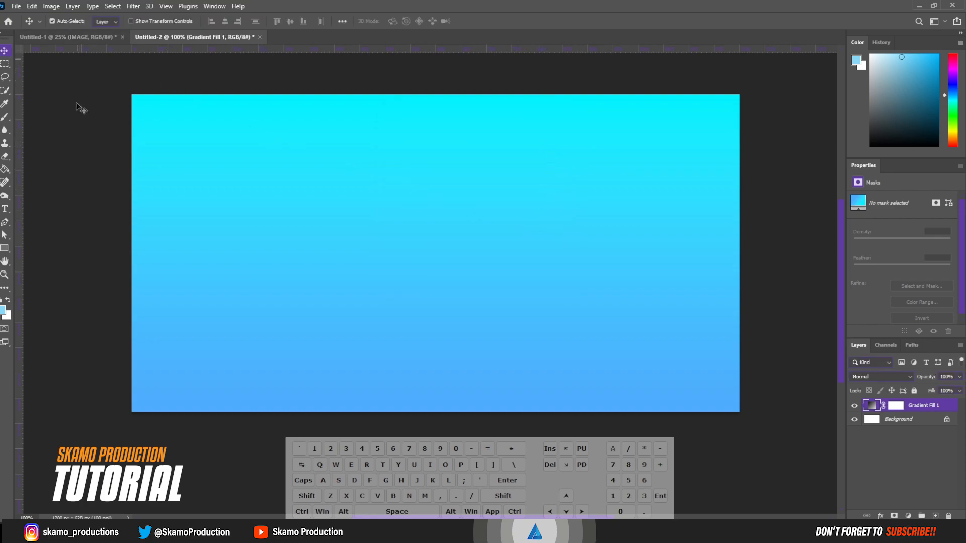
- Draw a flat white-filled ellipse about 506 by 55 px and move it down near the canvas's lower-left corner
{"action": "right_click", "coordinate": [4, 259]}
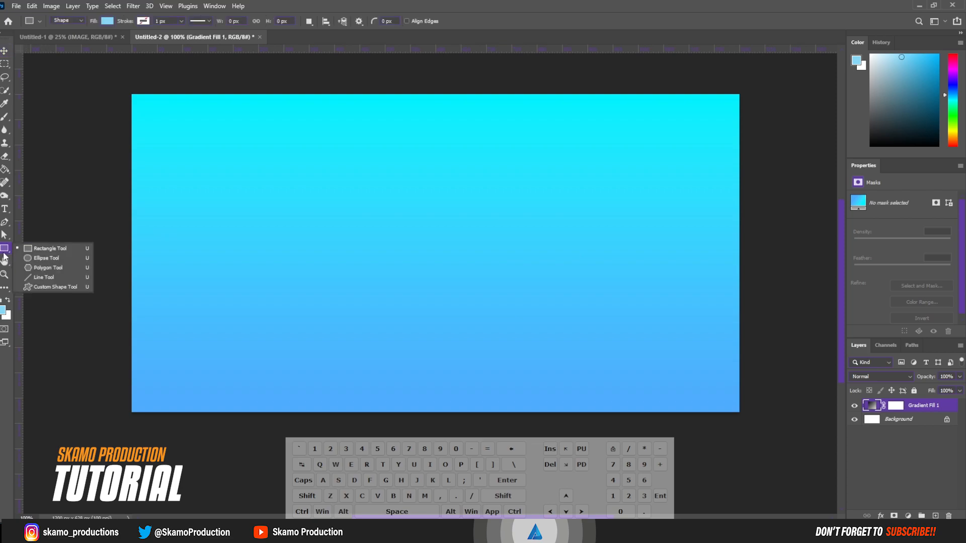
{"action": "left_click", "coordinate": [35, 258]}
{"action": "left_click_drag", "start_coordinate": [118, 315], "coordinate": [373, 343]}
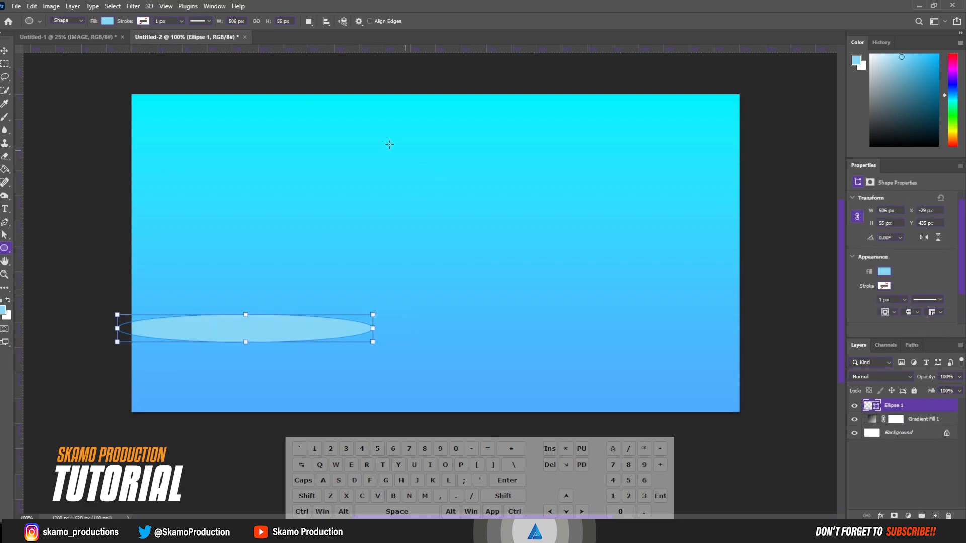
{"action": "left_click", "coordinate": [104, 22]}
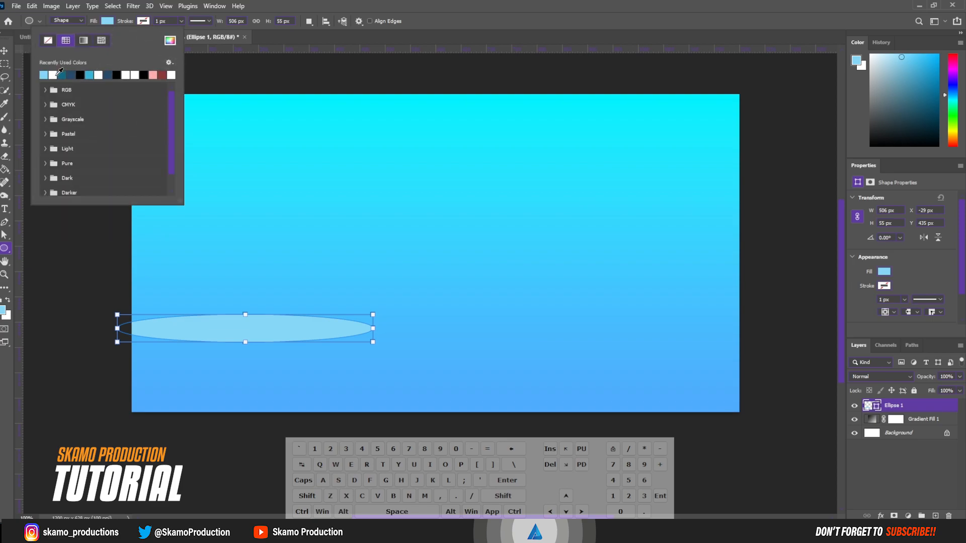
{"action": "left_click", "coordinate": [52, 75]}
{"action": "left_click", "coordinate": [4, 51]}
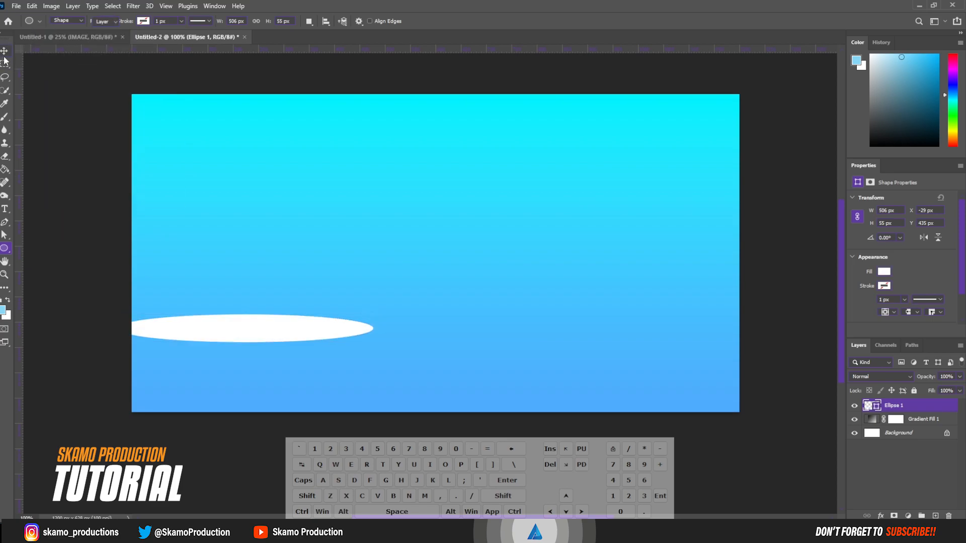
{"action": "left_click_drag", "start_coordinate": [265, 335], "coordinate": [276, 362]}
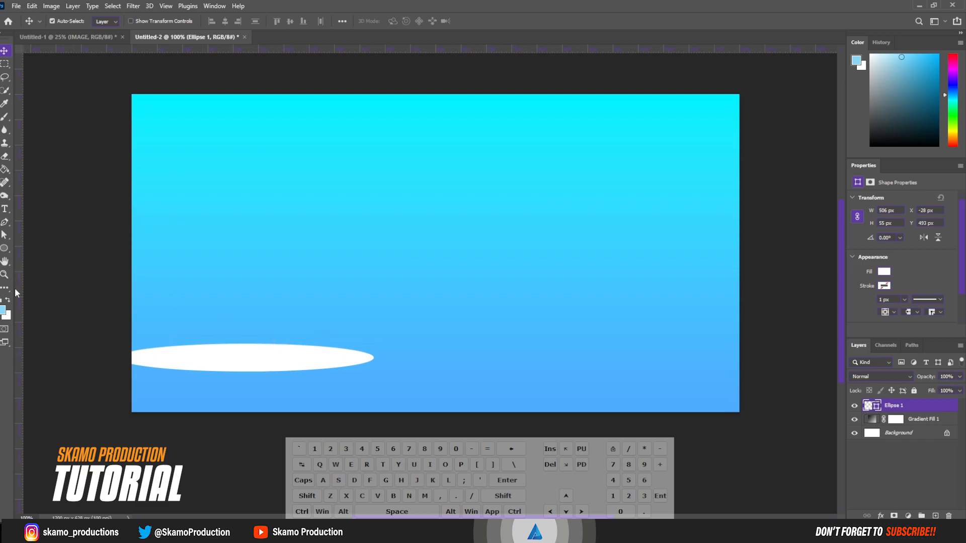
- Draw a white rectangle about 534 by 119 px from the ellipse's middle past the canvas's lower edge, and place the ellipse layer above it
{"action": "left_click_drag", "start_coordinate": [4, 248], "coordinate": [30, 248]}
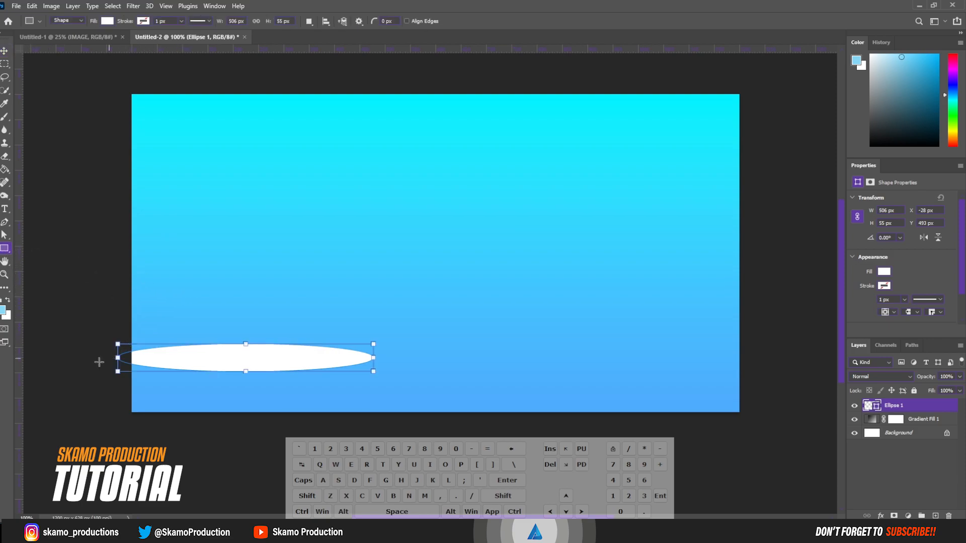
{"action": "left_click_drag", "start_coordinate": [104, 357], "coordinate": [373, 417]}
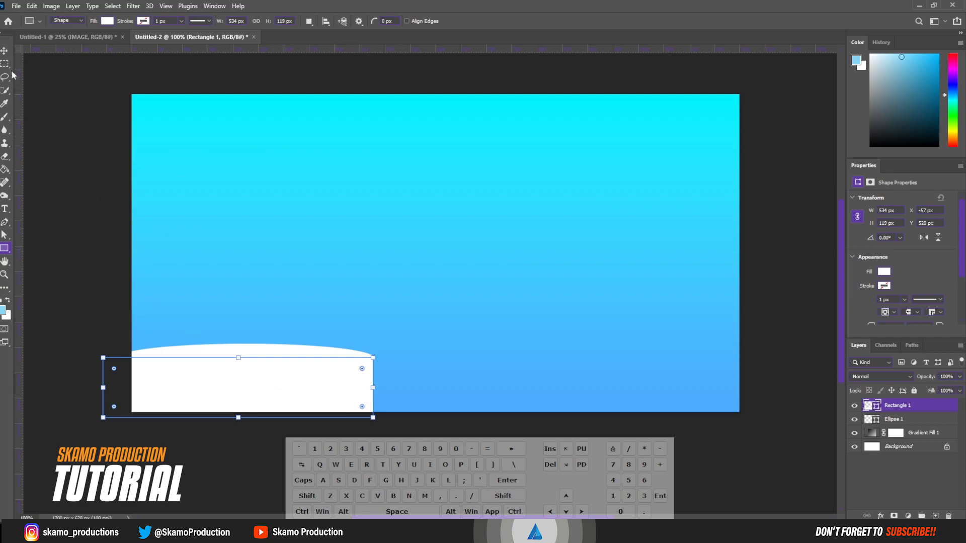
{"action": "left_click", "coordinate": [4, 51]}
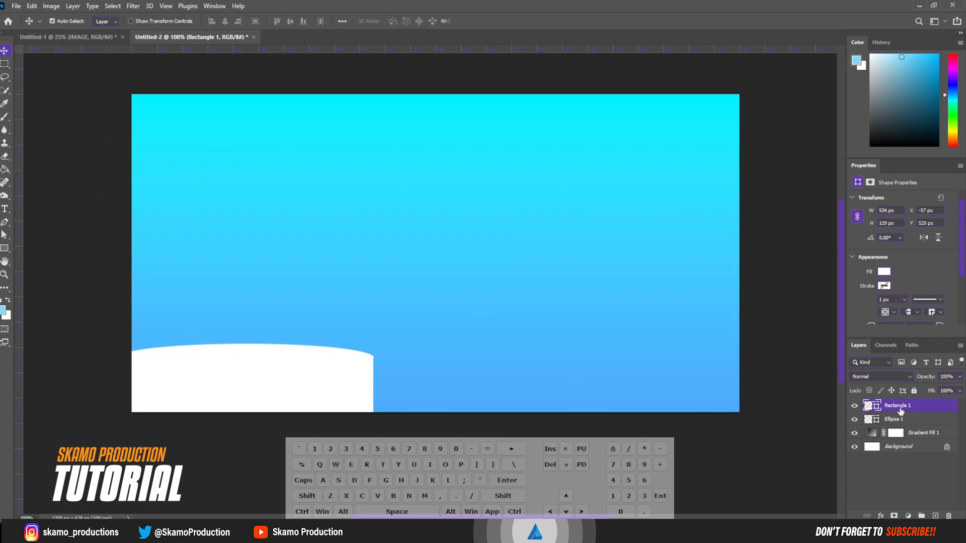
{"action": "left_click_drag", "start_coordinate": [897, 423], "coordinate": [896, 403]}
- Duplicate the ellipse layer and give the copy no fill and a black stroke
{"action": "left_click_drag", "start_coordinate": [892, 408], "coordinate": [937, 516]}
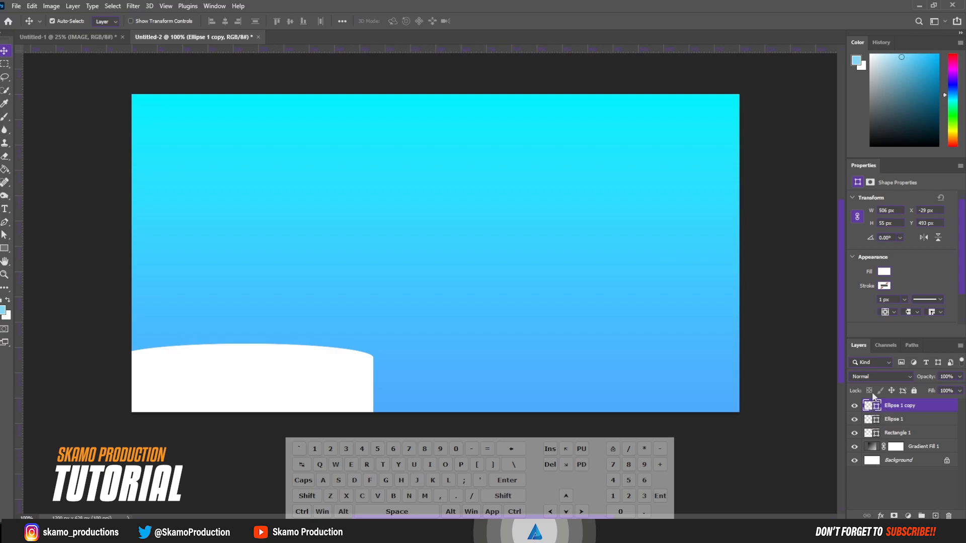
{"action": "left_click", "coordinate": [885, 284]}
{"action": "left_click", "coordinate": [830, 292]}
{"action": "left_click", "coordinate": [899, 265]}
{"action": "left_click", "coordinate": [886, 287]}
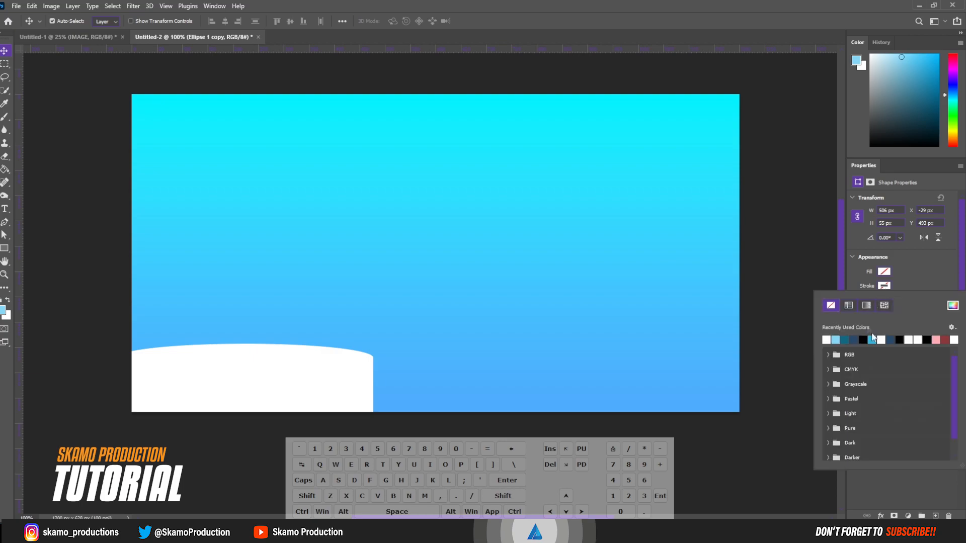
{"action": "left_click", "coordinate": [867, 340]}
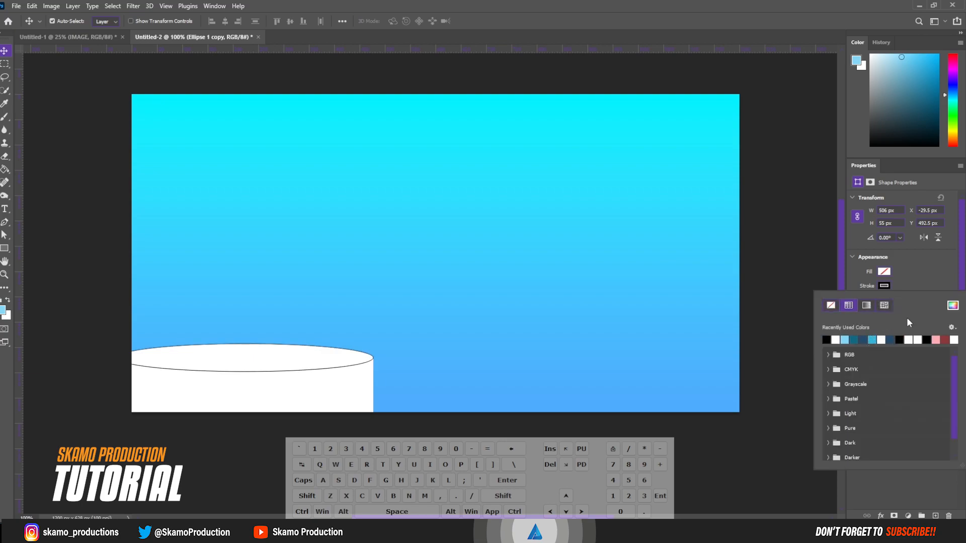
- Set the ellipse copy's stroke width to about 2.21 px and its layer opacity to 14%, leaving no layer selected
{"action": "left_click", "coordinate": [912, 278]}
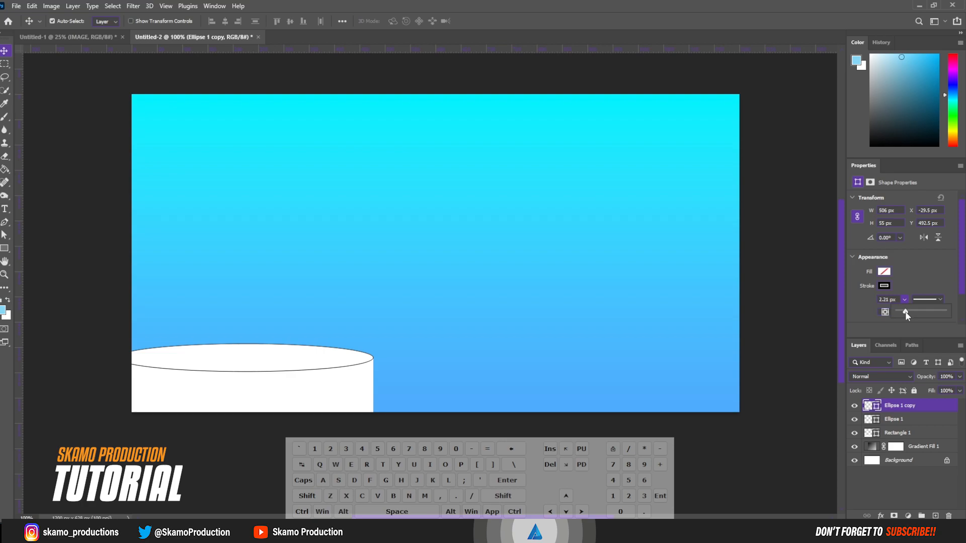
{"action": "left_click", "coordinate": [925, 275]}
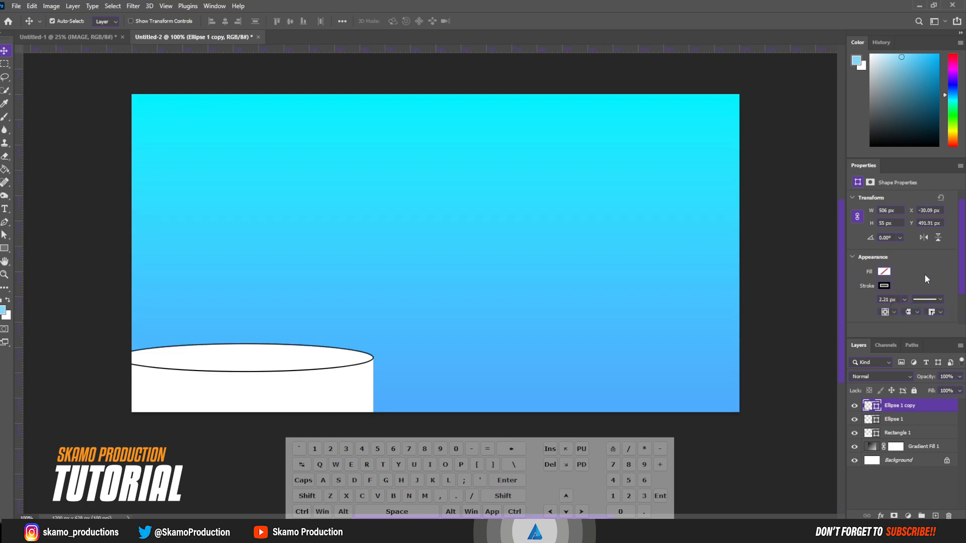
{"action": "left_click", "coordinate": [960, 377]}
{"action": "left_click_drag", "start_coordinate": [932, 385], "coordinate": [919, 388]}
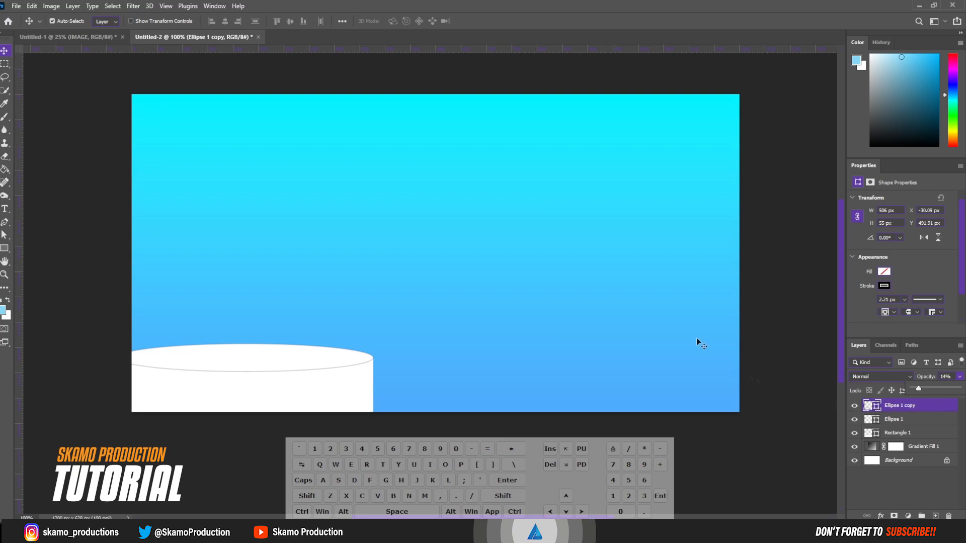
{"action": "left_click", "coordinate": [2, 54]}
{"action": "left_click", "coordinate": [884, 484]}
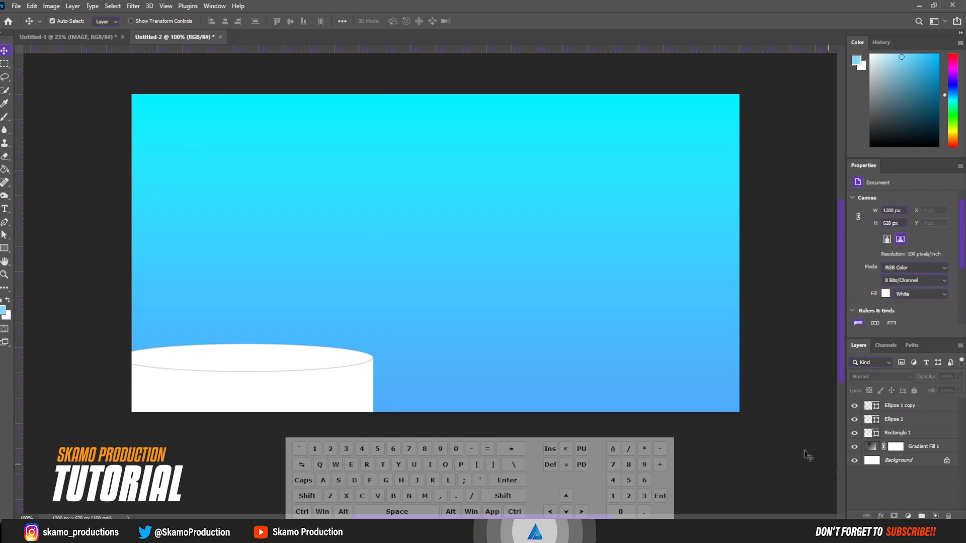
- Add a new layer directly above the rectangle and ready the Brush tool with black as the foreground colour
{"action": "left_click", "coordinate": [365, 398]}
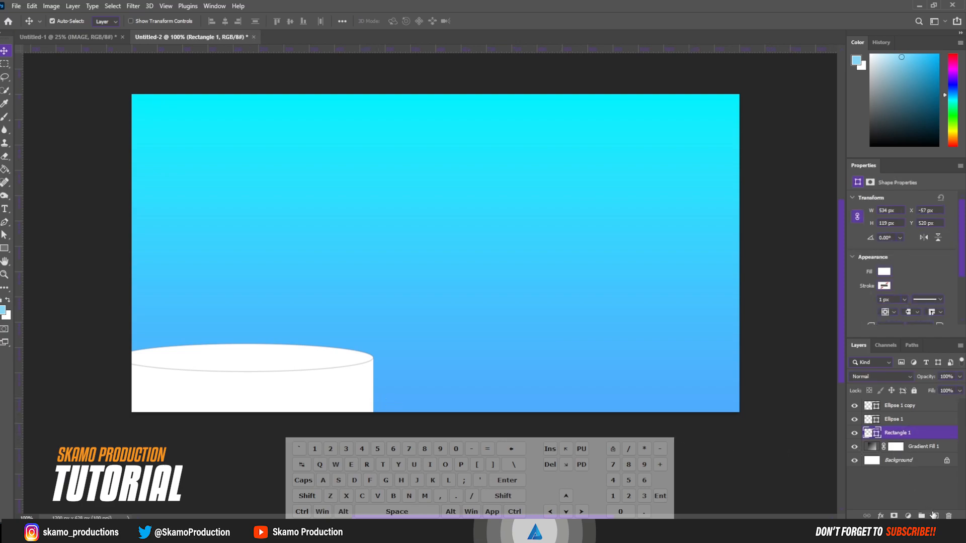
{"action": "left_click", "coordinate": [934, 515]}
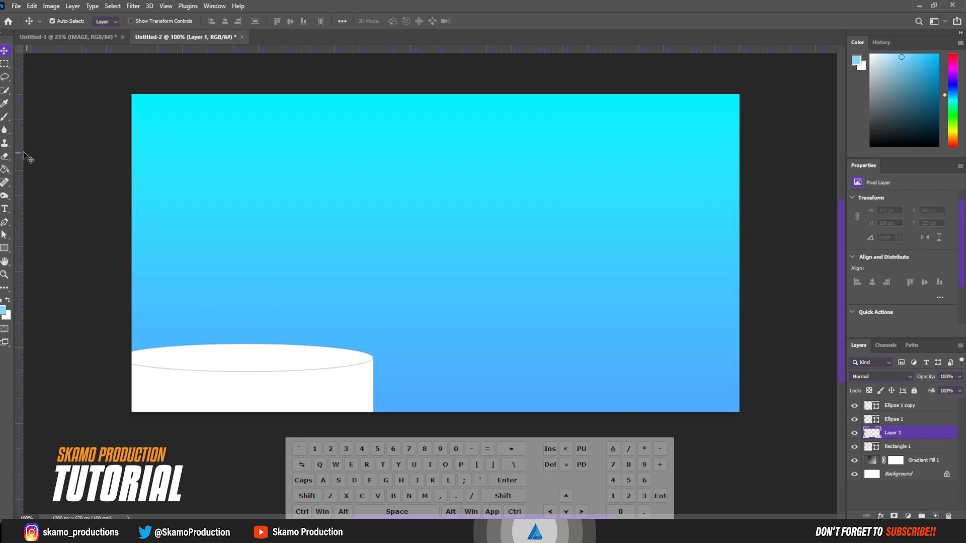
{"action": "left_click", "coordinate": [5, 120]}
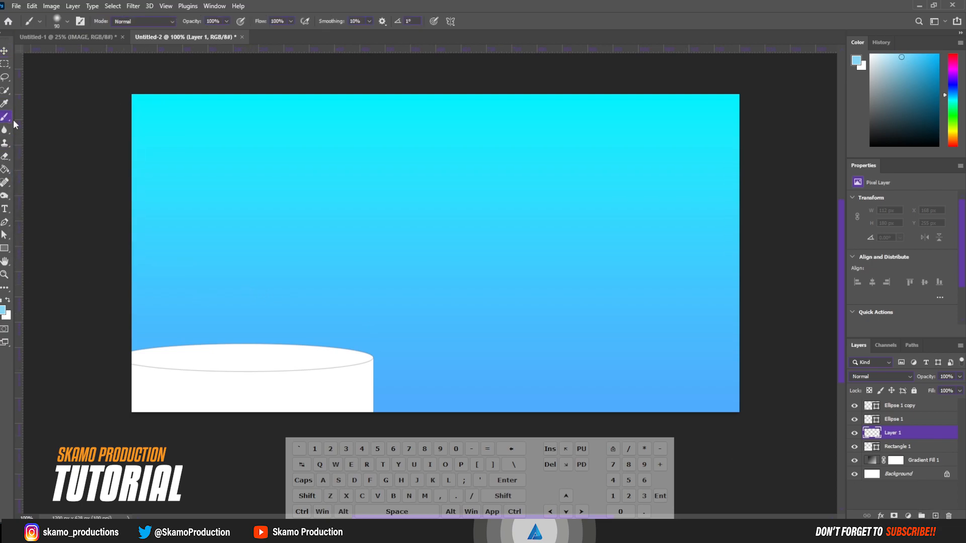
{"action": "left_click", "coordinate": [2, 303]}
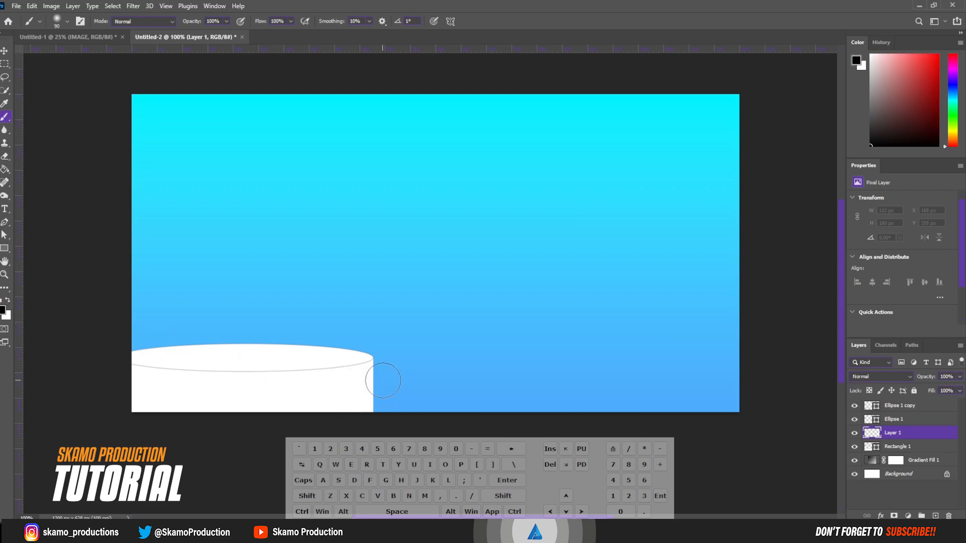
{"action": "key", "text": "bracketright"}
{"action": "key", "text": "bracketright"}
{"action": "key", "text": "bracketright"}
{"action": "left_click", "coordinate": [370, 389]}
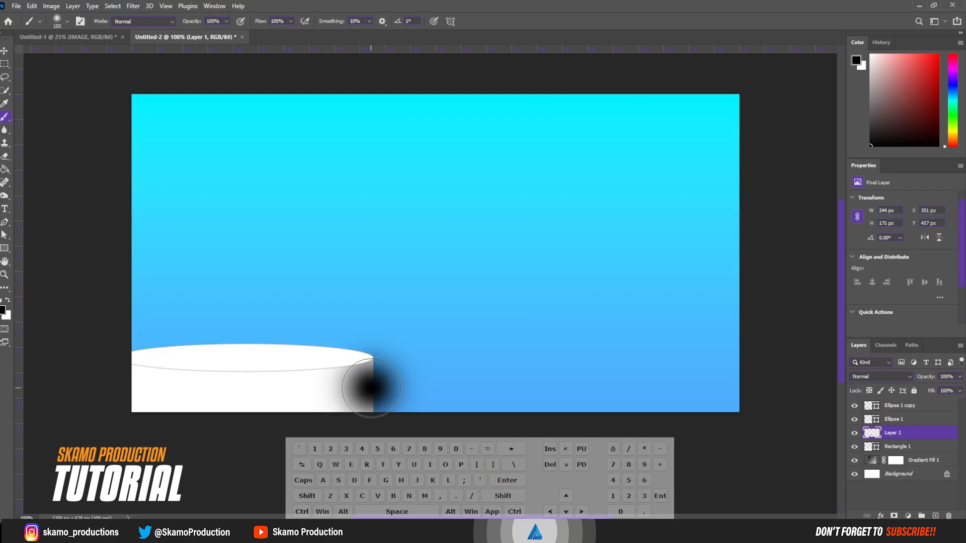
{"action": "key", "text": "bracketright"}
{"action": "key", "text": "bracketright"}
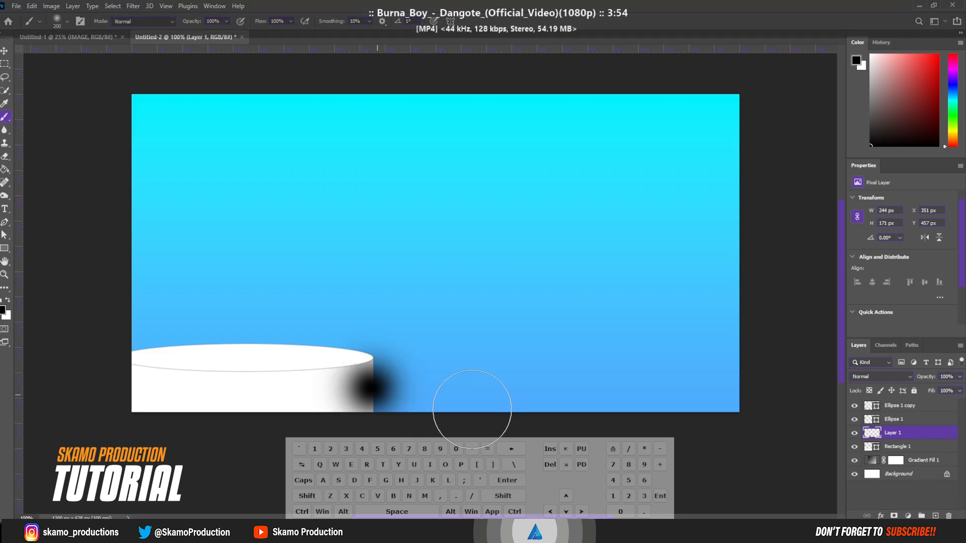
{"action": "key", "text": "ctrl+z"}
- Paint one soft black dab with a 300 px brush on the cylinder's side near its right edge
{"action": "key", "text": "bracketright"}
{"action": "key", "text": "bracketright"}
{"action": "key", "text": "bracketright"}
{"action": "key", "text": "bracketright"}
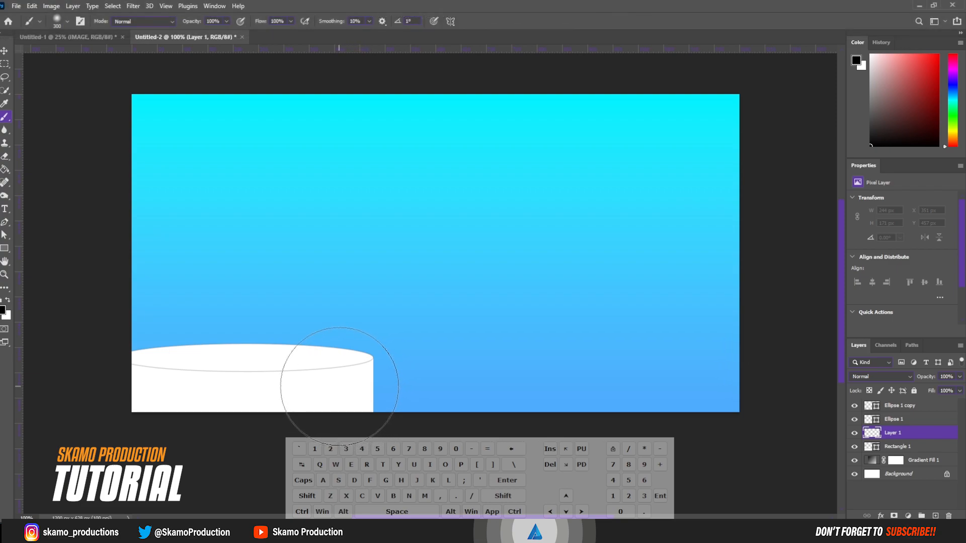
{"action": "left_click", "coordinate": [340, 386]}
- Centre the black dab near the cylinder's right edge and scale it up to about 123.66%
{"action": "left_click", "coordinate": [5, 51]}
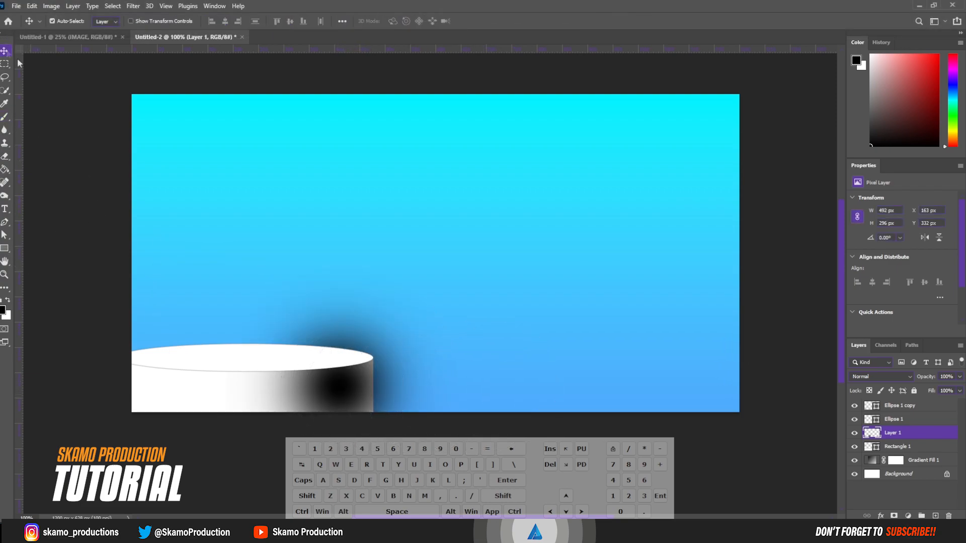
{"action": "left_click_drag", "start_coordinate": [355, 391], "coordinate": [380, 396]}
{"action": "key", "text": "ctrl+z"}
{"action": "key", "text": "ctrl+t"}
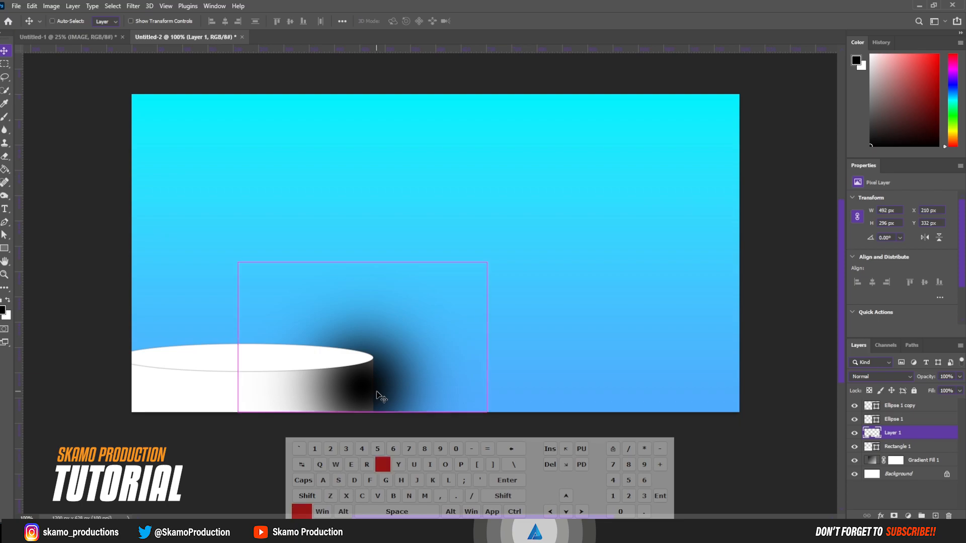
{"action": "left_click_drag", "start_coordinate": [236, 259], "coordinate": [180, 227]}
{"action": "left_click_drag", "start_coordinate": [336, 383], "coordinate": [366, 393]}
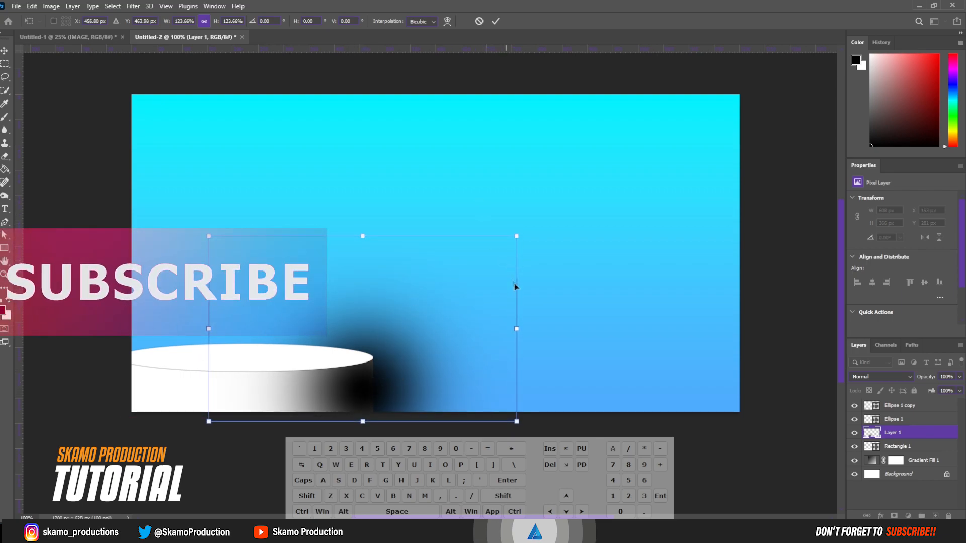
{"action": "left_click", "coordinate": [495, 22]}
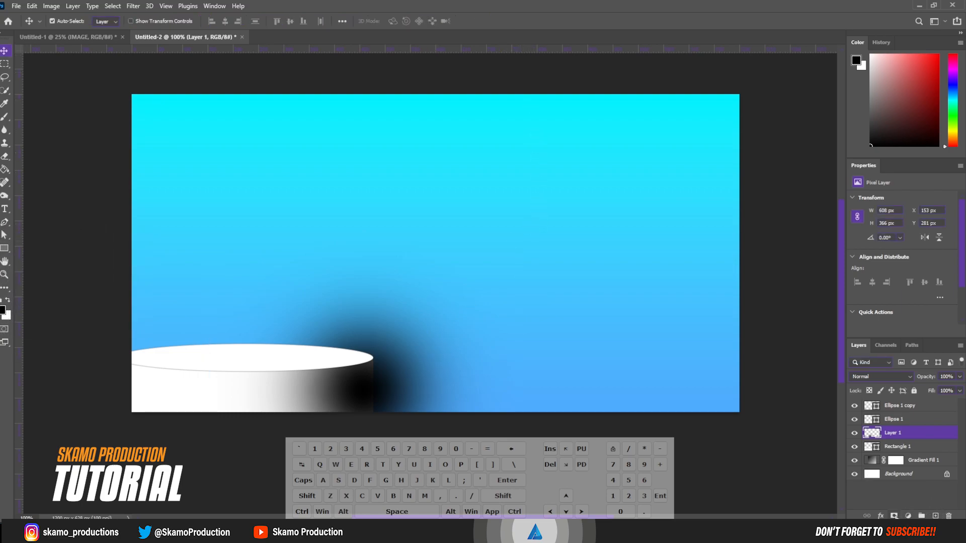
- Add a layer mask to the shadow layer and make a rectangular selection just outside the cylinder's right edge
{"action": "left_click", "coordinate": [894, 516]}
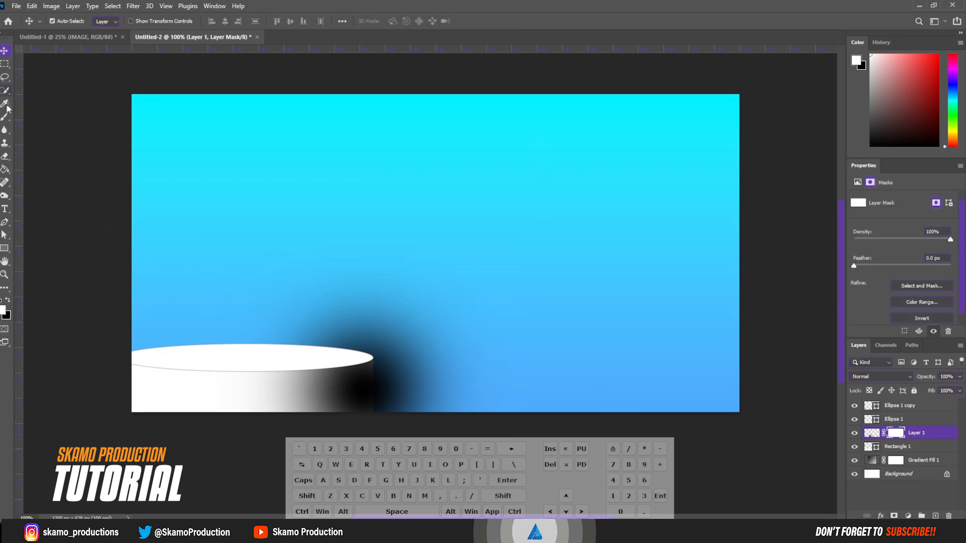
{"action": "left_click", "coordinate": [4, 64]}
{"action": "left_click_drag", "start_coordinate": [372, 358], "coordinate": [446, 433]}
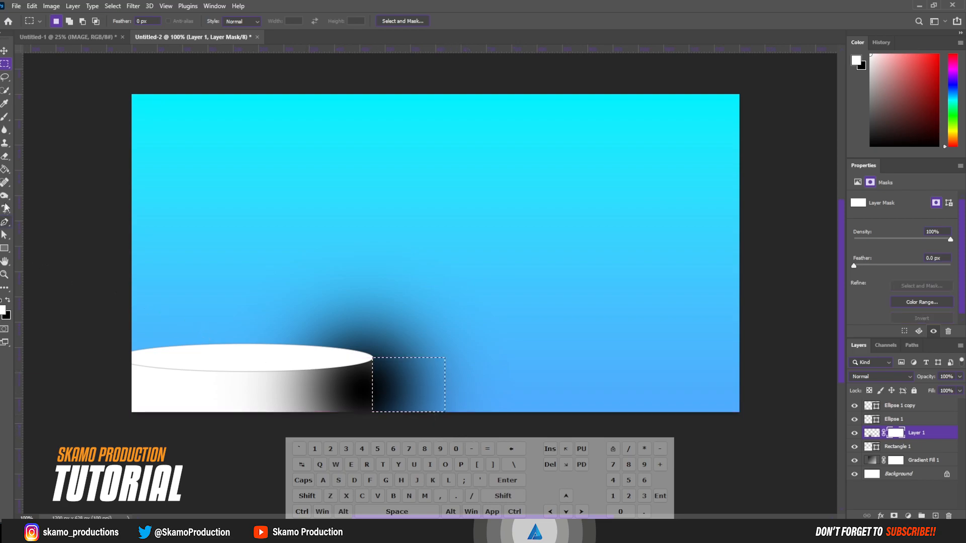
- Erase the shadow inside the selection on the layer mask with an eraser enlarged to 175 px, and deselect
{"action": "left_click", "coordinate": [5, 156]}
{"action": "mouse_move", "coordinate": [374, 406]}
{"action": "left_mouse_down"}
{"action": "mouse_move", "coordinate": [463, 422]}
{"action": "mouse_move", "coordinate": [390, 405]}
{"action": "left_mouse_up"}
{"action": "key", "text": "bracketright"}
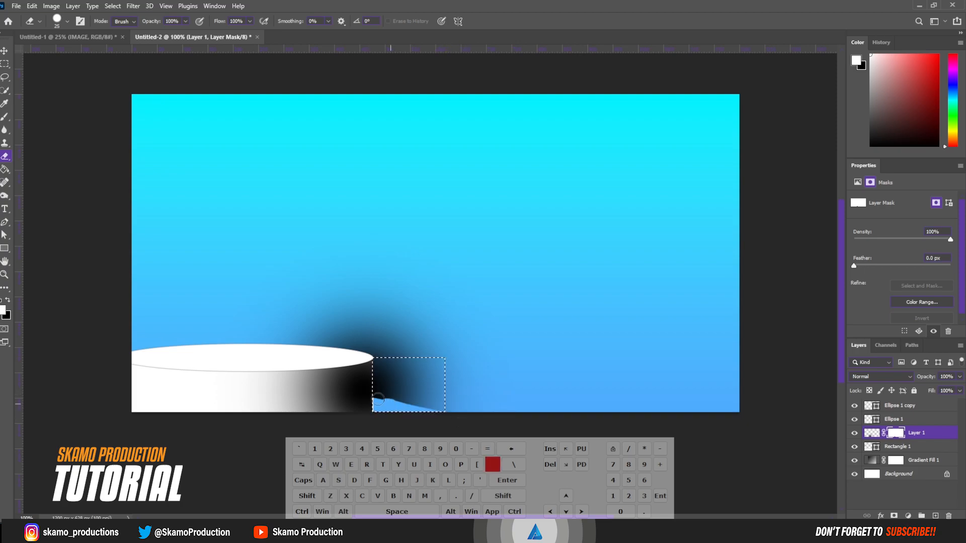
{"action": "key", "text": "bracketright"}
{"action": "key", "text": "bracketright"}
{"action": "key", "text": "bracketright"}
{"action": "key", "text": "bracketright"}
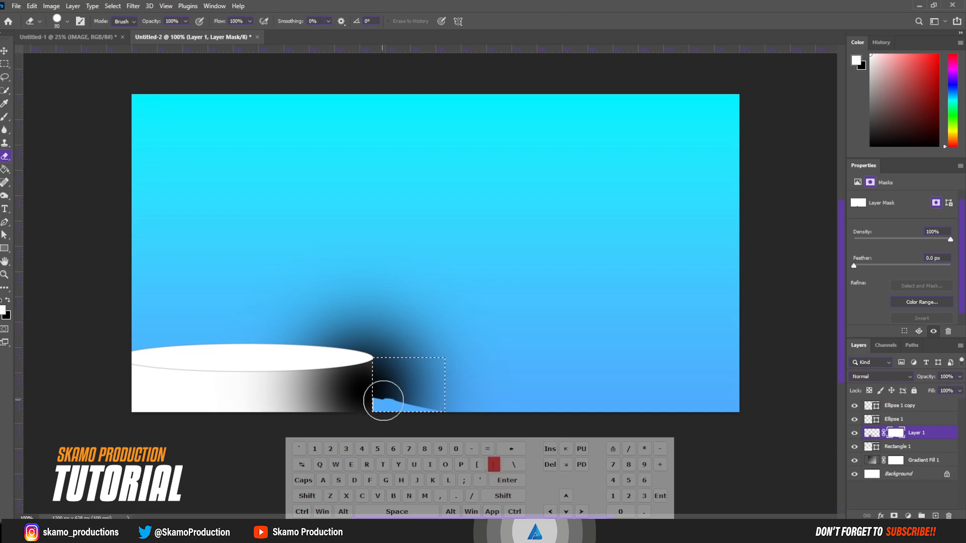
{"action": "key", "text": "bracketright"}
{"action": "key", "text": "bracketright"}
{"action": "left_click_drag", "start_coordinate": [385, 404], "coordinate": [428, 383]}
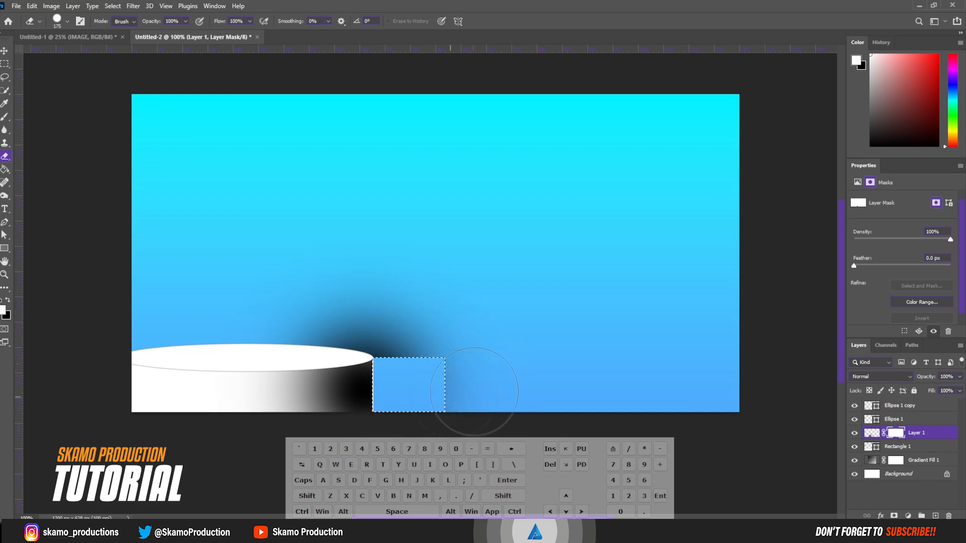
{"action": "key", "text": "ctrl"}
{"action": "key", "text": "ctrl+d"}
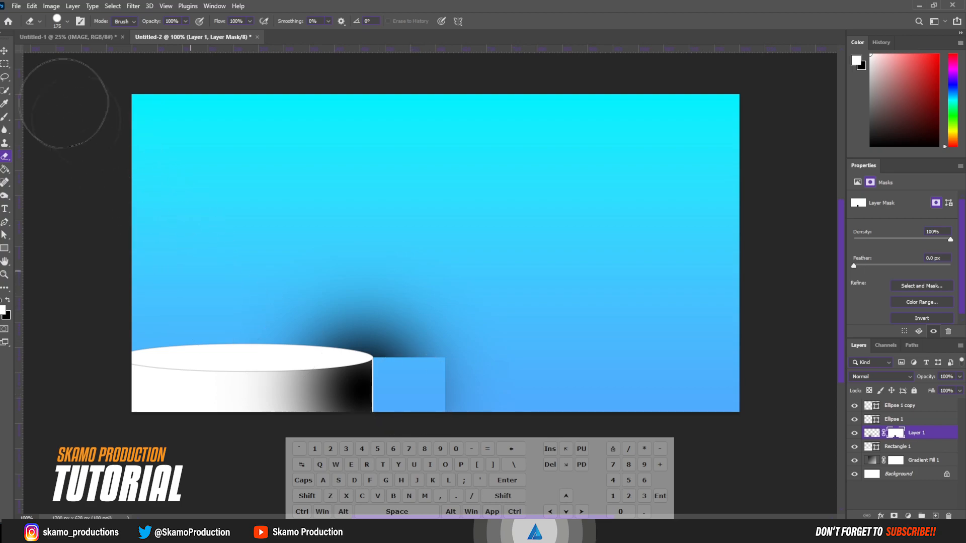
- Make a taller rectangular selection from the cylinder's right edge outward and erase the remaining shadow inside it on the mask
{"action": "left_click", "coordinate": [5, 64]}
{"action": "left_click_drag", "start_coordinate": [373, 419], "coordinate": [572, 183]}
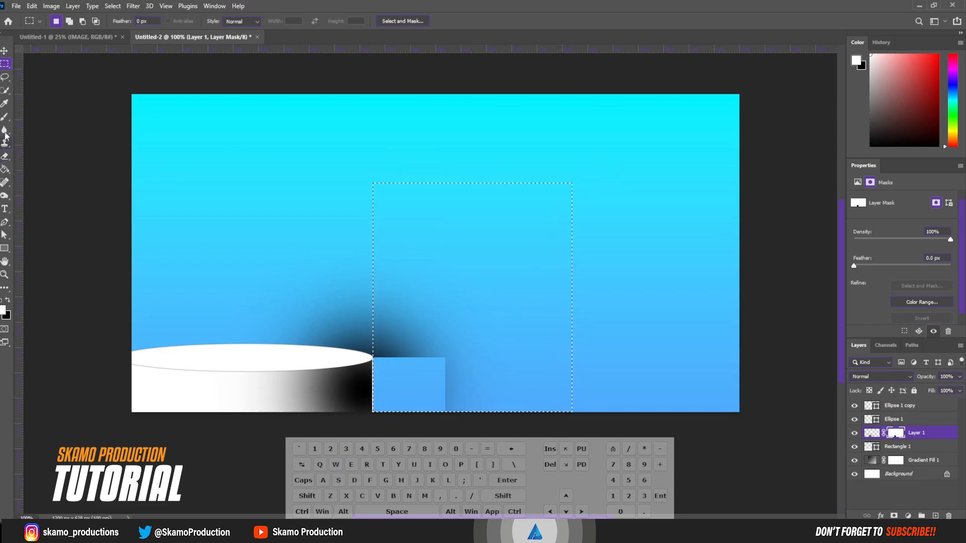
{"action": "left_click", "coordinate": [5, 156]}
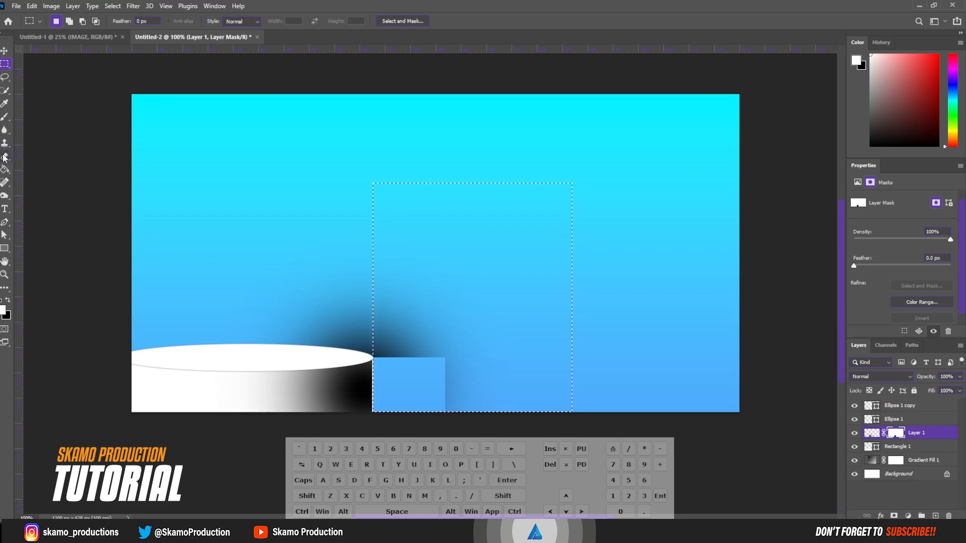
{"action": "mouse_move", "coordinate": [383, 347]}
{"action": "left_mouse_down"}
{"action": "mouse_move", "coordinate": [429, 369]}
{"action": "mouse_move", "coordinate": [410, 379]}
{"action": "mouse_move", "coordinate": [437, 265]}
{"action": "left_mouse_up"}
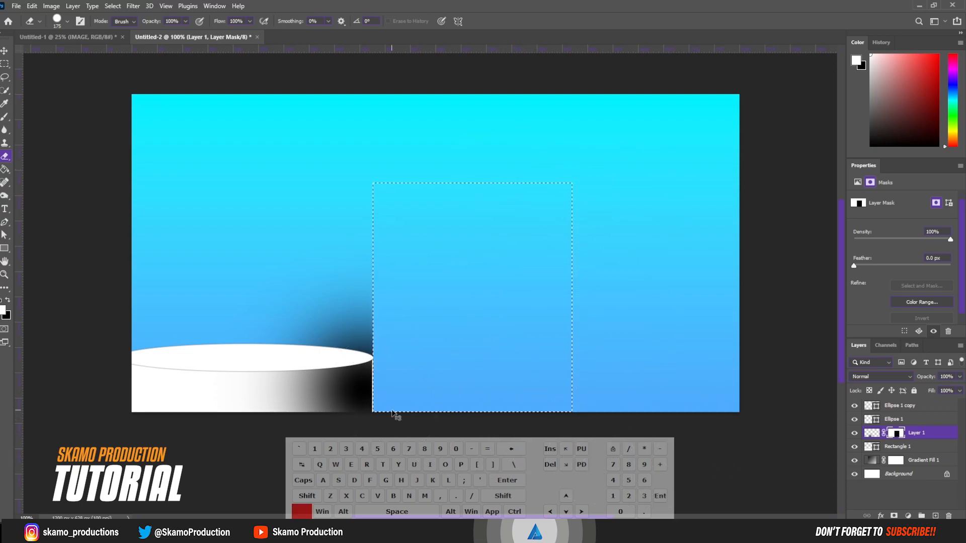
- Drop the selection and erase the shadow spilling over the background above the cylinder on the layer mask
{"action": "key", "text": "ctrl+d"}
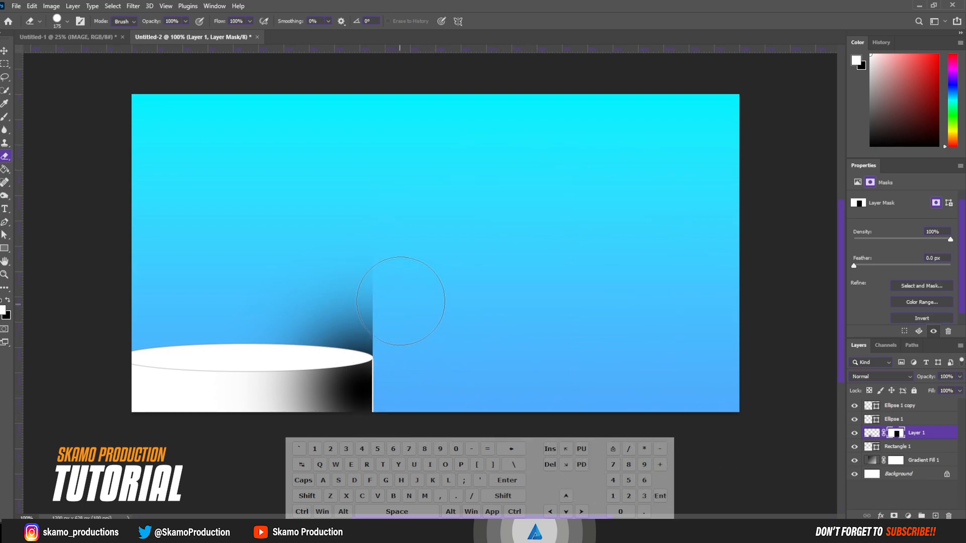
{"action": "mouse_move", "coordinate": [388, 275]}
{"action": "left_mouse_down"}
{"action": "mouse_move", "coordinate": [357, 260]}
{"action": "mouse_move", "coordinate": [384, 291]}
{"action": "mouse_move", "coordinate": [306, 262]}
{"action": "mouse_move", "coordinate": [351, 281]}
{"action": "mouse_move", "coordinate": [177, 261]}
{"action": "left_mouse_up"}
{"action": "mouse_move", "coordinate": [275, 278]}
{"action": "left_mouse_down"}
{"action": "mouse_move", "coordinate": [343, 285]}
{"action": "mouse_move", "coordinate": [341, 307]}
{"action": "mouse_move", "coordinate": [362, 296]}
{"action": "mouse_move", "coordinate": [368, 314]}
{"action": "mouse_move", "coordinate": [220, 290]}
{"action": "mouse_move", "coordinate": [188, 293]}
{"action": "mouse_move", "coordinate": [166, 257]}
{"action": "left_mouse_up"}
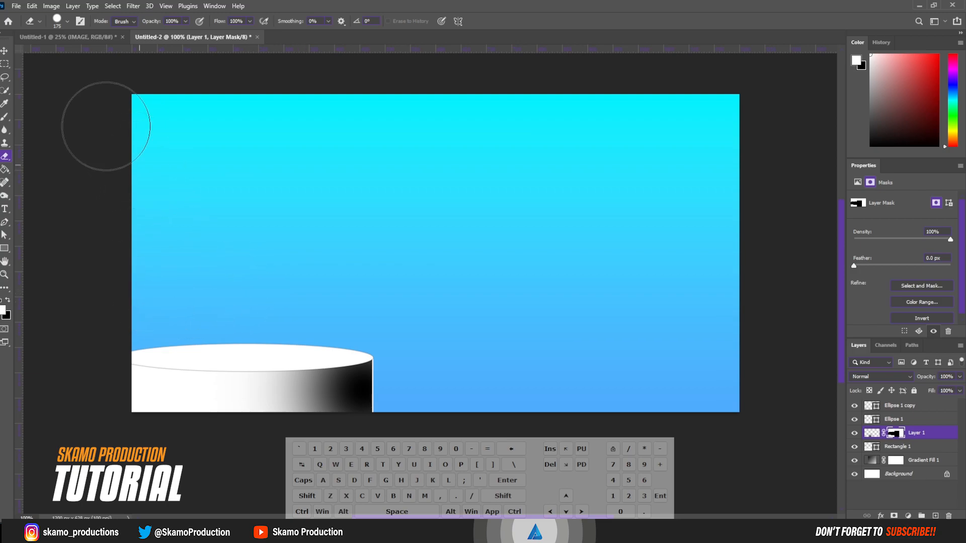
- Nudge the shadow layer slightly right to cover the cylinder's edge and lower its opacity to 32%
{"action": "left_click", "coordinate": [5, 51]}
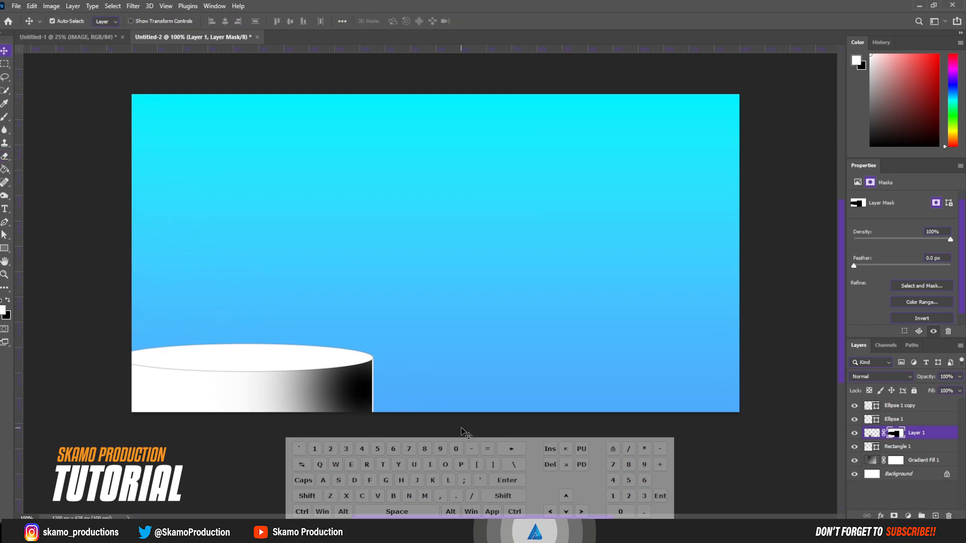
{"action": "key", "text": "Right"}
{"action": "key", "text": "Right"}
{"action": "left_click", "coordinate": [960, 376]}
{"action": "left_click_drag", "start_coordinate": [960, 389], "coordinate": [931, 392]}
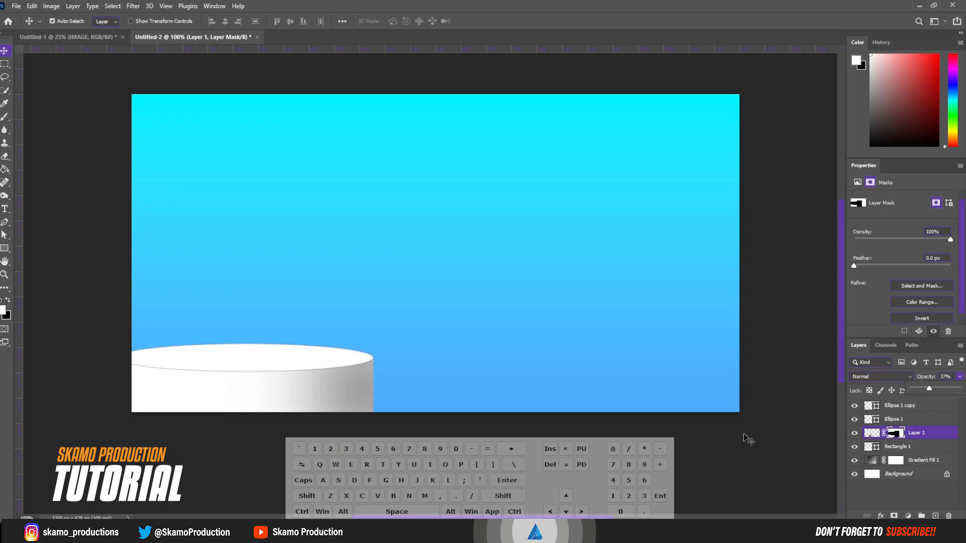
{"action": "left_click_drag", "start_coordinate": [929, 388], "coordinate": [928, 389]}
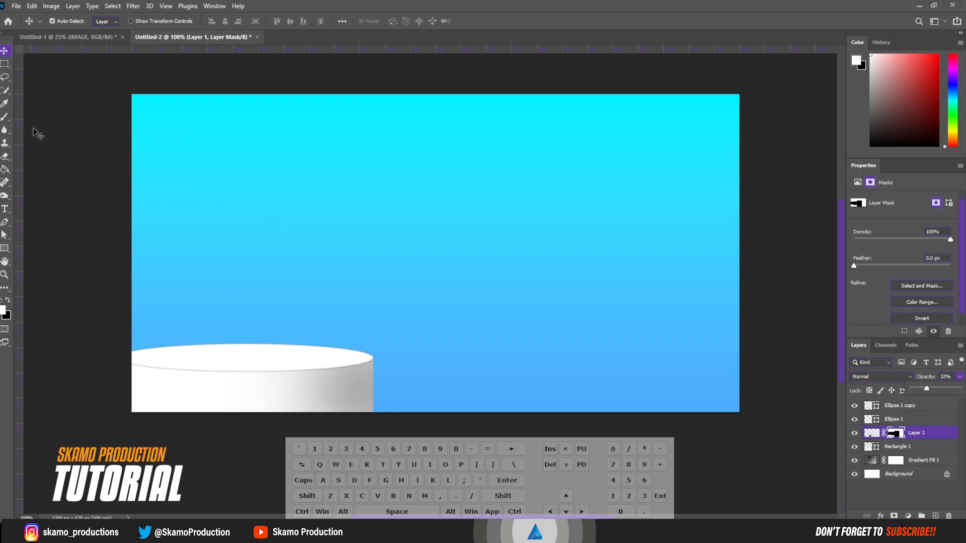
{"action": "left_click", "coordinate": [60, 135]}
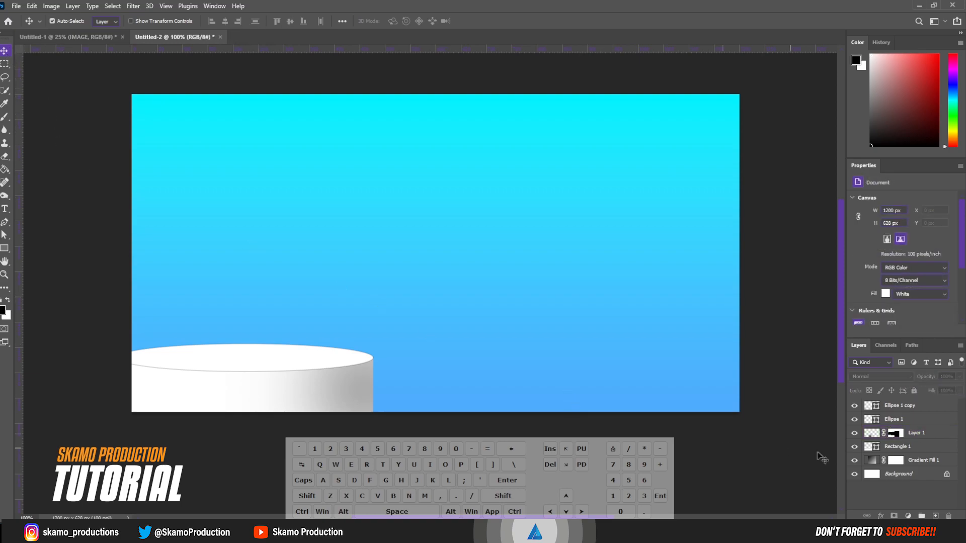
- Link the layers Rectangle 1, Layer 1, Ellipse 1 and Ellipse 1 copy and put them in a group
{"action": "left_click", "coordinate": [894, 444], "text": "ctrl"}
{"action": "left_click", "coordinate": [914, 436], "text": "ctrl"}
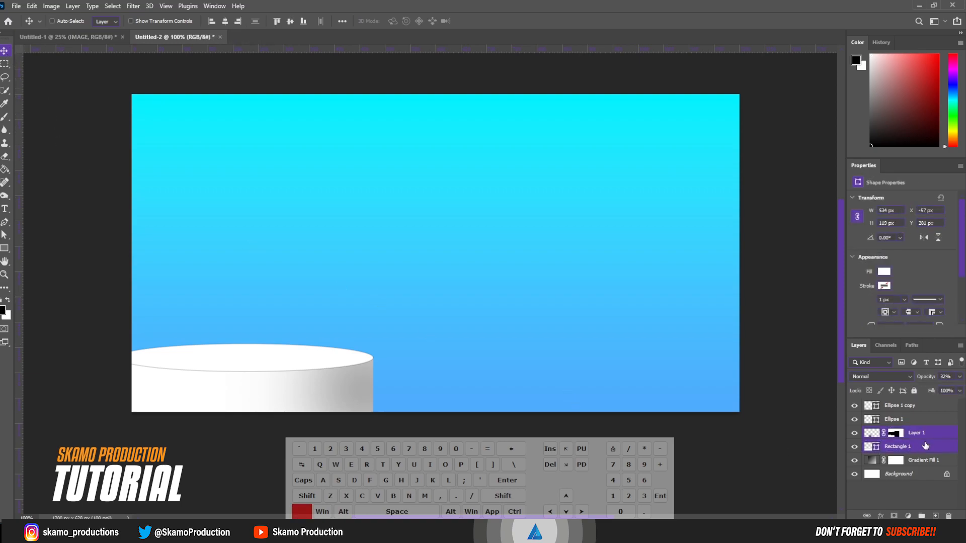
{"action": "left_click", "coordinate": [906, 420], "text": "ctrl"}
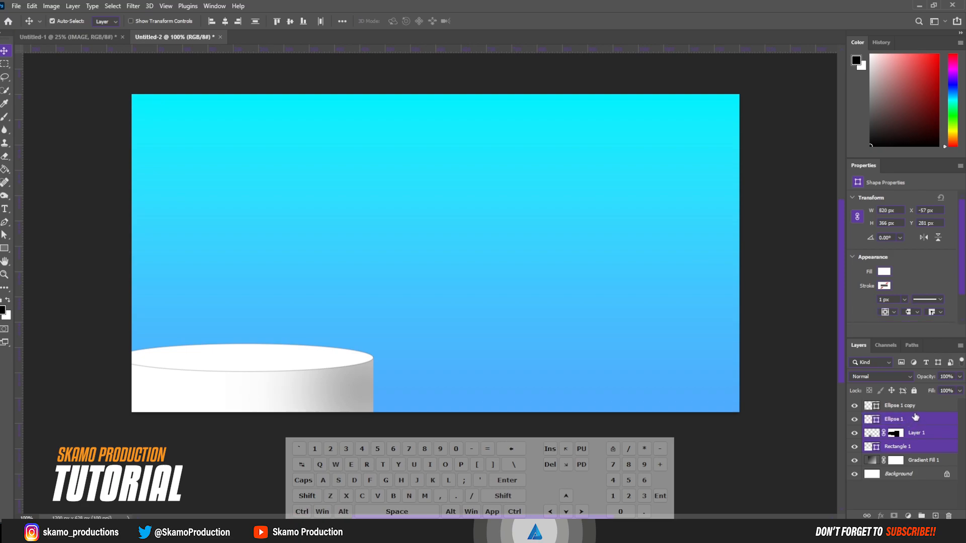
{"action": "left_click", "coordinate": [912, 407], "text": "ctrl"}
{"action": "left_click", "coordinate": [867, 516]}
{"action": "left_click", "coordinate": [921, 515]}
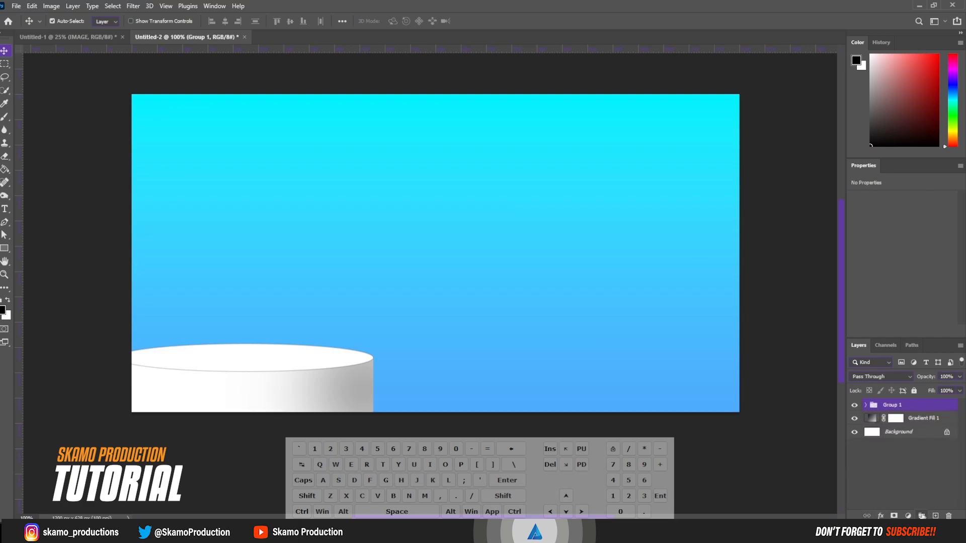
- Rename the group PLATFORM and toggle its visibility off and on to check its contents
{"action": "double_click", "coordinate": [894, 405]}
{"action": "type", "text": "PLA"}
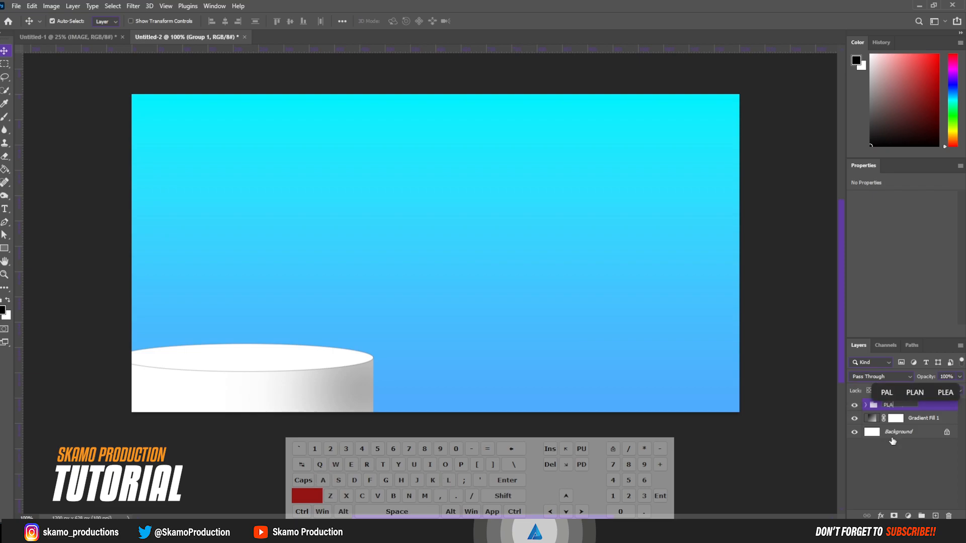
{"action": "type", "text": "TFORM-"}
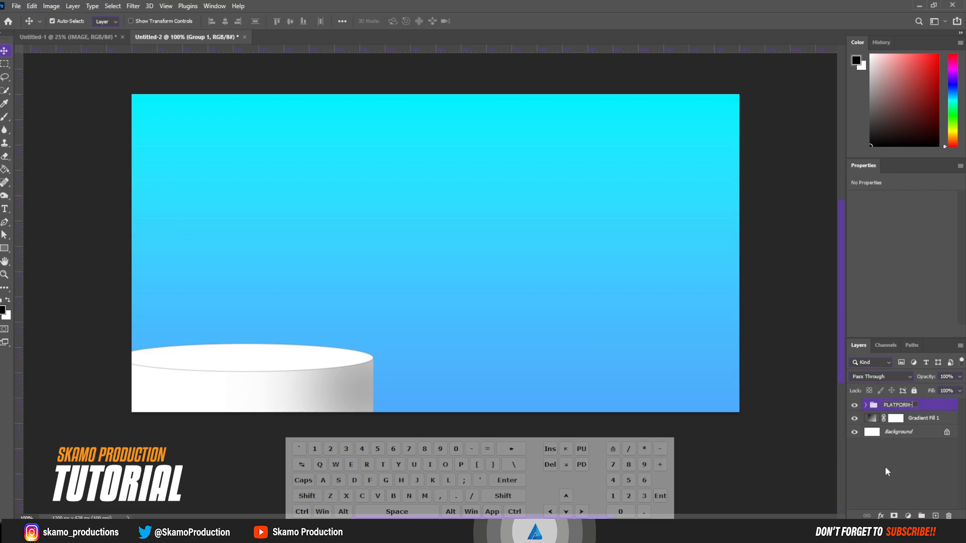
{"action": "left_click", "coordinate": [885, 467]}
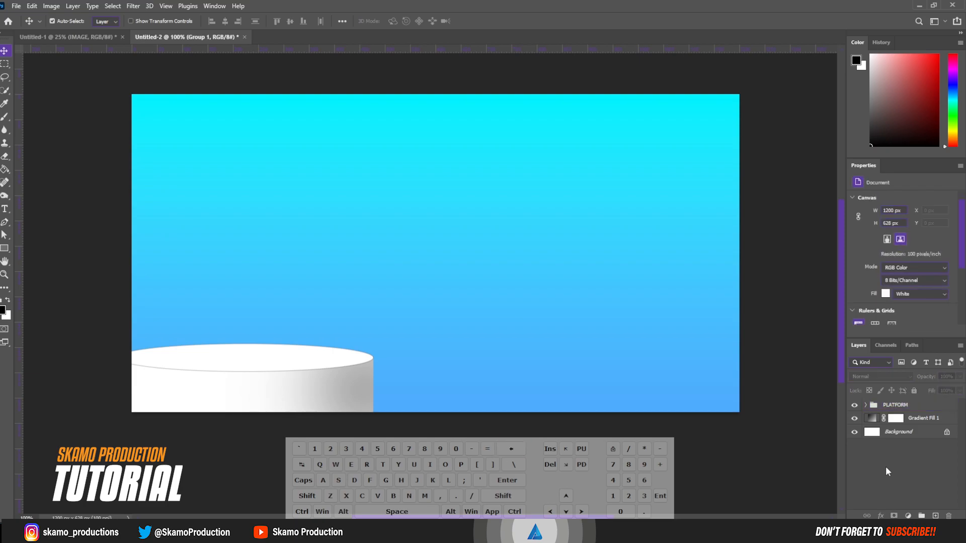
{"action": "left_click", "coordinate": [855, 405]}
{"action": "left_click", "coordinate": [856, 406]}
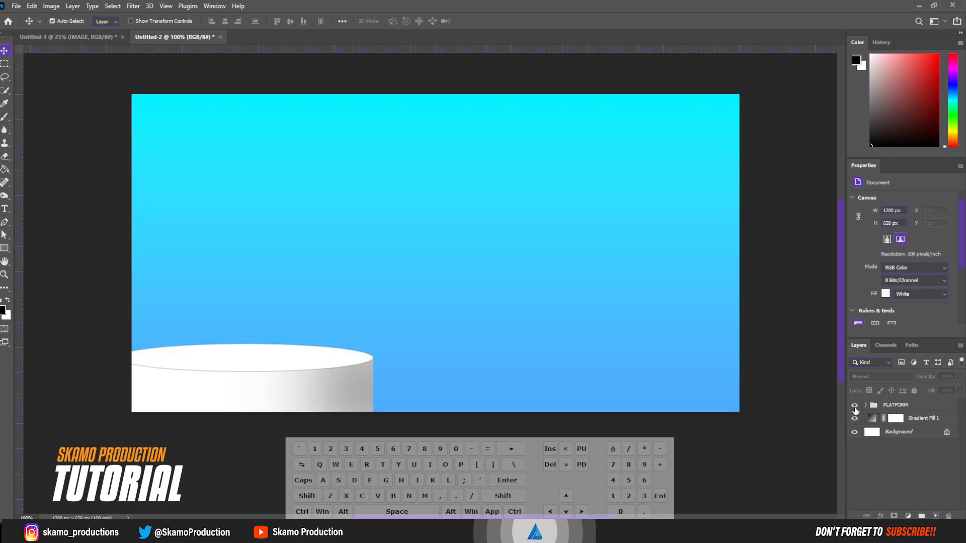
- Collapse the PLATFORM group and nudge the whole podium slightly down
{"action": "left_click", "coordinate": [300, 385]}
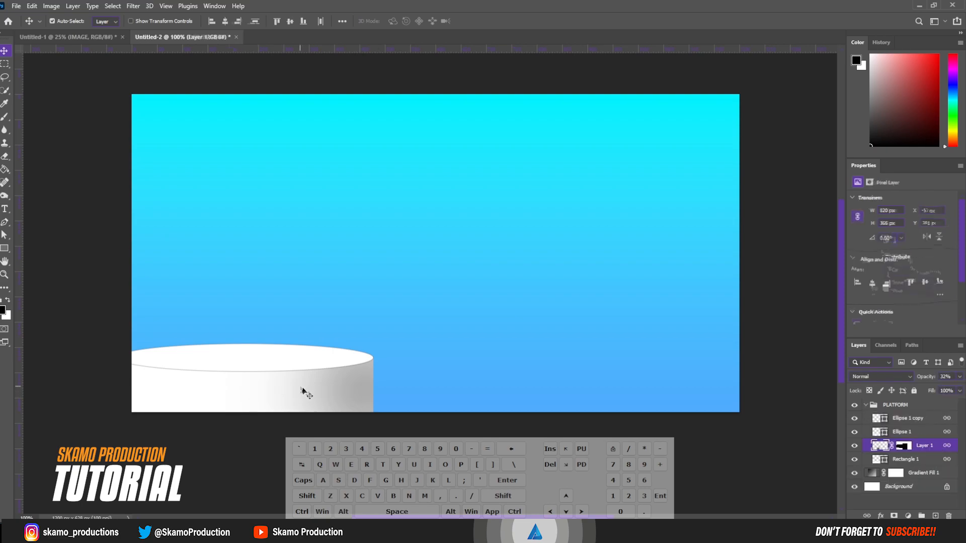
{"action": "left_click", "coordinate": [868, 406]}
{"action": "key", "text": "Down"}
{"action": "key", "text": "Down"}
{"action": "key", "text": "Down"}
{"action": "key", "text": "Down"}
{"action": "key", "text": "Down"}
{"action": "key", "text": "Down"}
- Bring the P product layer over from Untitled-1, scale it to 84.05%, and stand the products on the podium
{"action": "mouse_move", "coordinate": [251, 244]}
{"action": "left_mouse_down"}
{"action": "mouse_move", "coordinate": [68, 33]}
{"action": "mouse_move", "coordinate": [263, 156]}
{"action": "mouse_move", "coordinate": [468, 324]}
{"action": "mouse_move", "coordinate": [477, 351]}
{"action": "mouse_move", "coordinate": [134, 119]}
{"action": "mouse_move", "coordinate": [164, 37]}
{"action": "mouse_move", "coordinate": [252, 242]}
{"action": "left_mouse_up"}
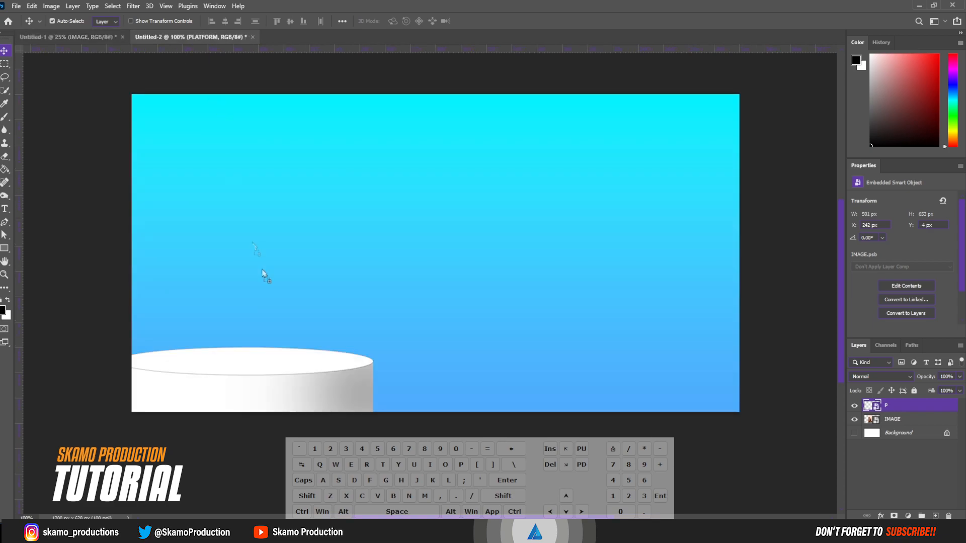
{"action": "left_click_drag", "start_coordinate": [259, 297], "coordinate": [297, 242]}
{"action": "key", "text": "ctrl+t"}
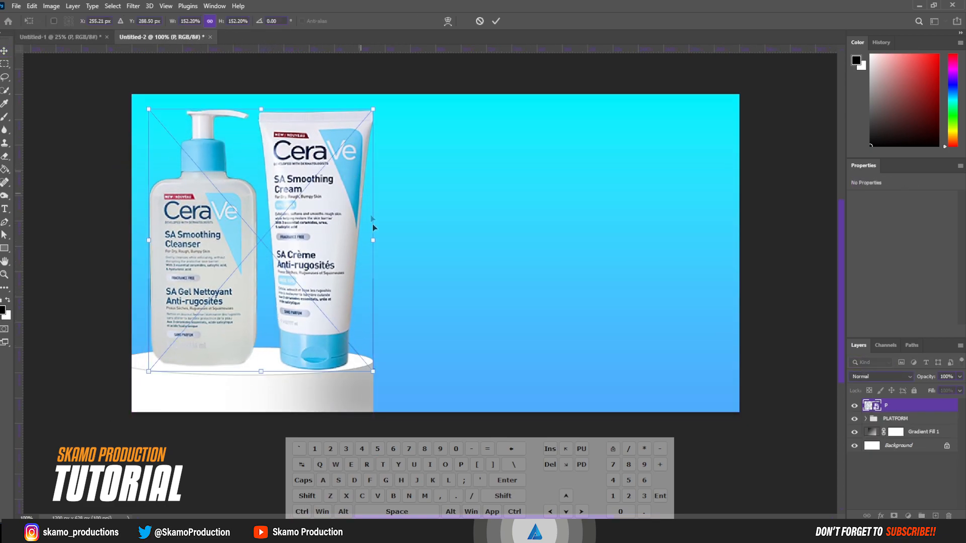
{"action": "left_click_drag", "start_coordinate": [374, 244], "coordinate": [279, 295]}
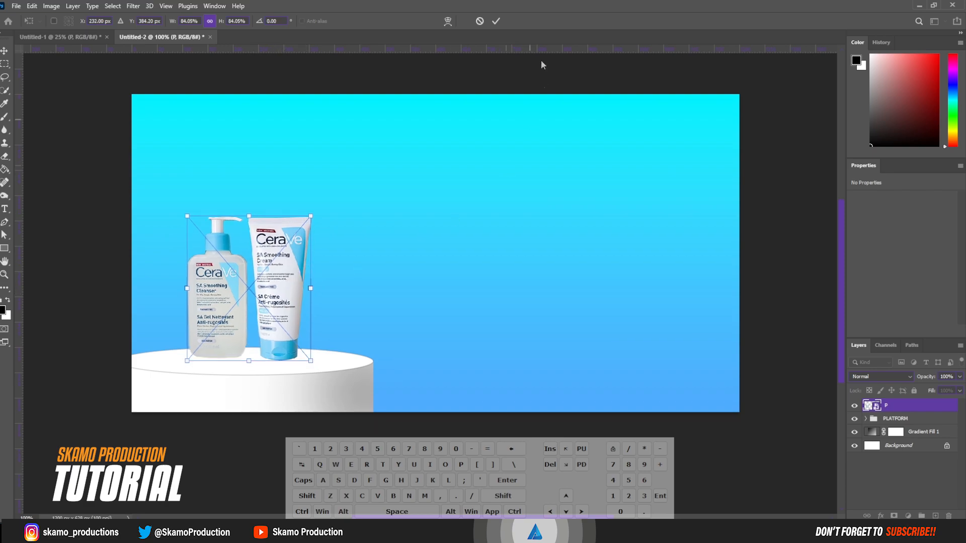
{"action": "left_click", "coordinate": [497, 22]}
{"action": "left_click_drag", "start_coordinate": [272, 302], "coordinate": [277, 301]}
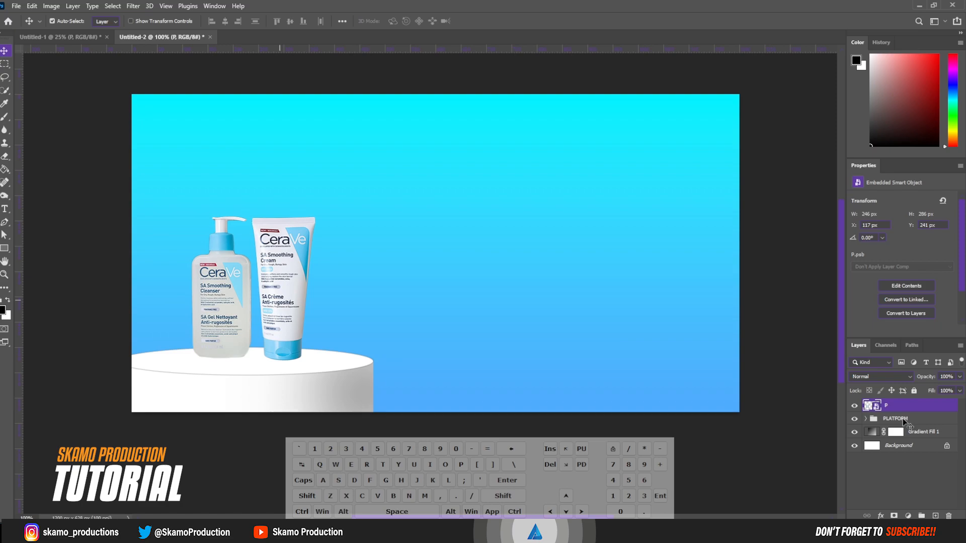
- Lower the PLATFORM group further and move the products down onto it, at X 111 px and Y 268 px
{"action": "left_click", "coordinate": [903, 419]}
{"action": "key", "text": "Down"}
{"action": "key", "text": "Down"}
{"action": "key", "text": "Down"}
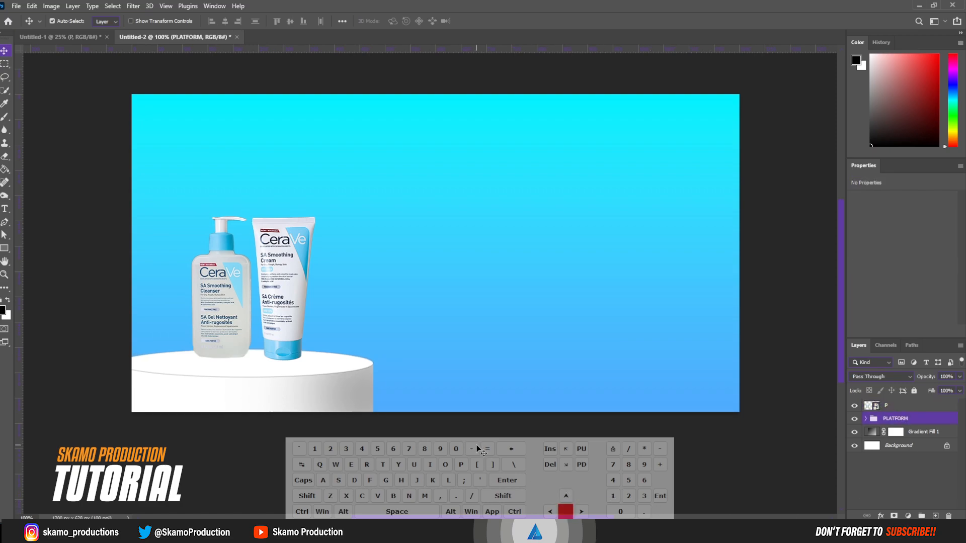
{"action": "key", "text": "Down"}
{"action": "key", "text": "Down"}
{"action": "key", "text": "Down"}
{"action": "key", "text": "Down"}
{"action": "key", "text": "Down"}
{"action": "key", "text": "Down"}
{"action": "key", "text": "Down"}
{"action": "key", "text": "Down"}
{"action": "key", "text": "Down"}
{"action": "key", "text": "Down"}
{"action": "key", "text": "Down"}
{"action": "key", "text": "Down"}
{"action": "key", "text": "Down"}
{"action": "key", "text": "Down"}
{"action": "key", "text": "Down"}
{"action": "key", "text": "Down"}
{"action": "key", "text": "Down"}
{"action": "key", "text": "Down"}
{"action": "key", "text": "Down"}
{"action": "key", "text": "Down"}
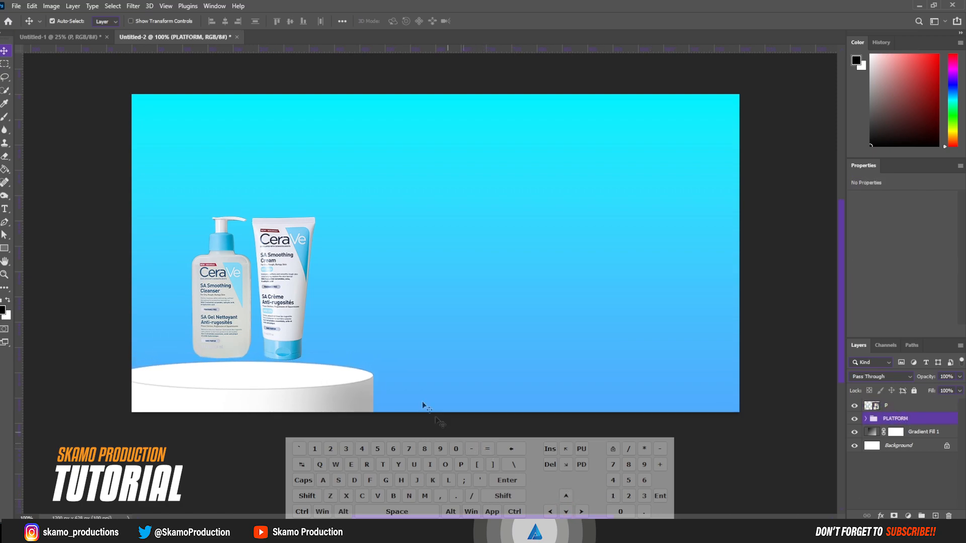
{"action": "left_click_drag", "start_coordinate": [291, 311], "coordinate": [287, 325]}
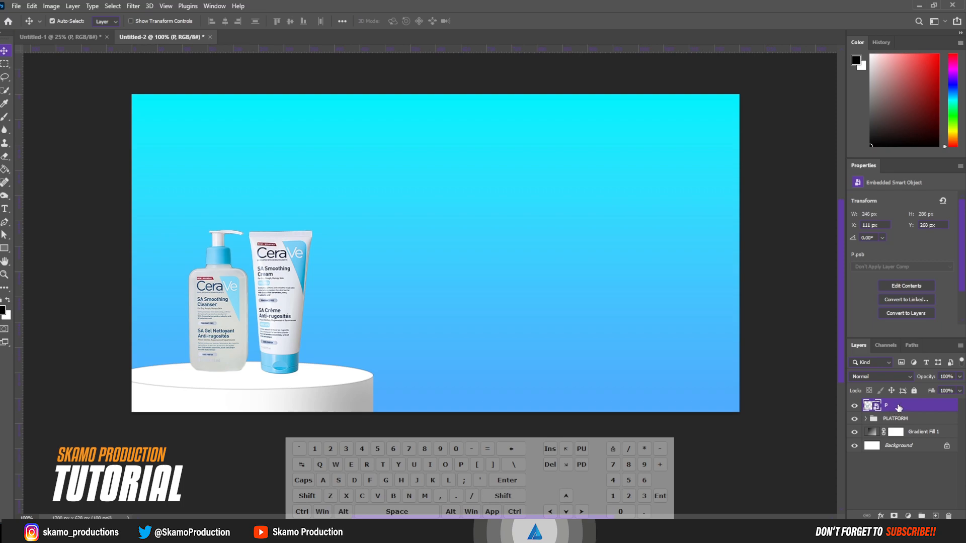
- Duplicate the P layer and select the cream tube with the Object Selection tool
{"action": "left_click_drag", "start_coordinate": [895, 415], "coordinate": [936, 516]}
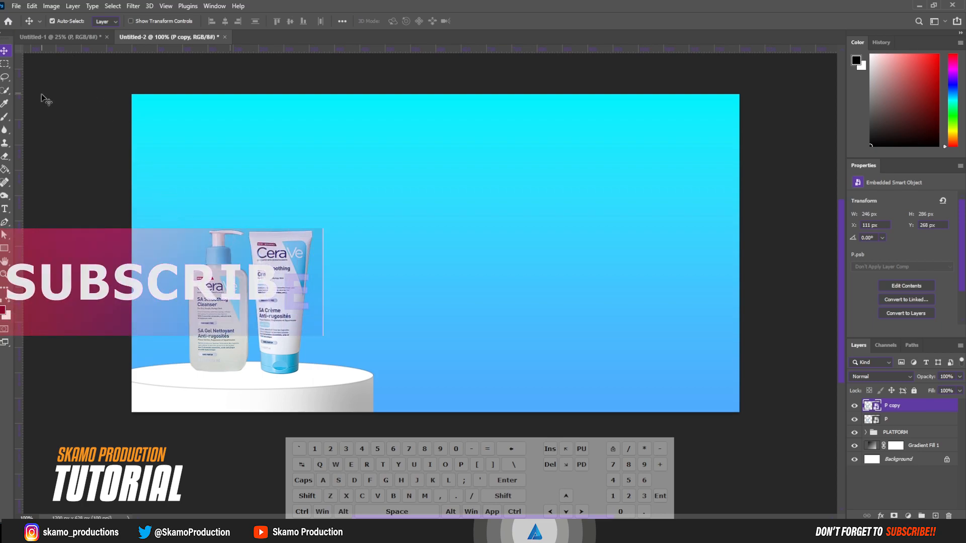
{"action": "left_click", "coordinate": [6, 92]}
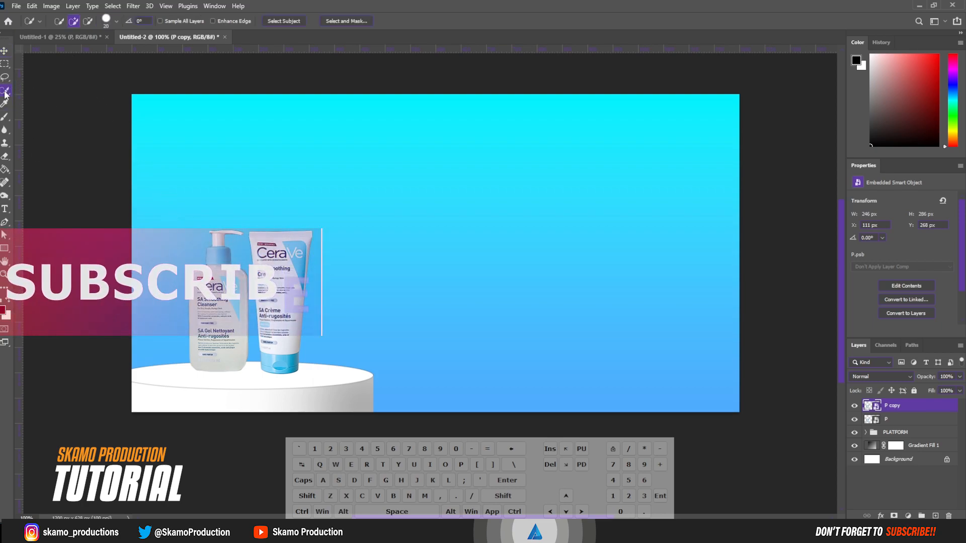
{"action": "right_click", "coordinate": [6, 92]}
{"action": "left_click", "coordinate": [31, 89]}
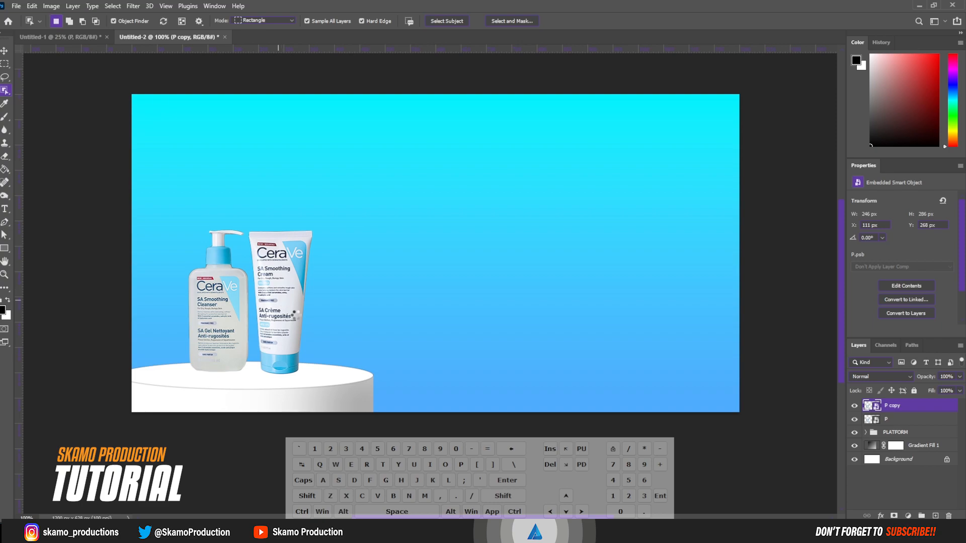
{"action": "left_click", "coordinate": [294, 315]}
{"action": "left_click", "coordinate": [894, 516]}
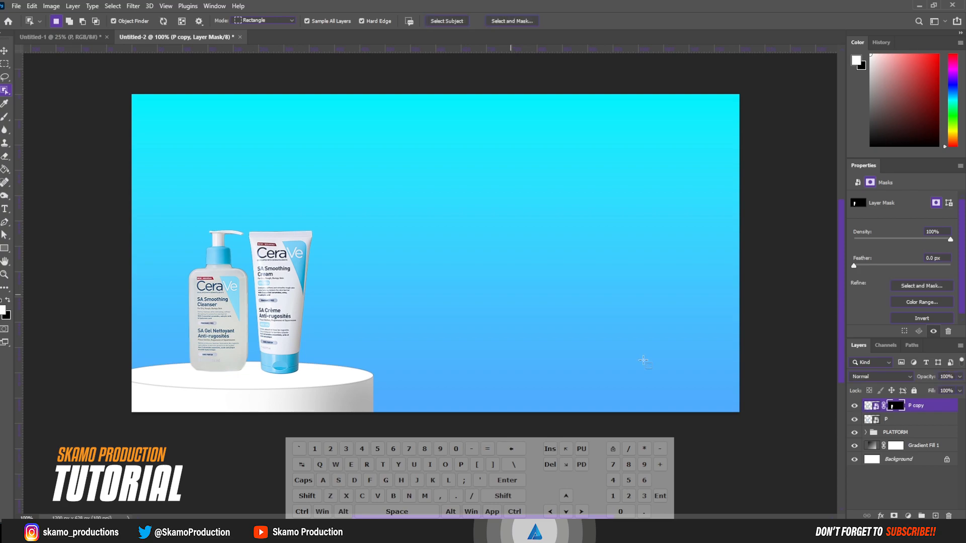
{"action": "key", "text": "ctrl+t"}
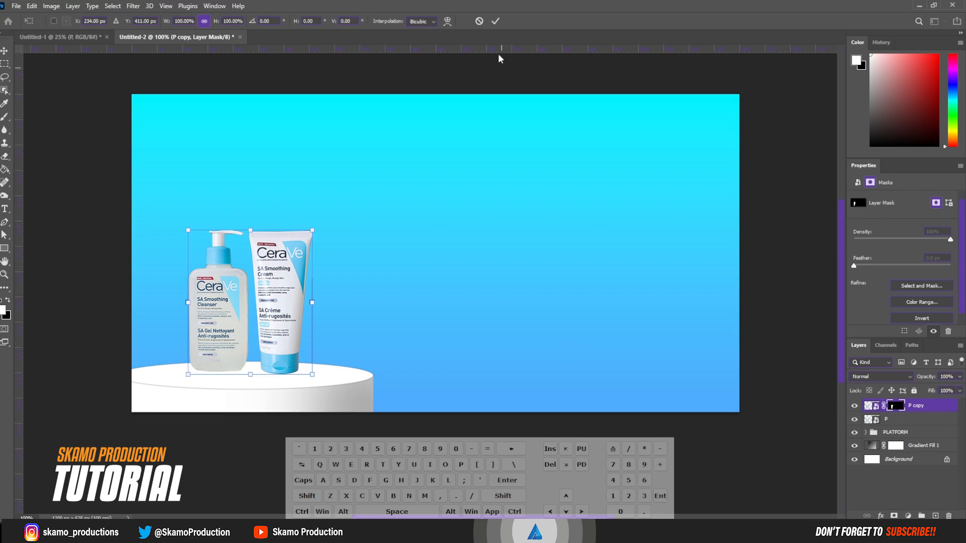
{"action": "key", "text": "Return"}
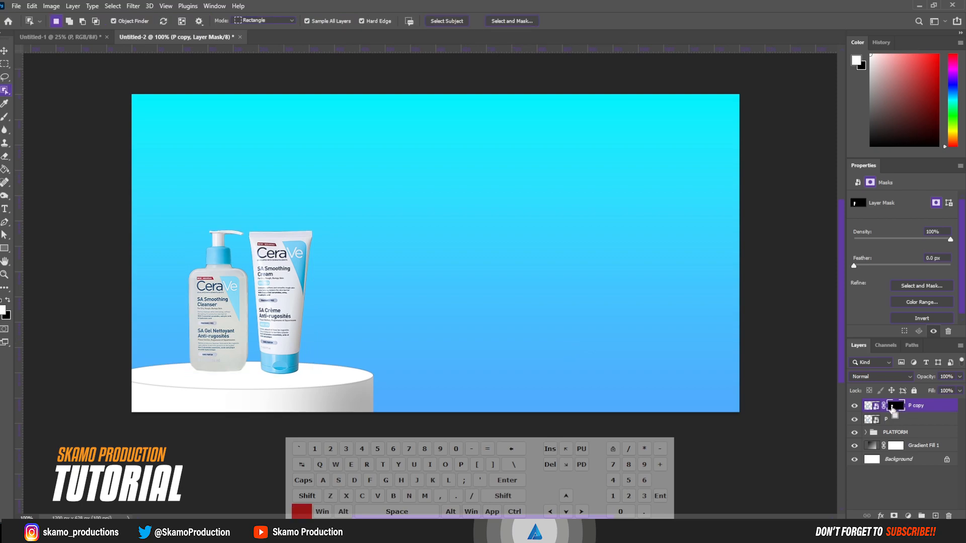
{"action": "left_click_drag", "start_coordinate": [887, 409], "coordinate": [895, 411]}
{"action": "key", "text": "ctrl+z"}
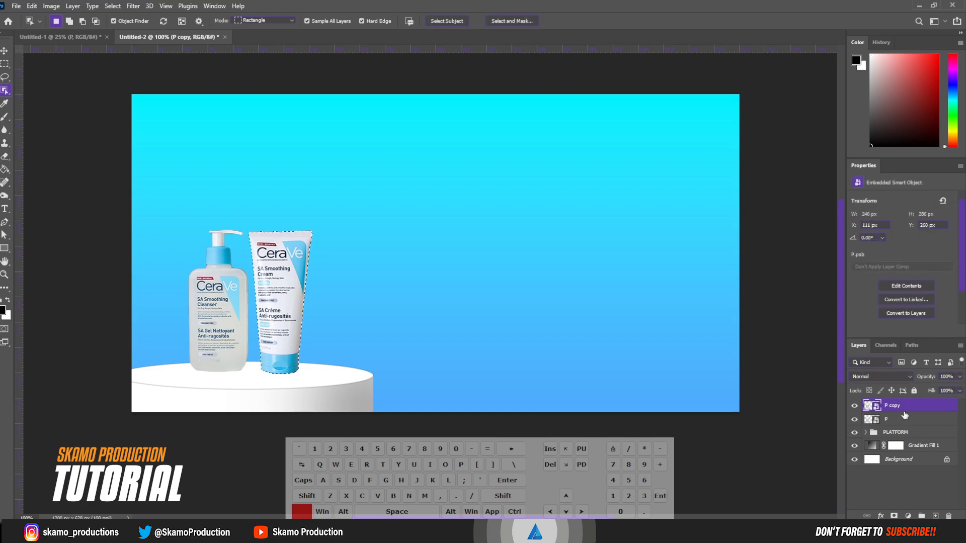
- Use Select and Mask to output the tube selection as a layer mask on the P copy layer
{"action": "left_click", "coordinate": [512, 21]}
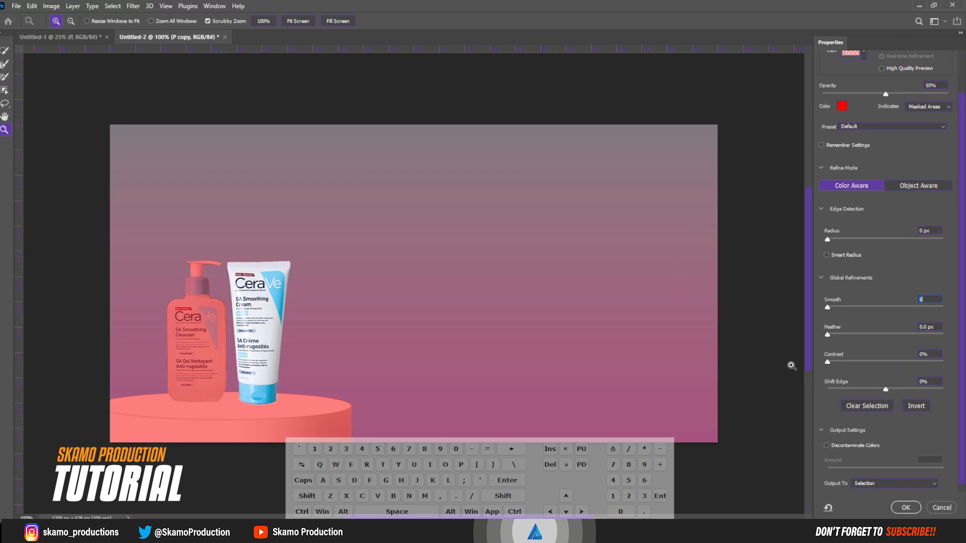
{"action": "left_click", "coordinate": [888, 484]}
{"action": "left_click", "coordinate": [876, 484]}
{"action": "left_click", "coordinate": [902, 509]}
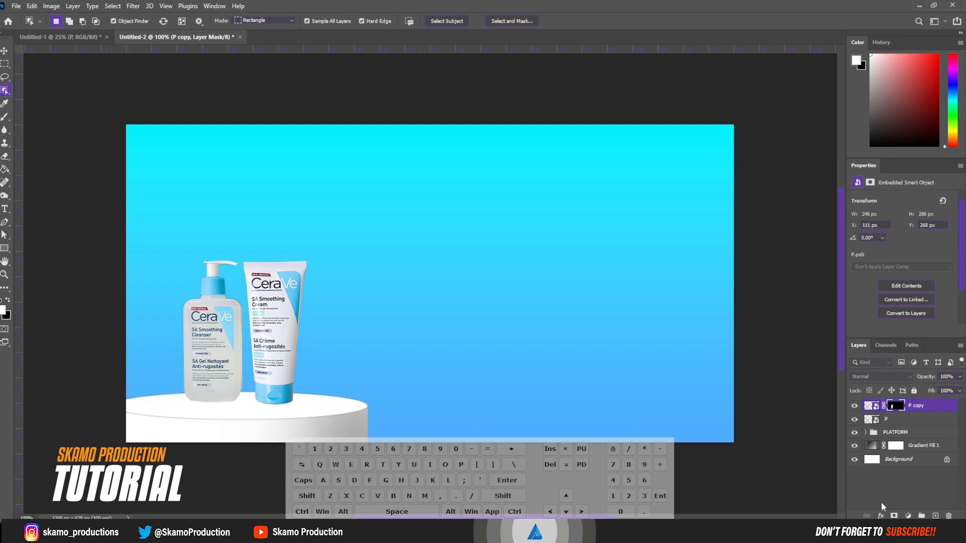
- Check the tube's cut-out by toggling the visibility of the P copy and P layers
{"action": "left_click", "coordinate": [854, 407]}
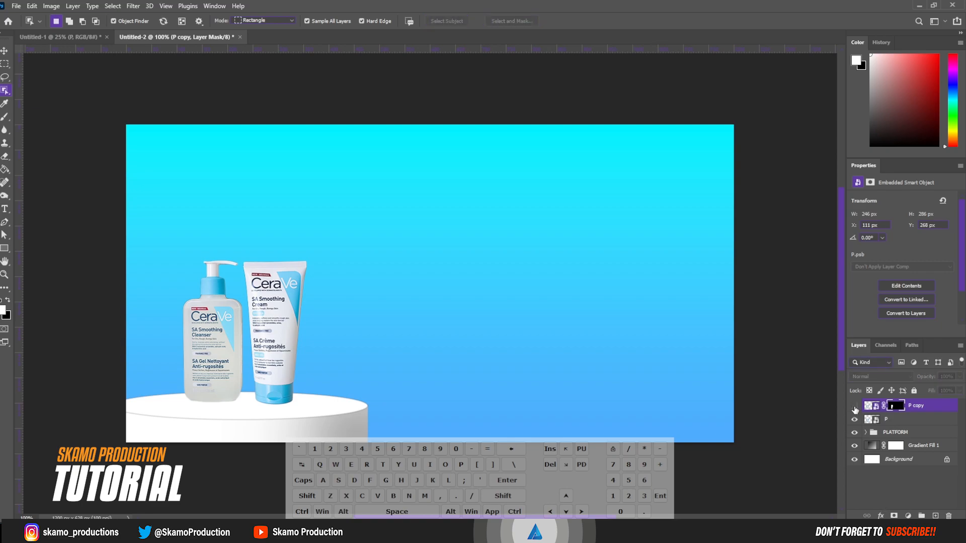
{"action": "left_click", "coordinate": [855, 419]}
{"action": "left_click", "coordinate": [855, 406]}
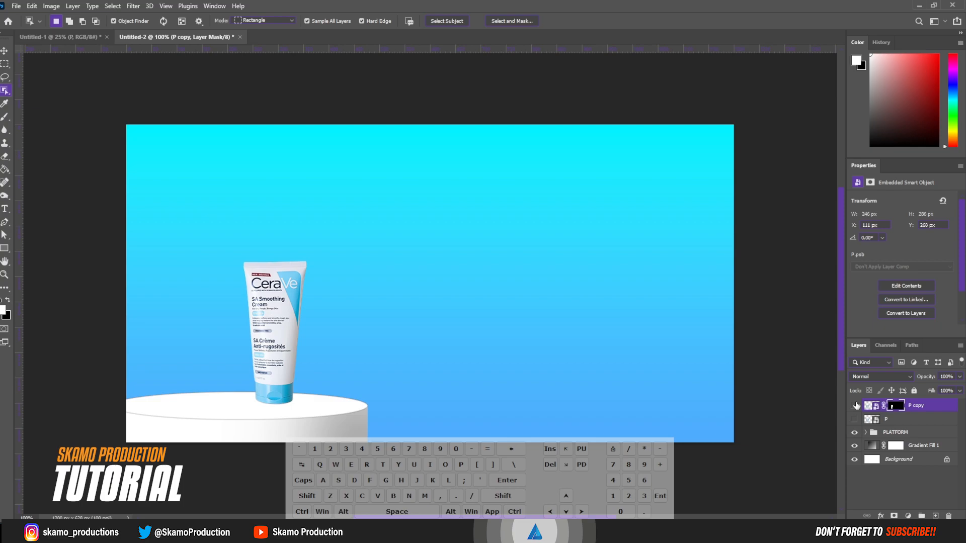
{"action": "left_click", "coordinate": [854, 419]}
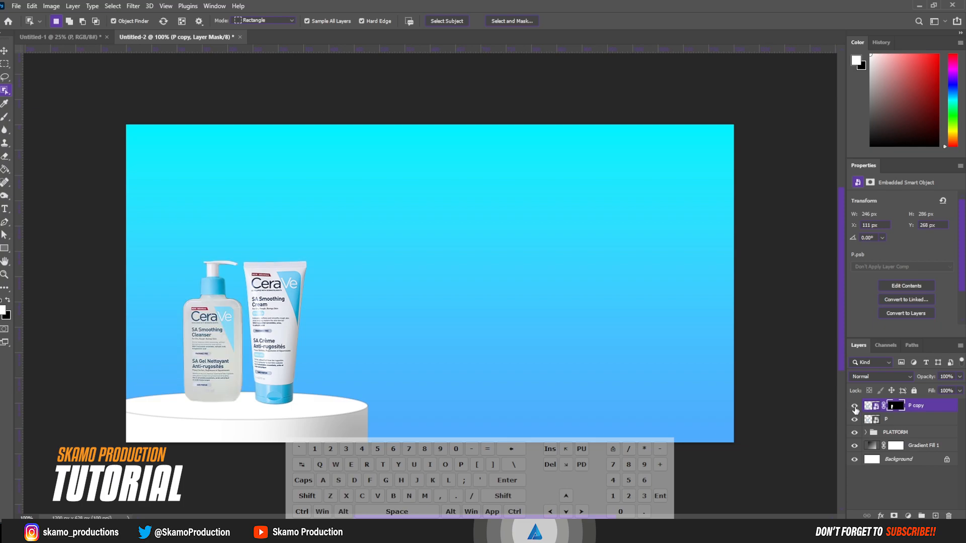
- Hide the masked tube layer P copy and duplicate the original P layer
{"action": "left_click", "coordinate": [855, 405]}
{"action": "left_click_drag", "start_coordinate": [895, 420], "coordinate": [935, 515]}
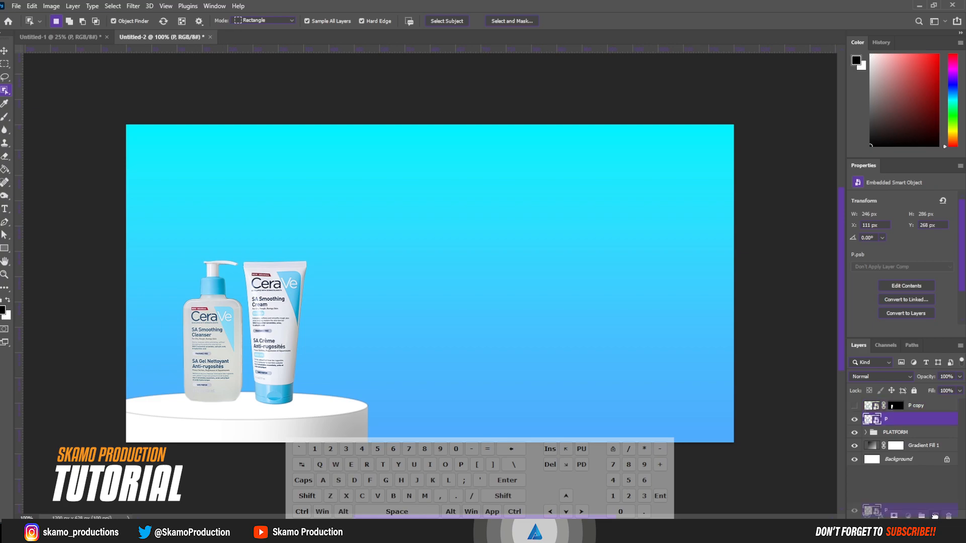
{"action": "left_click_drag", "start_coordinate": [935, 516], "coordinate": [936, 516]}
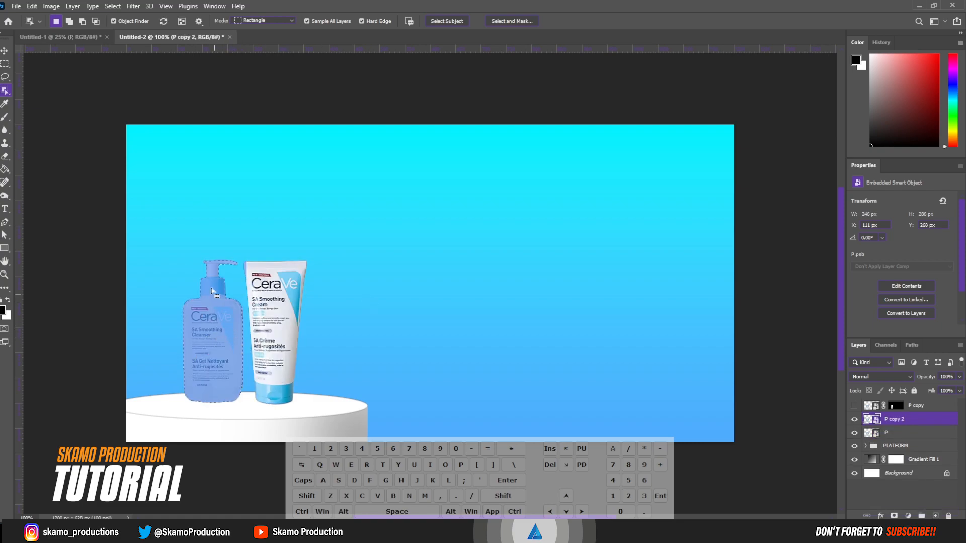
- Select the pump bottle and output the selection as a layer mask on P copy 2 through Select and Mask
{"action": "left_click", "coordinate": [206, 313]}
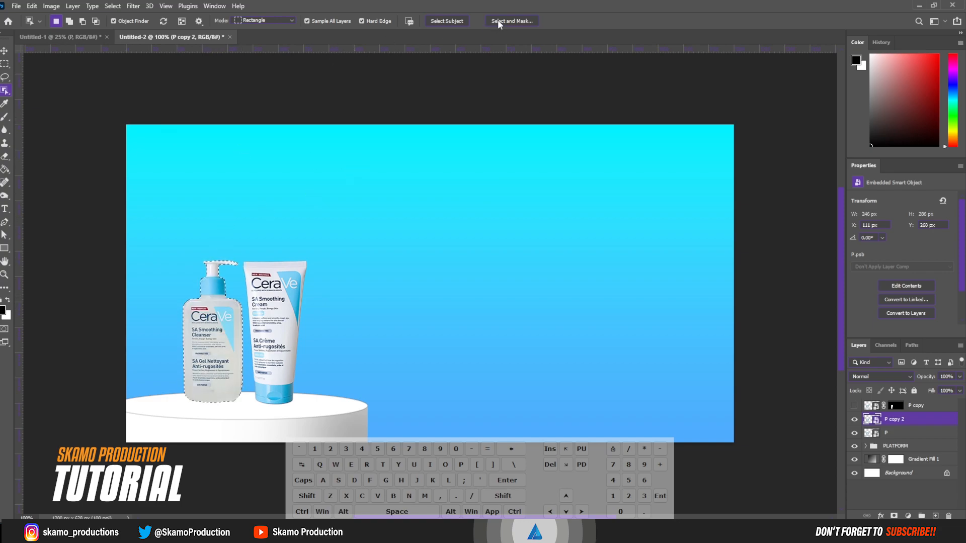
{"action": "left_click", "coordinate": [511, 20]}
{"action": "left_click", "coordinate": [911, 486]}
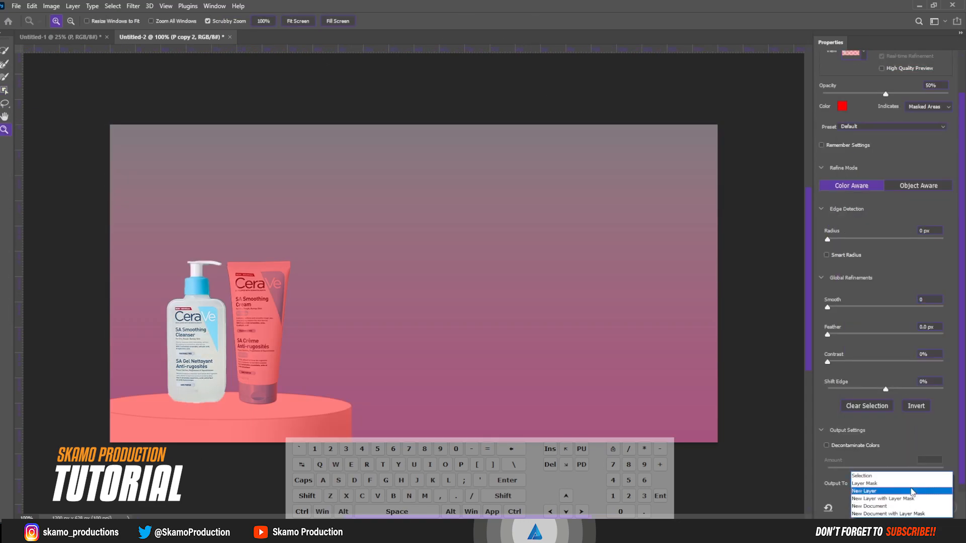
{"action": "left_click", "coordinate": [899, 482]}
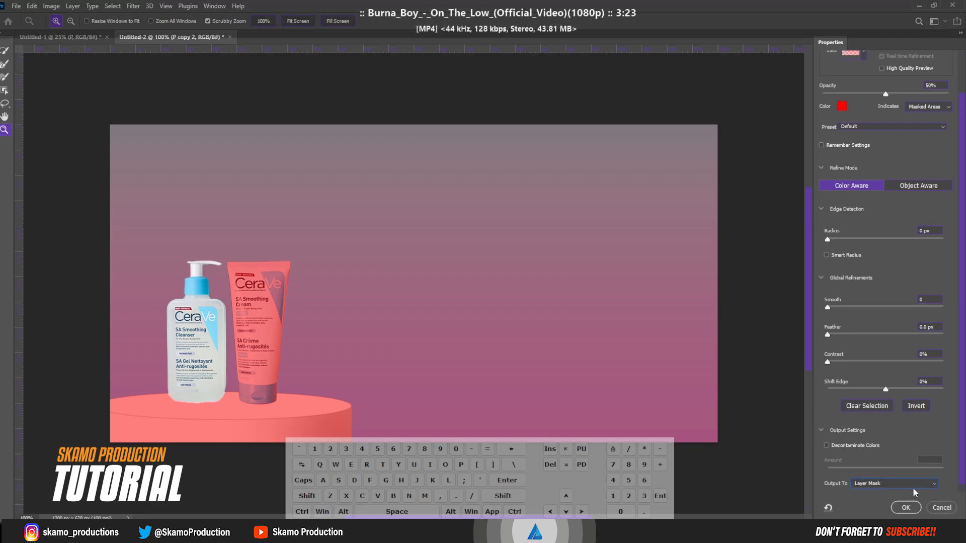
{"action": "left_click", "coordinate": [915, 506]}
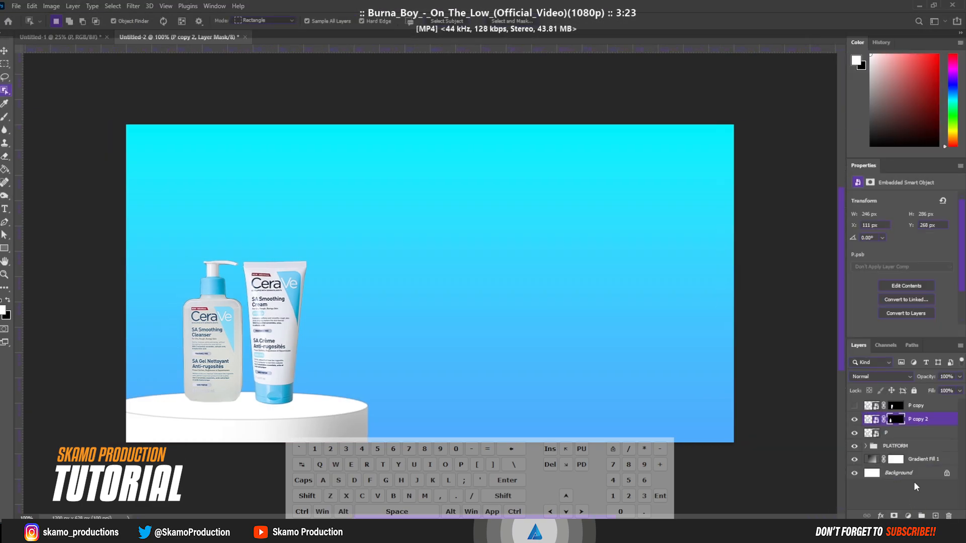
- Show the P copy layer again and check both cut-outs by hiding and restoring the original P layer
{"action": "left_click", "coordinate": [855, 434]}
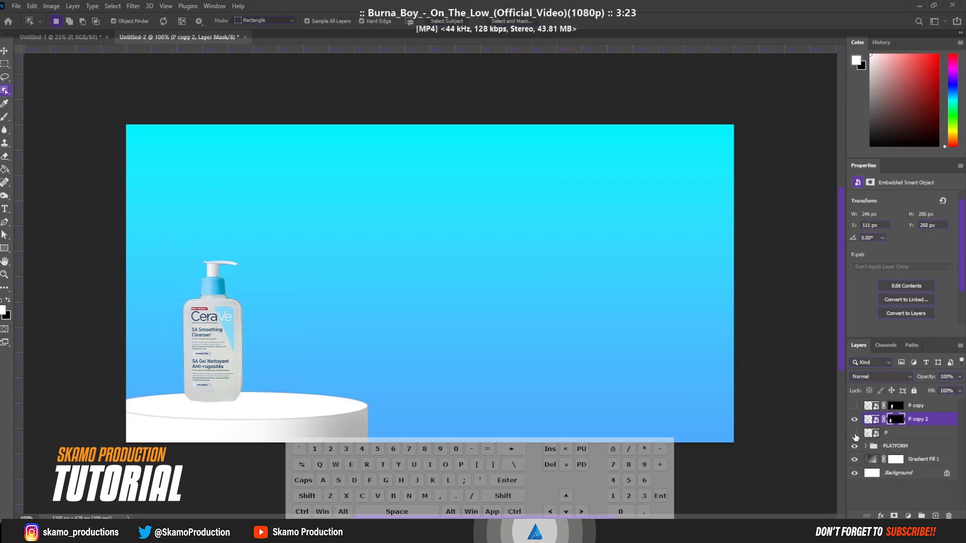
{"action": "left_click", "coordinate": [854, 405]}
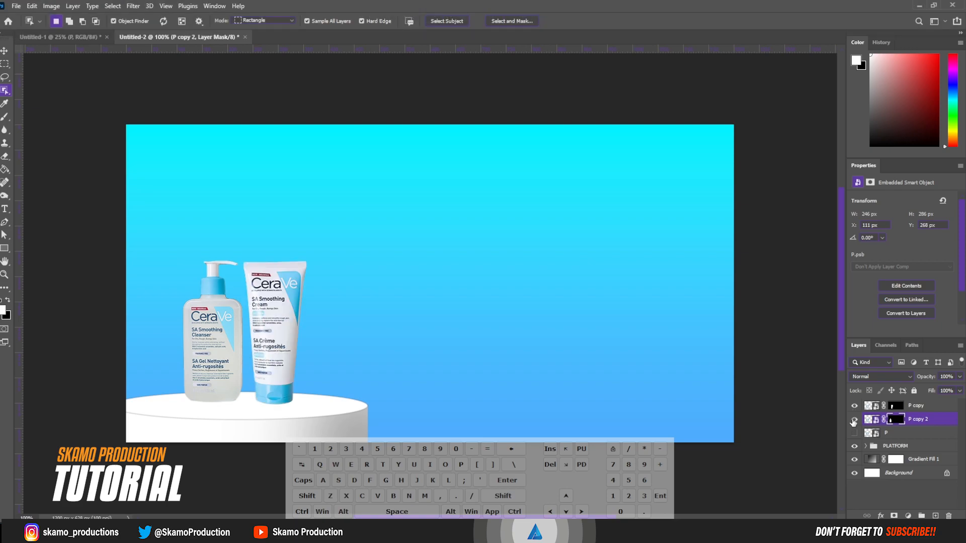
{"action": "left_click", "coordinate": [854, 432]}
- Flip P copy and P copy 2 vertically together and move them below the products as reflections on the podium
{"action": "left_click", "coordinate": [917, 408], "text": "shift"}
{"action": "key", "text": "v"}
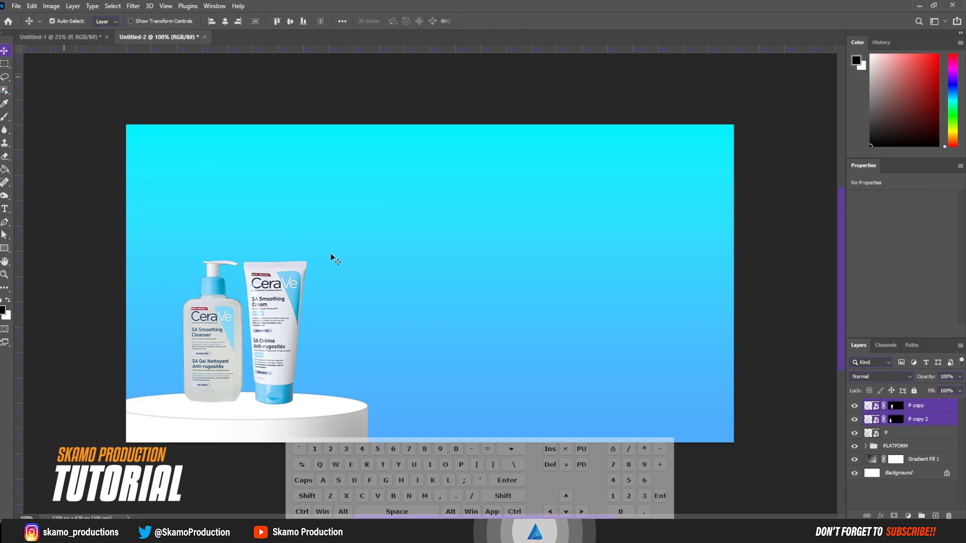
{"action": "key", "text": "ctrl+t"}
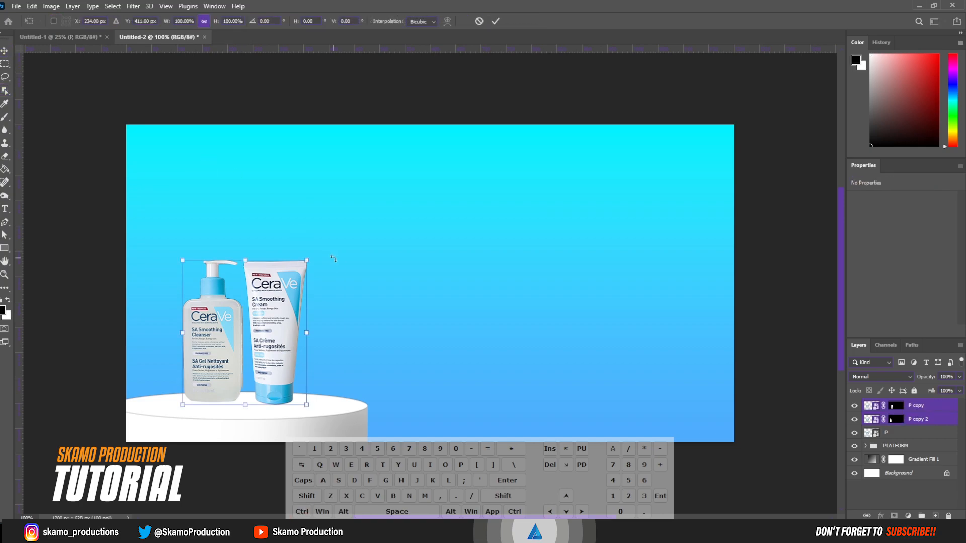
{"action": "right_click", "coordinate": [272, 334]}
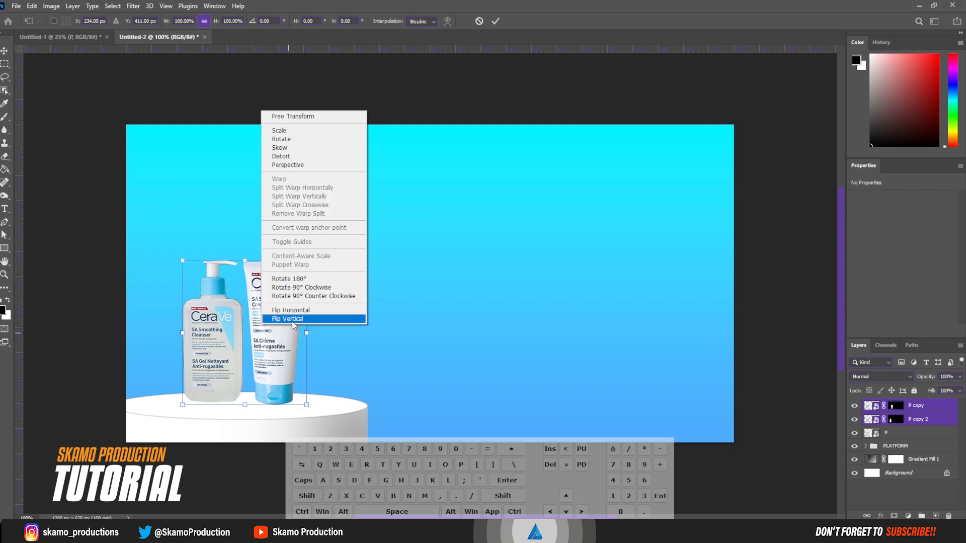
{"action": "left_click", "coordinate": [292, 321]}
{"action": "left_click_drag", "start_coordinate": [280, 308], "coordinate": [279, 441]}
{"action": "left_click", "coordinate": [494, 22]}
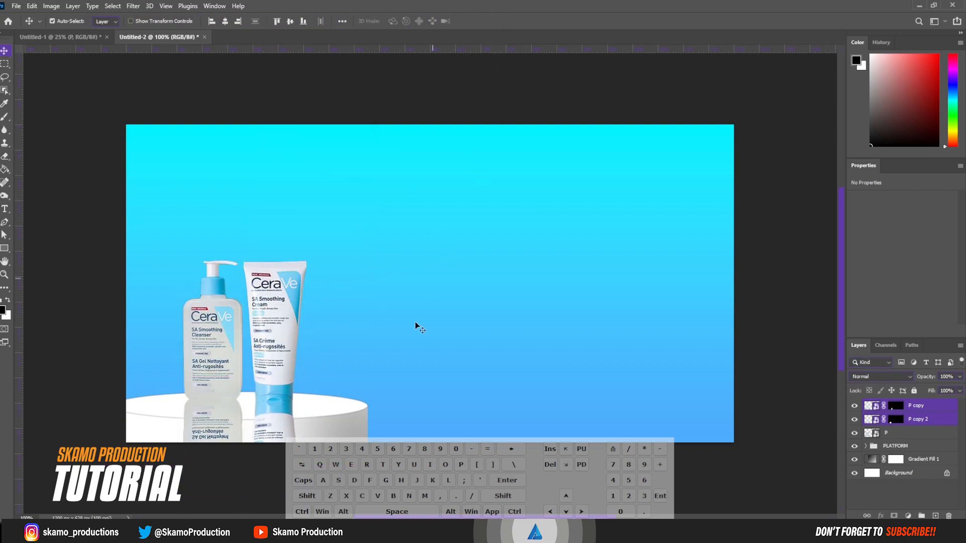
- Move the tube's reflection on its own down to the base of the tube
{"action": "key", "text": "space"}
{"action": "left_click_drag", "start_coordinate": [527, 382], "coordinate": [518, 342]}
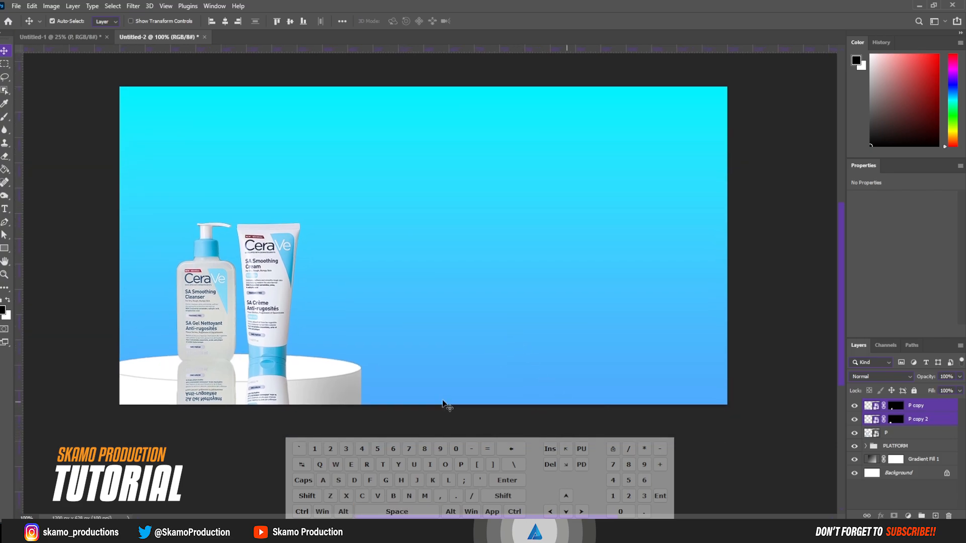
{"action": "left_click", "coordinate": [405, 424]}
{"action": "left_click_drag", "start_coordinate": [278, 388], "coordinate": [274, 398]}
{"action": "key", "text": "ctrl"}
{"action": "key", "text": "ctrl+t"}
{"action": "right_click", "coordinate": [272, 395]}
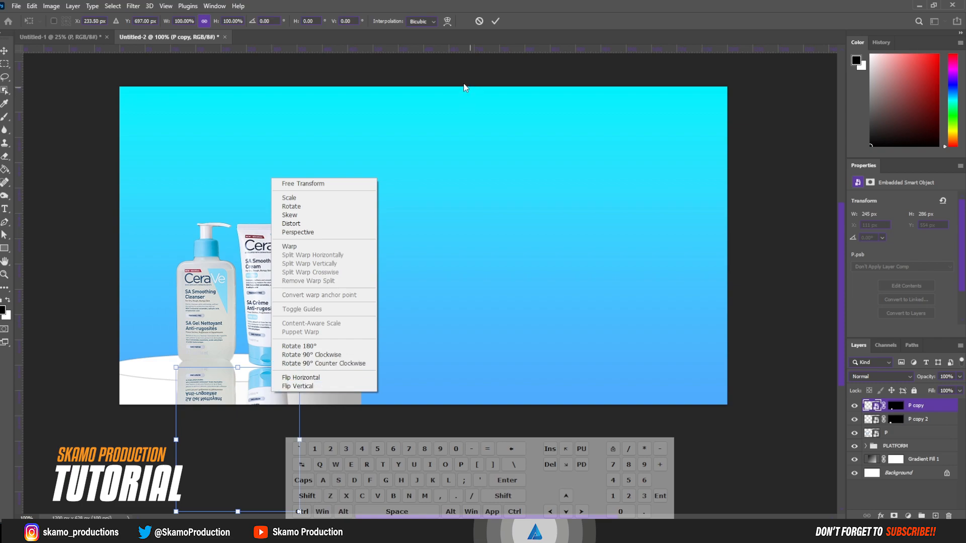
{"action": "left_click", "coordinate": [480, 23]}
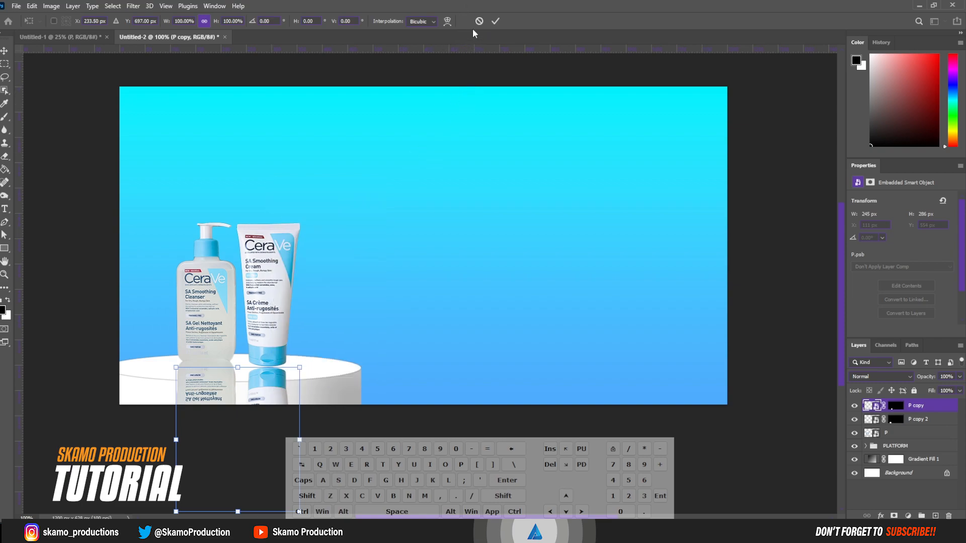
{"action": "left_click", "coordinate": [480, 22]}
- Convert the masked reflection layers P copy and P copy 2 each to a smart object
{"action": "right_click", "coordinate": [910, 406]}
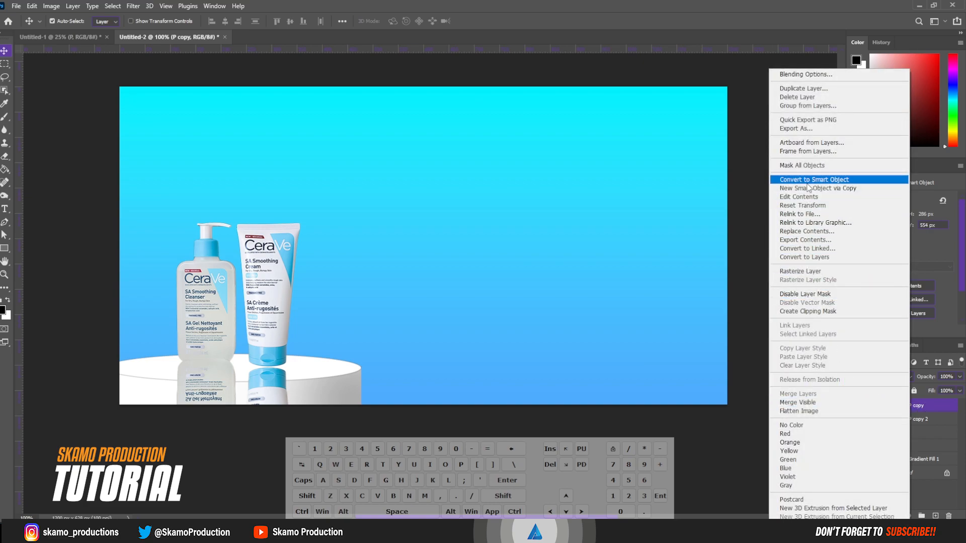
{"action": "left_click", "coordinate": [807, 180]}
{"action": "left_click", "coordinate": [919, 421]}
{"action": "right_click", "coordinate": [919, 424]}
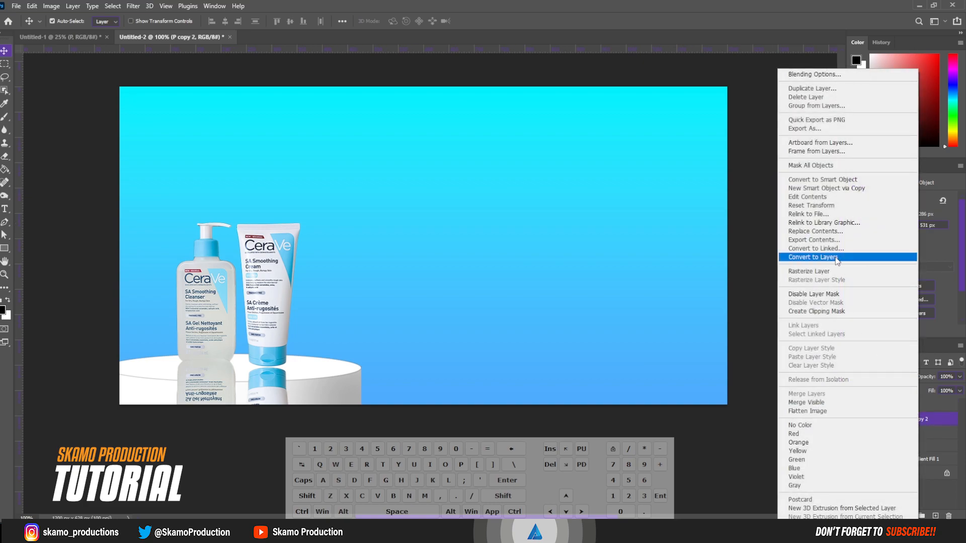
{"action": "left_click", "coordinate": [824, 180]}
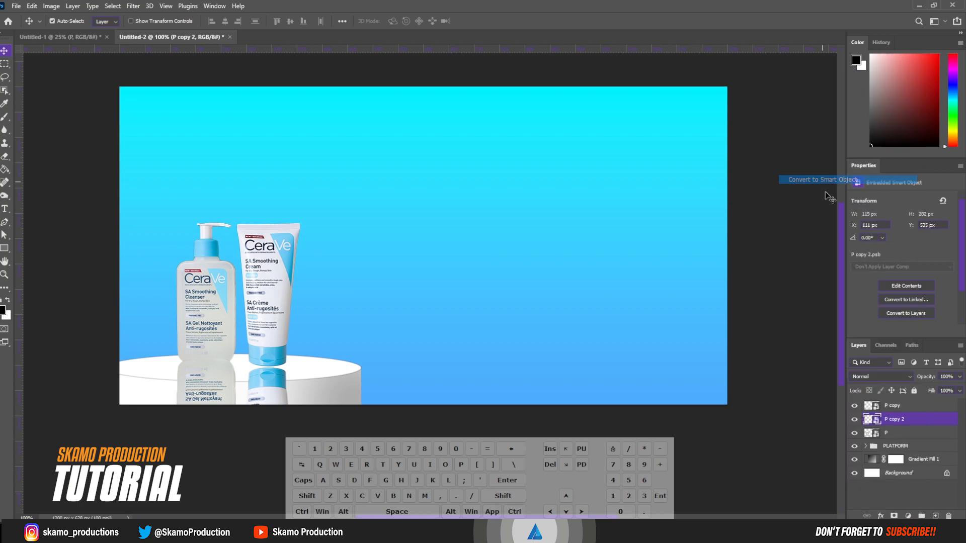
- Warp the upper edge of the tube's reflection into a downward curve and move the reflection up to the tube's base
{"action": "left_click", "coordinate": [903, 407]}
{"action": "key", "text": "ctrl+t"}
{"action": "right_click", "coordinate": [275, 396]}
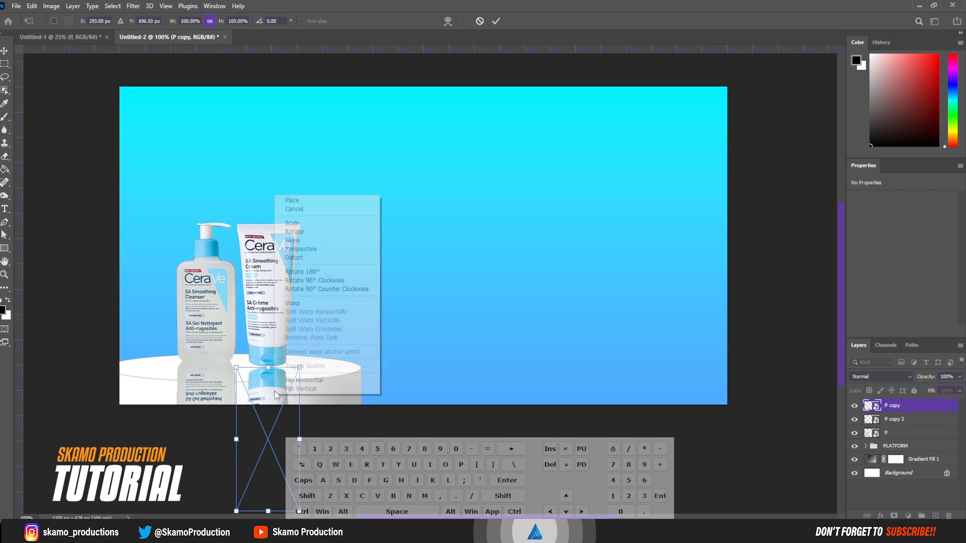
{"action": "left_click", "coordinate": [293, 303]}
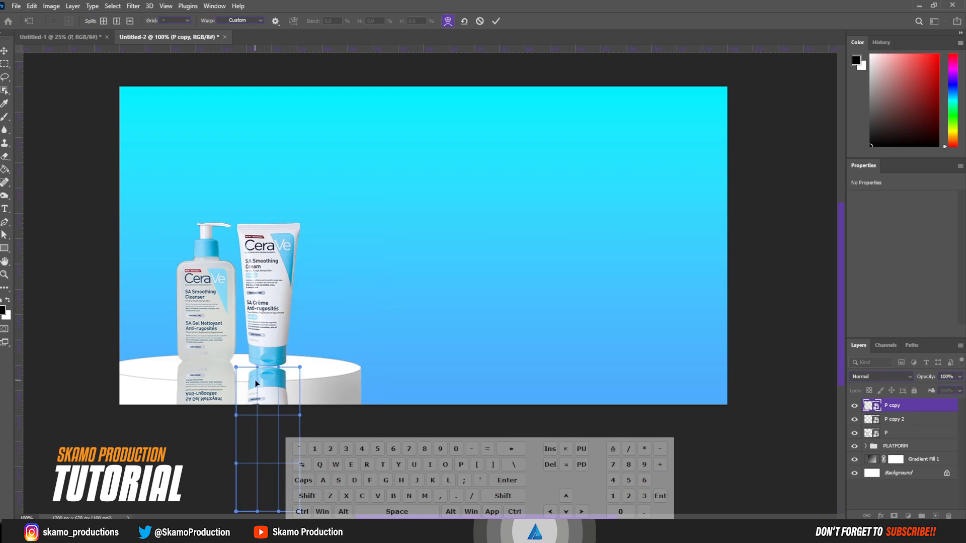
{"action": "left_click_drag", "start_coordinate": [255, 390], "coordinate": [280, 381]}
{"action": "left_click_drag", "start_coordinate": [281, 383], "coordinate": [280, 384]}
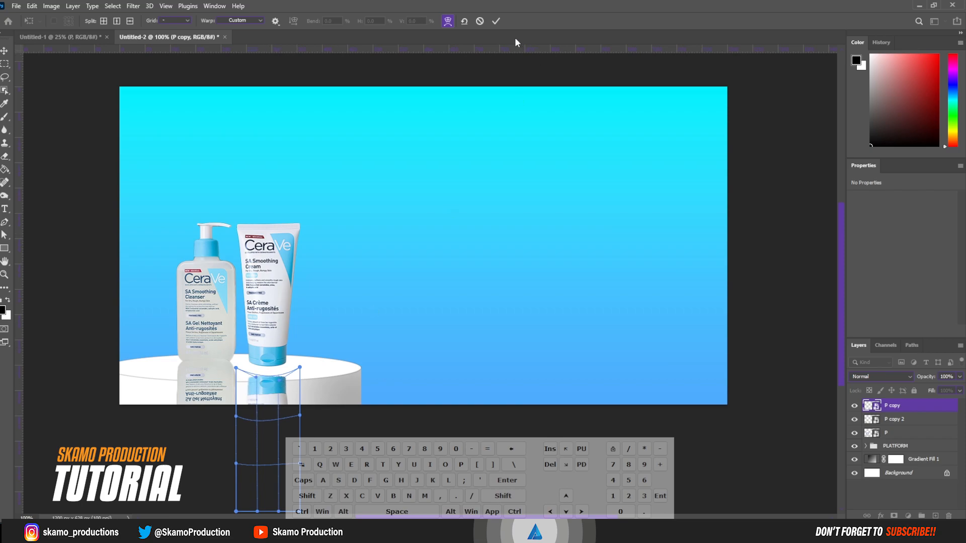
{"action": "left_click", "coordinate": [495, 21]}
{"action": "left_click_drag", "start_coordinate": [275, 385], "coordinate": [276, 373]}
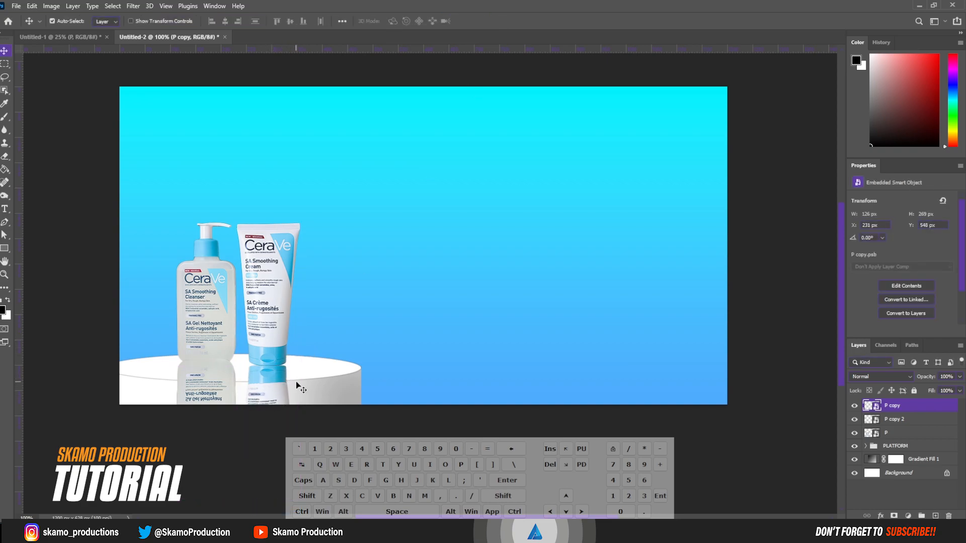
- Warp the tube's reflection again to deepen the downward curve of its upper edge
{"action": "key", "text": "ctrl+t"}
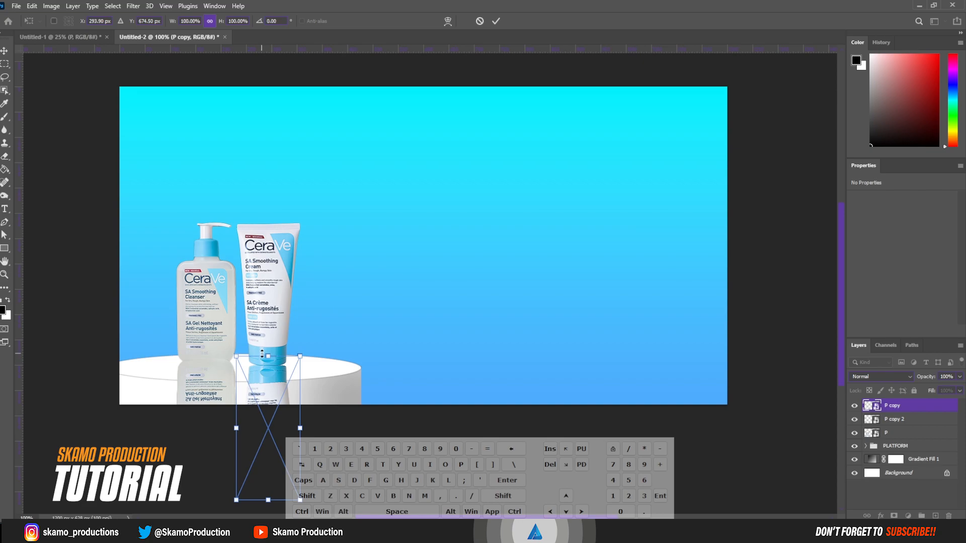
{"action": "right_click", "coordinate": [262, 387]}
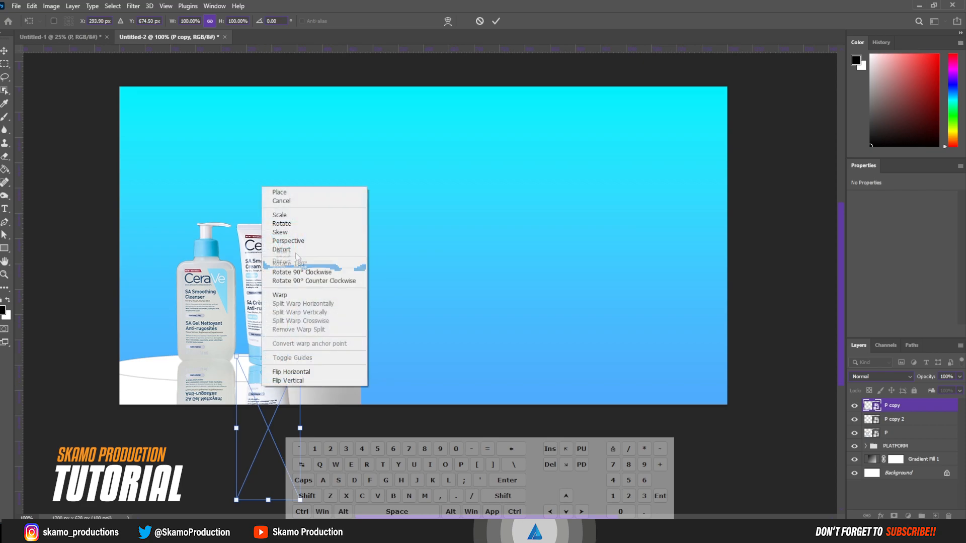
{"action": "left_click", "coordinate": [289, 295]}
{"action": "left_click_drag", "start_coordinate": [259, 365], "coordinate": [286, 376]}
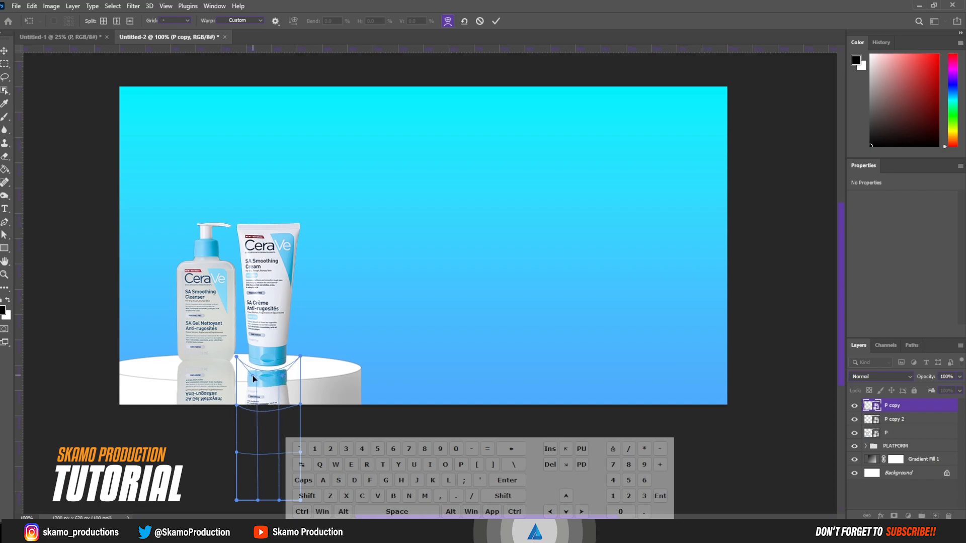
{"action": "left_click", "coordinate": [496, 21]}
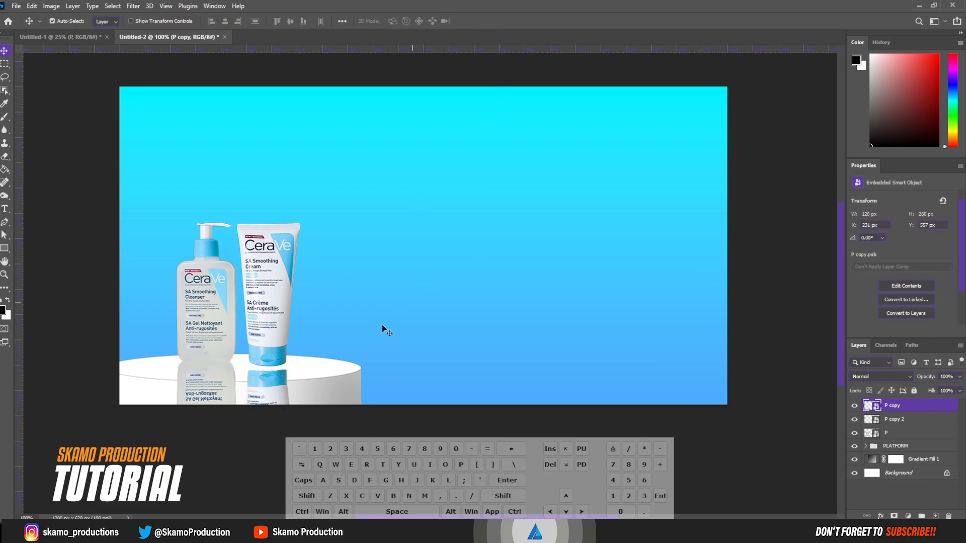
- Reposition the tube's reflection directly under the tube's base, at X 232 px and Y 546 px
{"action": "left_click_drag", "start_coordinate": [273, 373], "coordinate": [268, 391]}
{"action": "key", "text": "Down"}
{"action": "key", "text": "Down"}
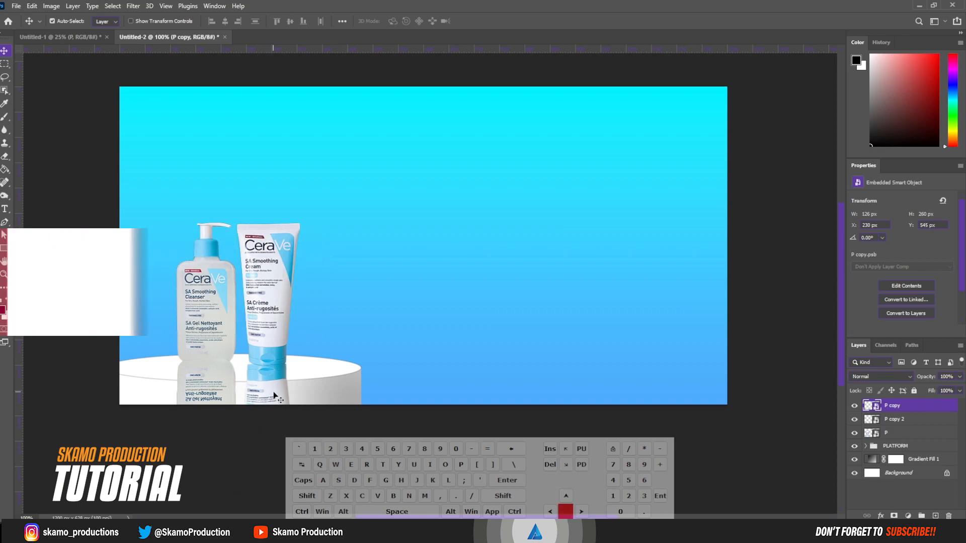
{"action": "key", "text": "Right"}
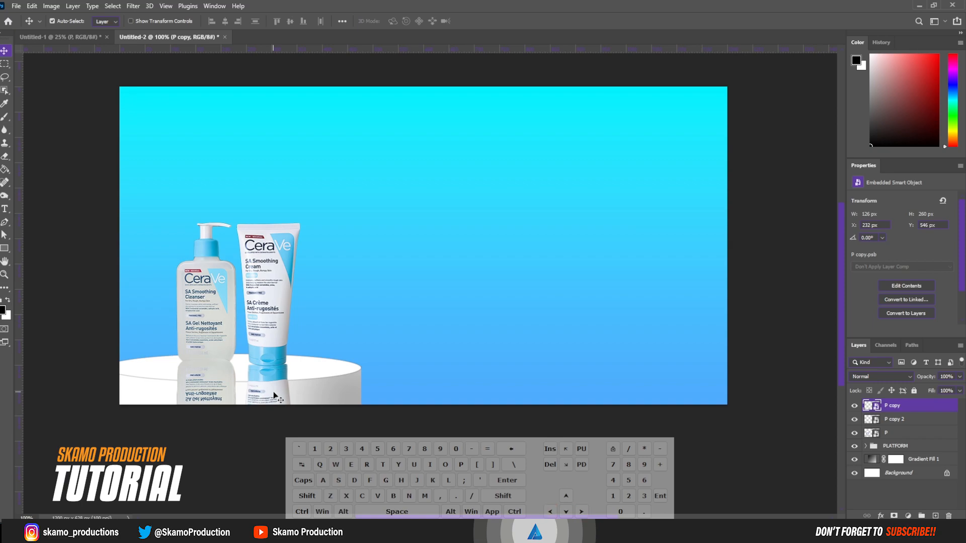
- Warp the two upper corners of the tube's reflection slightly upward to fit the tube's base
{"action": "key", "text": "ctrl"}
{"action": "key", "text": "ctrl+t"}
{"action": "right_click", "coordinate": [269, 383]}
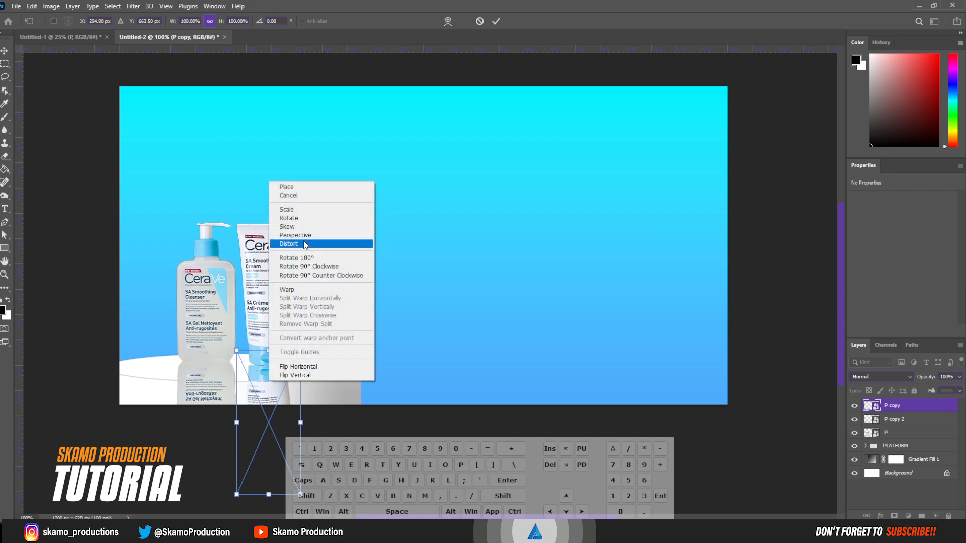
{"action": "left_click", "coordinate": [290, 289]}
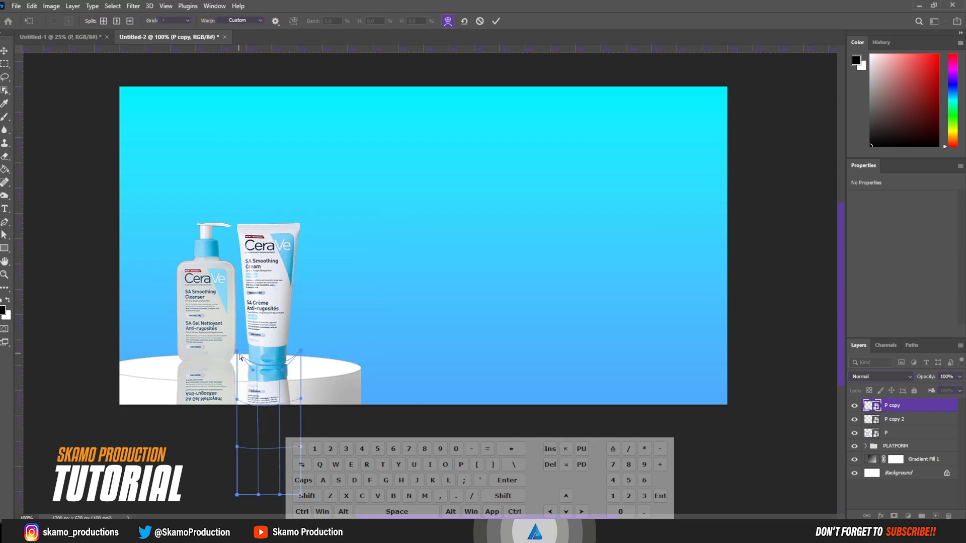
{"action": "left_click_drag", "start_coordinate": [237, 354], "coordinate": [237, 346]}
{"action": "left_click_drag", "start_coordinate": [303, 350], "coordinate": [302, 348]}
{"action": "left_click", "coordinate": [496, 22]}
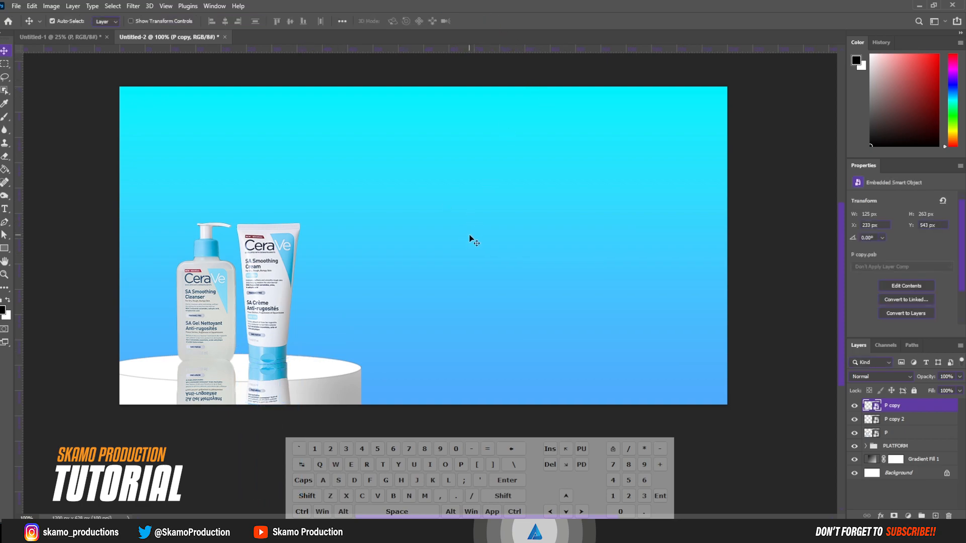
- Move the bottle's reflection on P copy 2 down to Y 543 px under the bottle's base
{"action": "left_click", "coordinate": [894, 421]}
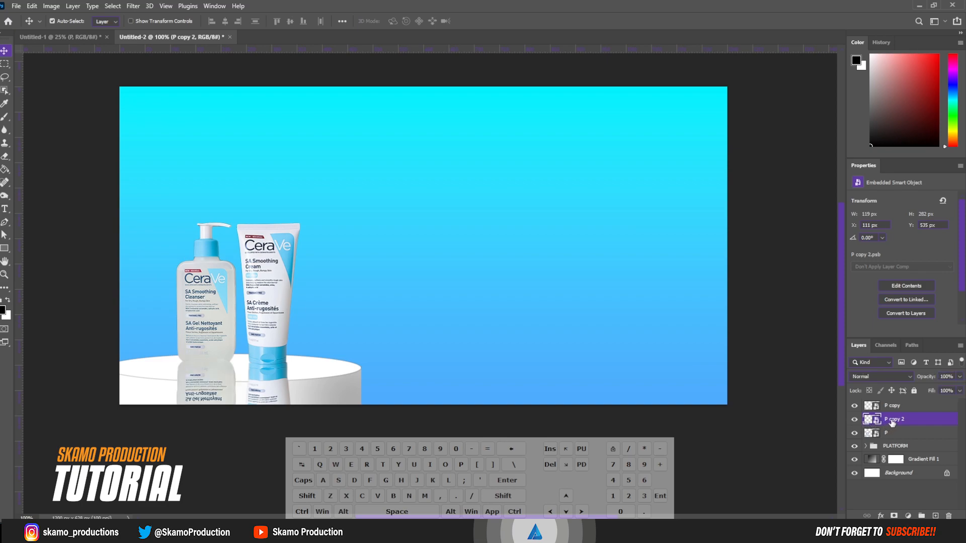
{"action": "left_click_drag", "start_coordinate": [203, 376], "coordinate": [203, 389]}
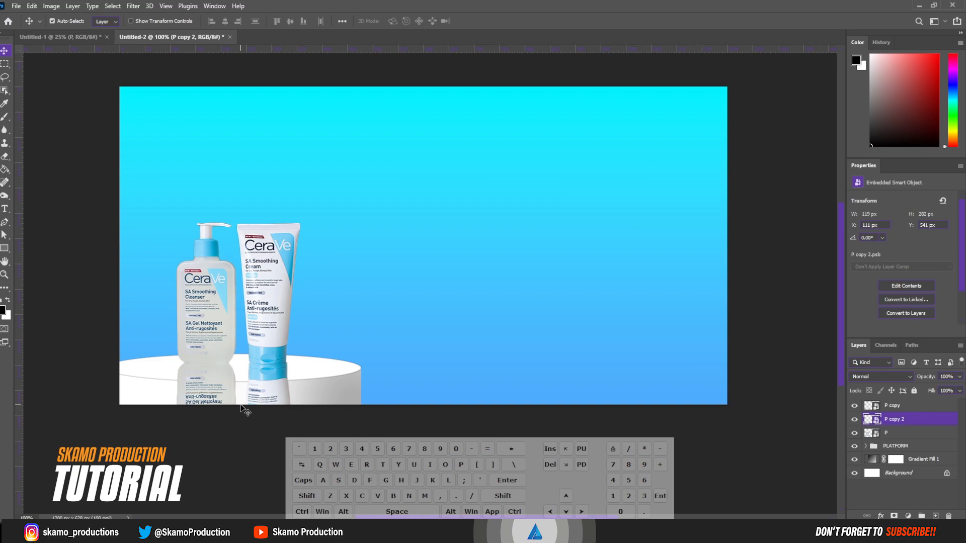
{"action": "key", "text": "Down"}
{"action": "key", "text": "Down"}
{"action": "key", "text": "Down"}
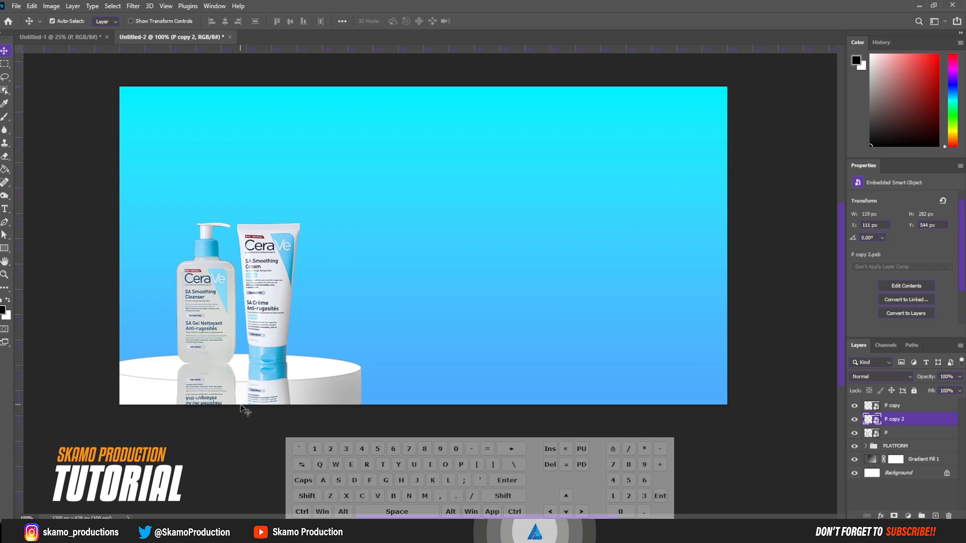
{"action": "key", "text": "Up"}
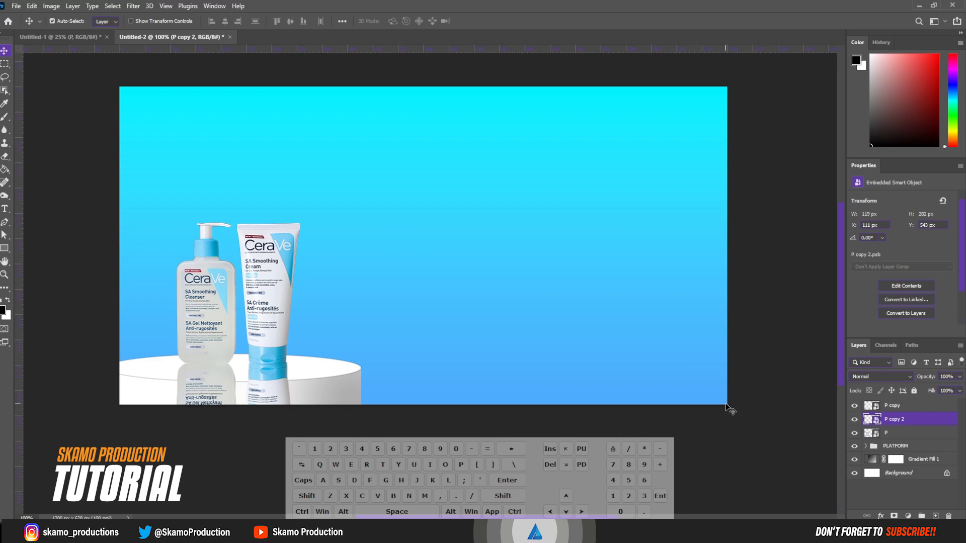
- Move the P copy and P copy 2 layers below the P layer and group them
{"action": "left_click", "coordinate": [902, 410], "text": "ctrl"}
{"action": "left_click_drag", "start_coordinate": [921, 427], "coordinate": [916, 442]}
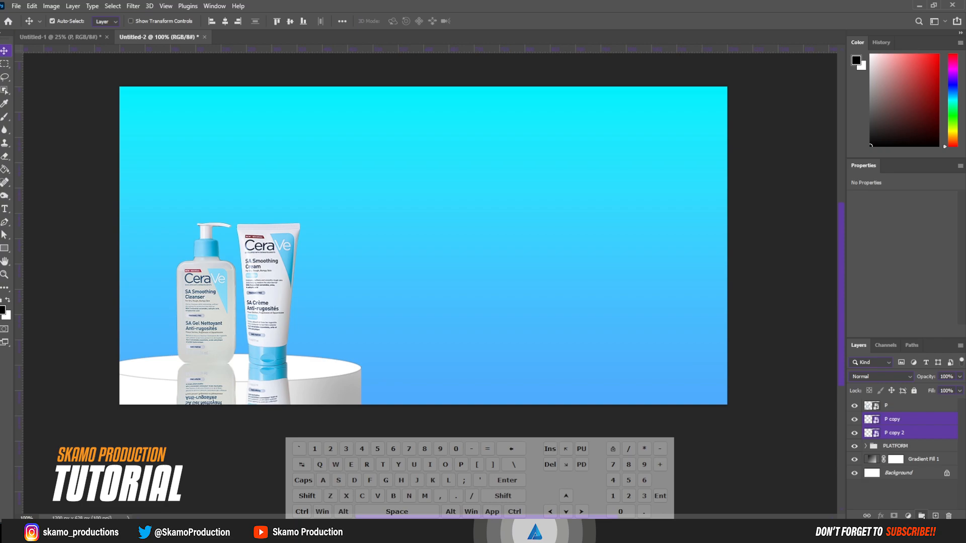
{"action": "left_click", "coordinate": [921, 516]}
{"action": "left_click", "coordinate": [960, 377]}
{"action": "mouse_move", "coordinate": [958, 388]}
{"action": "left_mouse_down"}
{"action": "mouse_move", "coordinate": [947, 388]}
{"action": "mouse_move", "coordinate": [960, 388]}
{"action": "left_mouse_up"}
{"action": "left_click", "coordinate": [905, 421]}
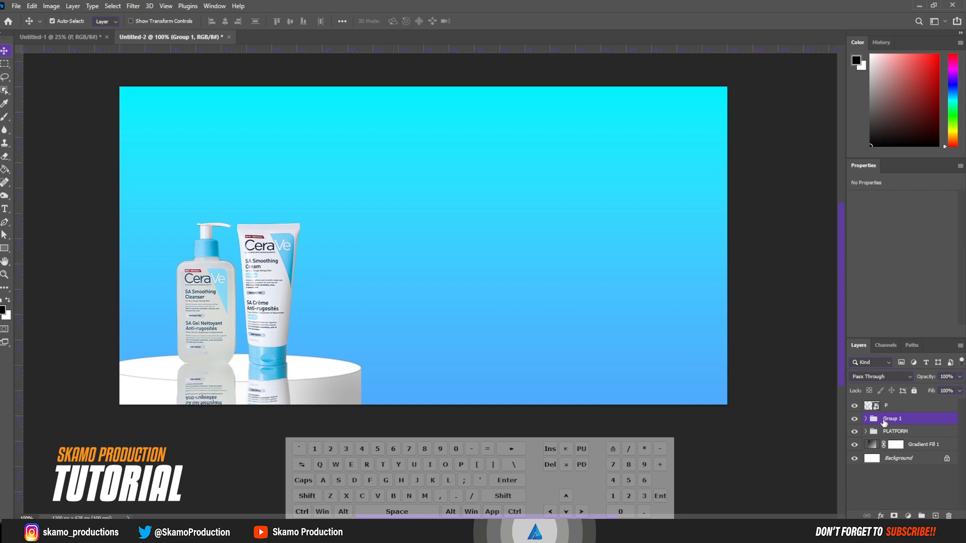
- Add a layer mask to Group 1 and invert it to black to hide both reflections
{"action": "left_click", "coordinate": [865, 421]}
{"action": "left_click", "coordinate": [866, 419]}
{"action": "left_click", "coordinate": [895, 516]}
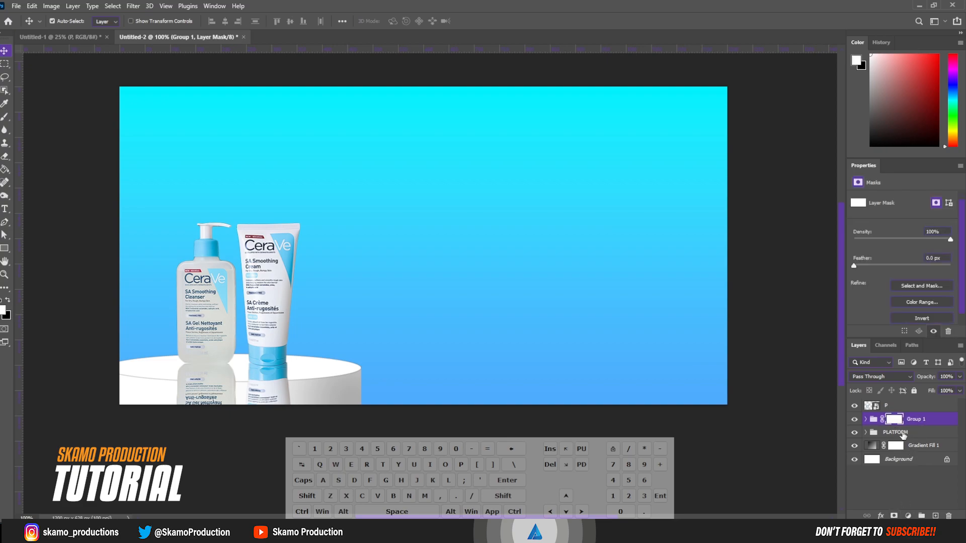
{"action": "key", "text": "ctrl"}
{"action": "key", "text": "ctrl+i"}
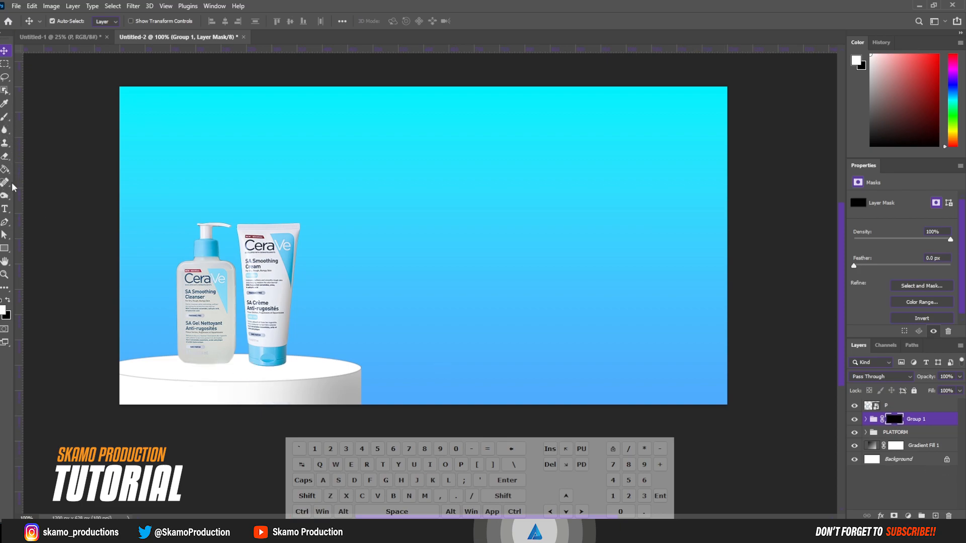
- Paint white on Group 1's mask with a soft 300 px brush around the products' bases to reveal softly fading reflections
{"action": "left_click", "coordinate": [6, 119]}
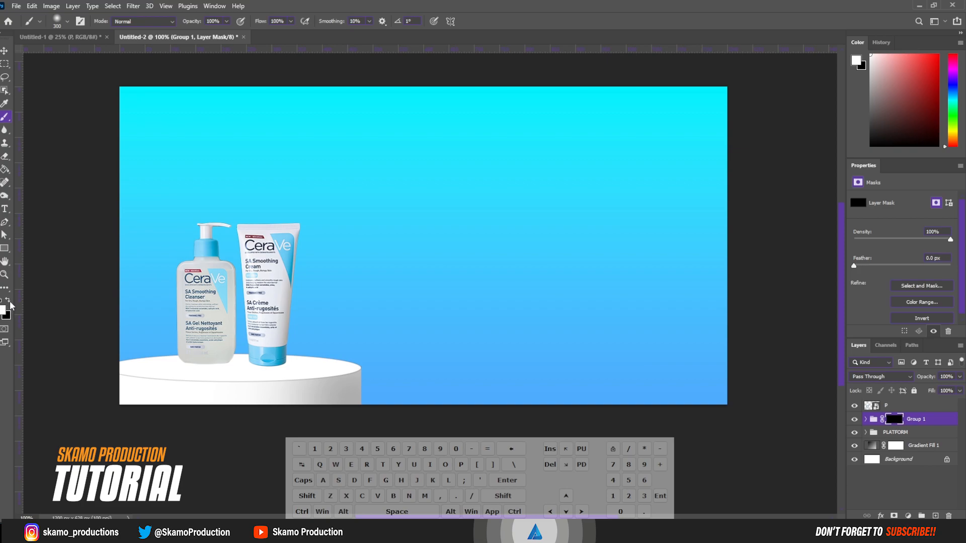
{"action": "left_click", "coordinate": [256, 321]}
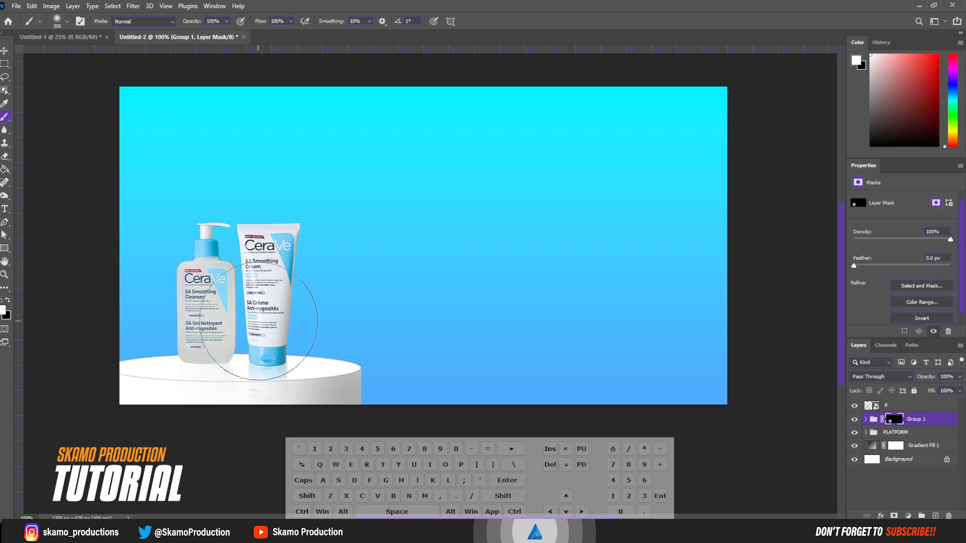
{"action": "mouse_move", "coordinate": [233, 315]}
{"action": "left_mouse_down"}
{"action": "mouse_move", "coordinate": [186, 305]}
{"action": "mouse_move", "coordinate": [257, 301]}
{"action": "left_mouse_up"}
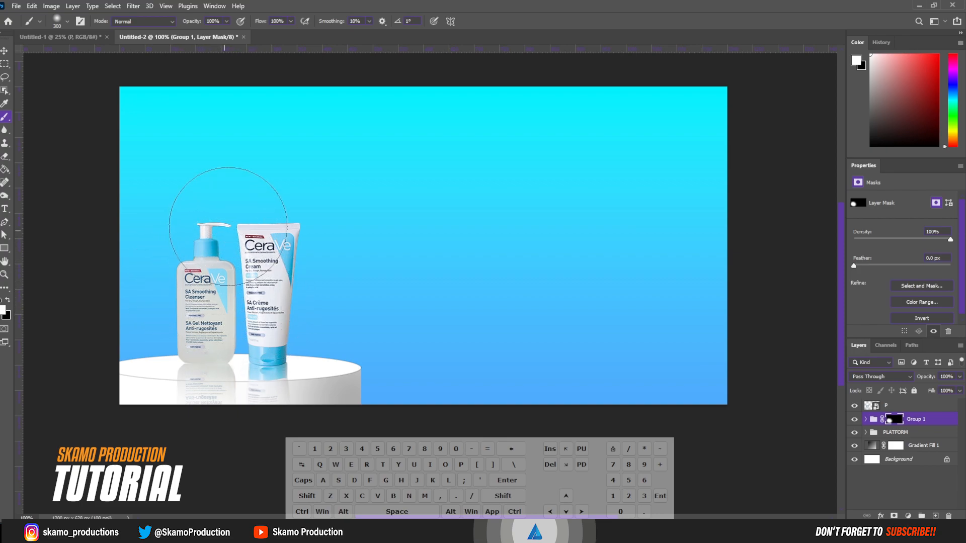
{"action": "left_click", "coordinate": [8, 301]}
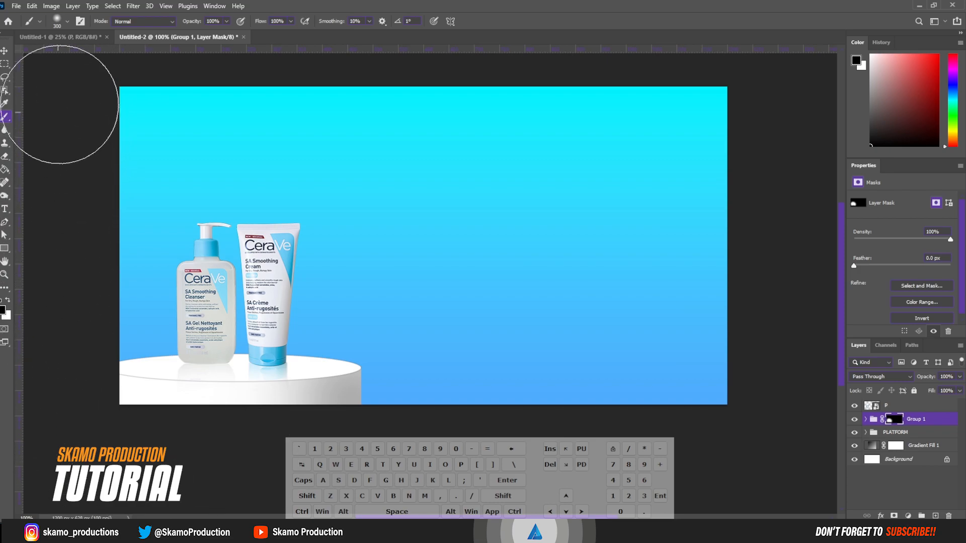
{"action": "left_click", "coordinate": [4, 51]}
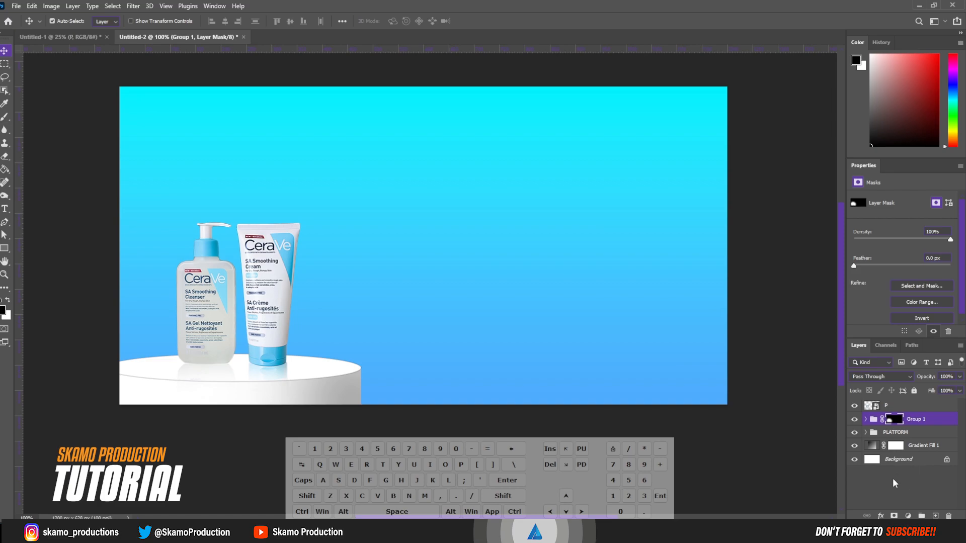
{"action": "left_click", "coordinate": [899, 498]}
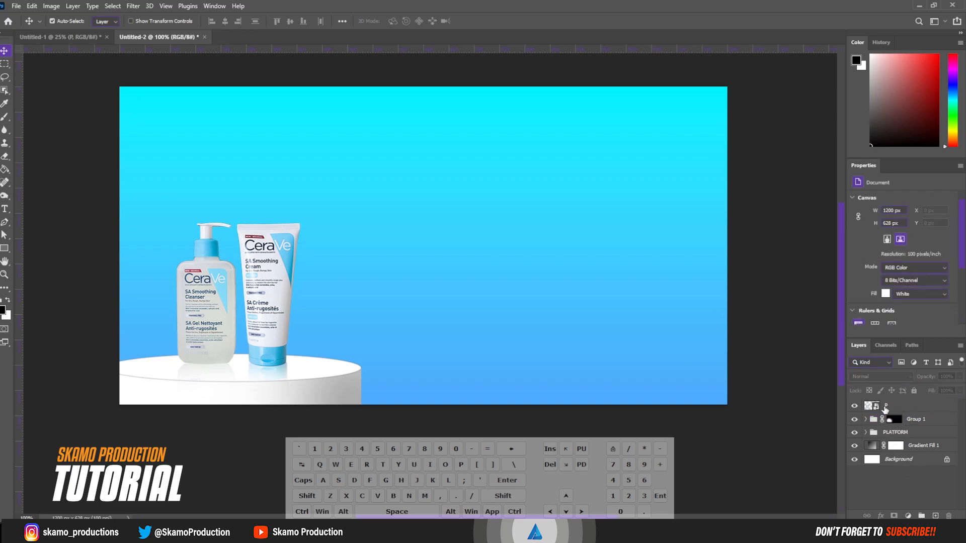
- Group the P layer with Group 1 and rename the new group PRODUCT
{"action": "left_click", "coordinate": [906, 407]}
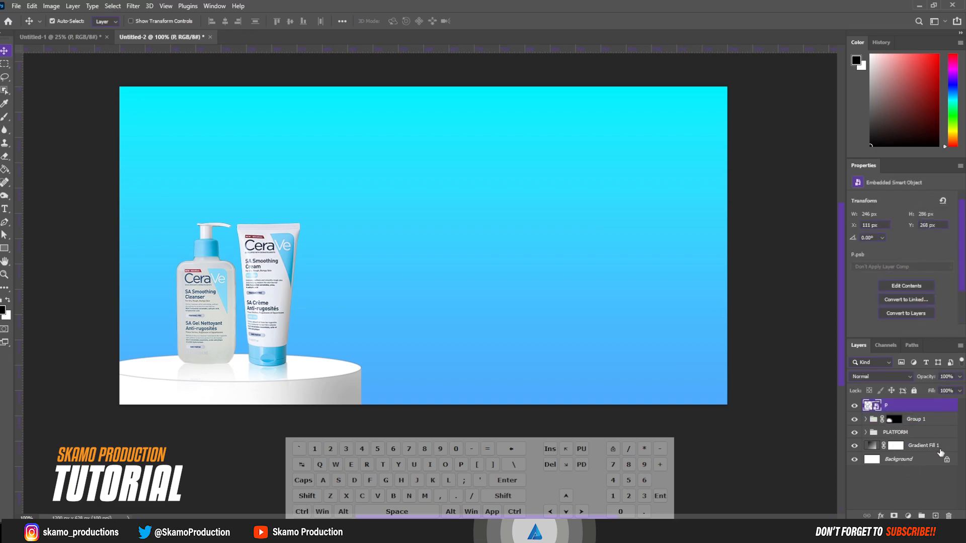
{"action": "left_click", "coordinate": [922, 420], "text": "shift"}
{"action": "left_click", "coordinate": [923, 517]}
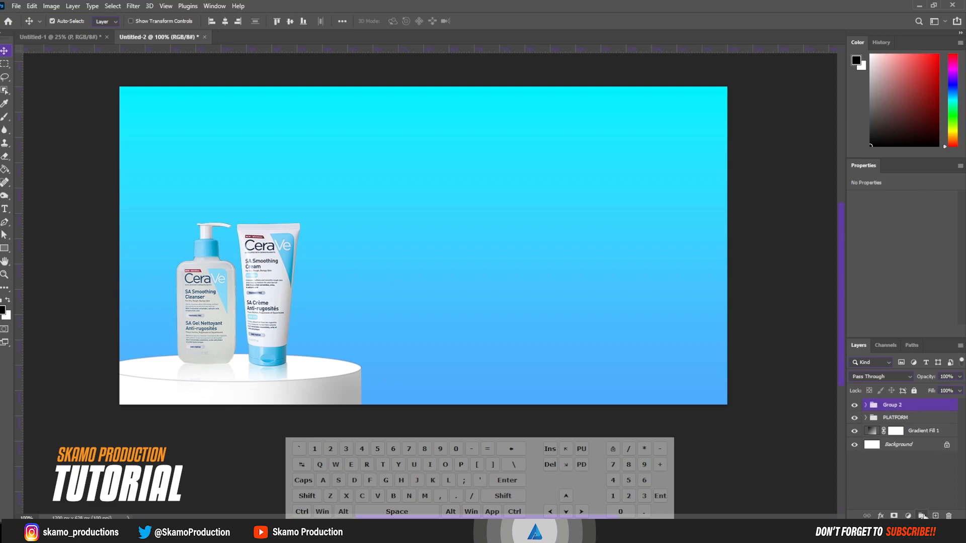
{"action": "key", "text": "shift"}
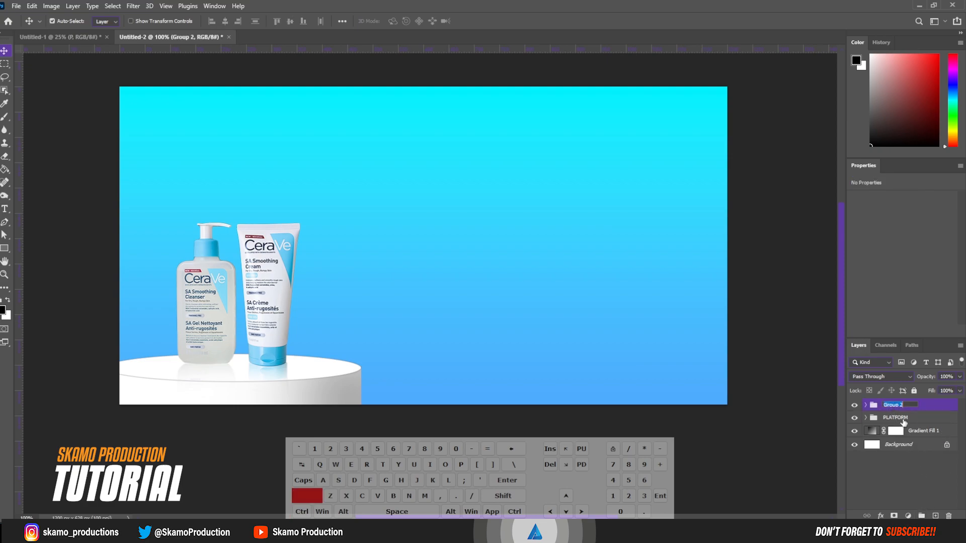
{"action": "type", "text": "PRO"}
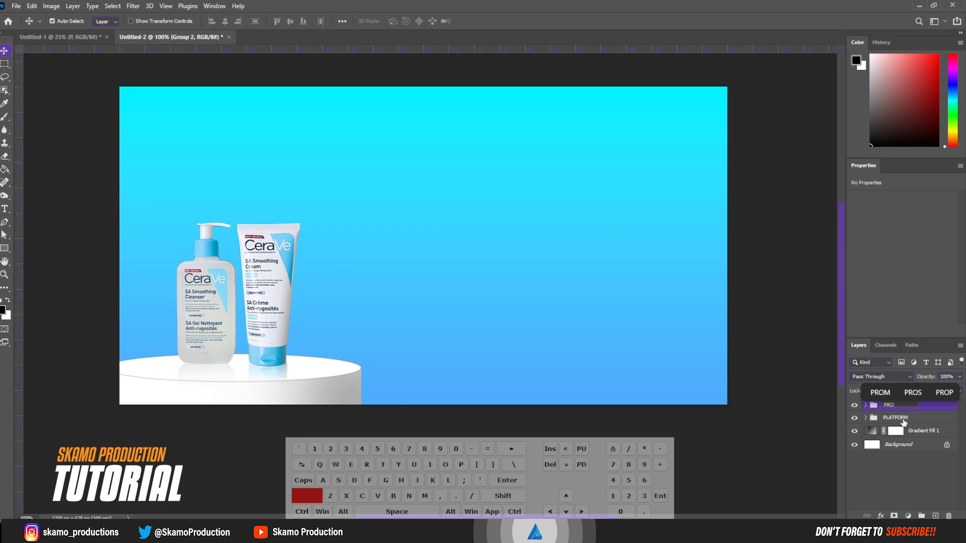
{"action": "type", "text": "DUC"}
{"action": "key", "text": "BackSpace"}
{"action": "type", "text": "T"}
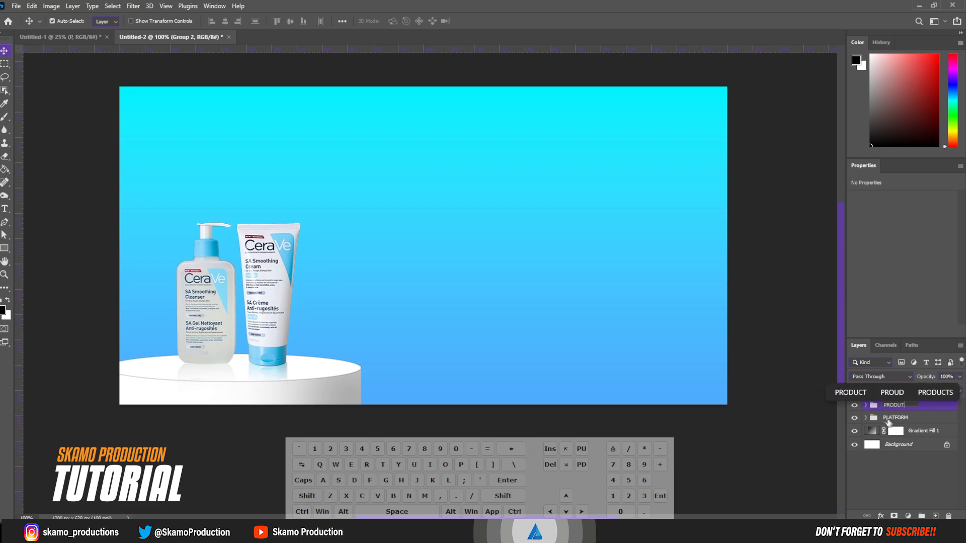
{"action": "left_click", "coordinate": [863, 394]}
{"action": "key", "text": "Return"}
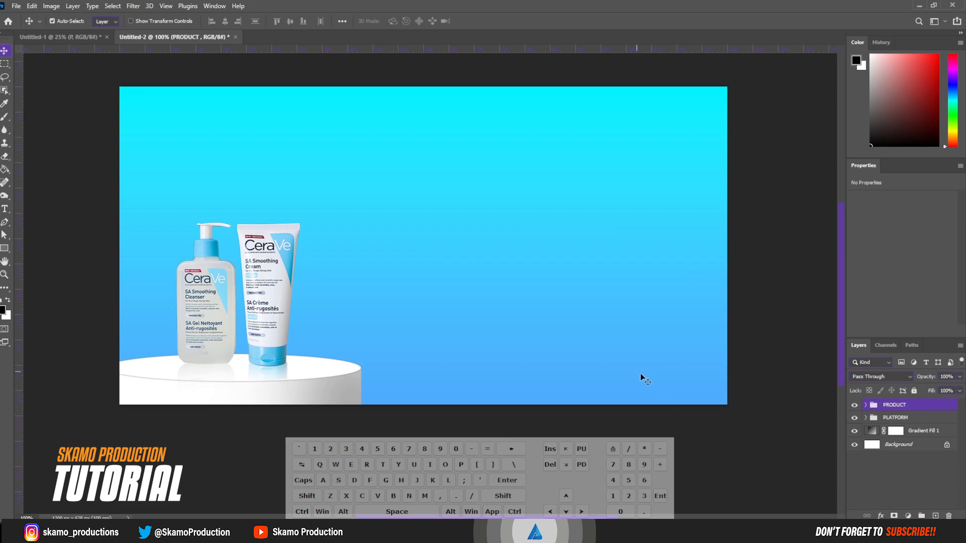
- Bring the woman's image from Untitled-1 into the banner and place it along the right edge at X 755 px, Y 29 px
{"action": "left_click", "coordinate": [30, 37]}
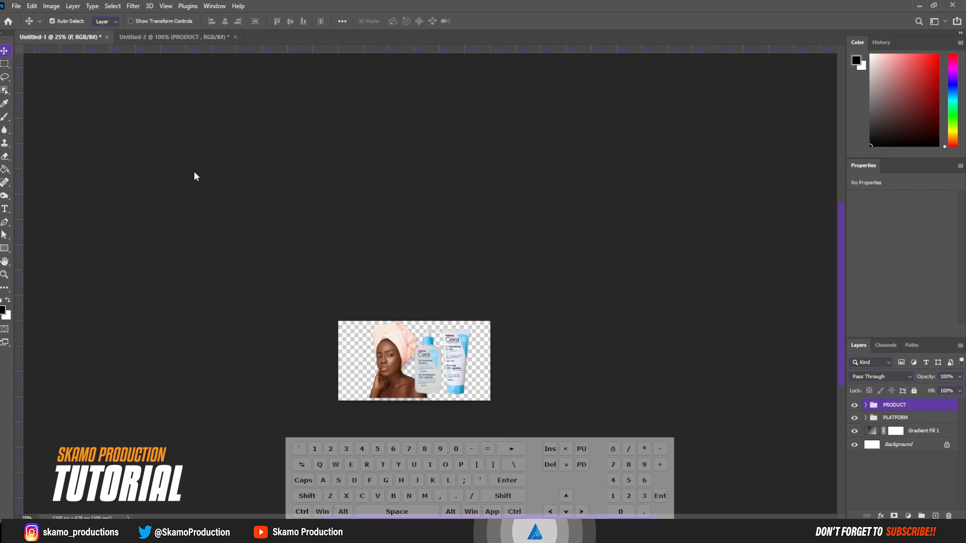
{"action": "left_click_drag", "start_coordinate": [395, 368], "coordinate": [608, 264]}
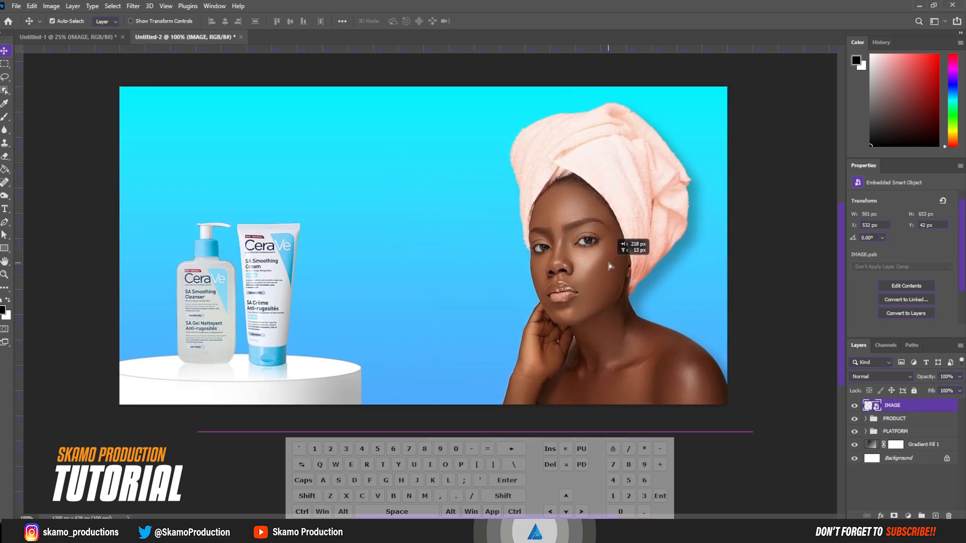
{"action": "key", "text": "Right"}
{"action": "key", "text": "Right"}
{"action": "key", "text": "Right"}
{"action": "key", "text": "Right"}
{"action": "key", "text": "Right"}
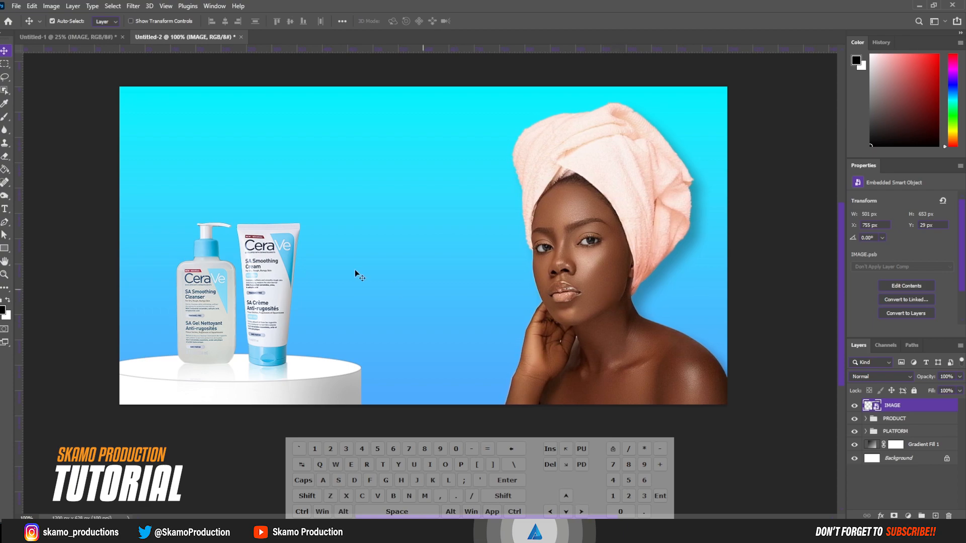
{"action": "left_click", "coordinate": [37, 181]}
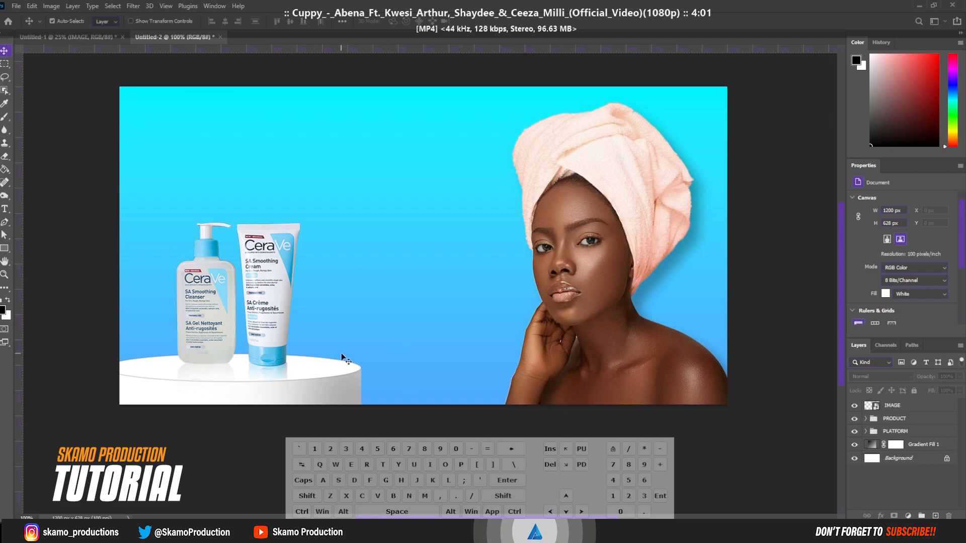
- Draw a rectangle about 240 by 59 px above the products and fill it with white
{"action": "left_click", "coordinate": [5, 249]}
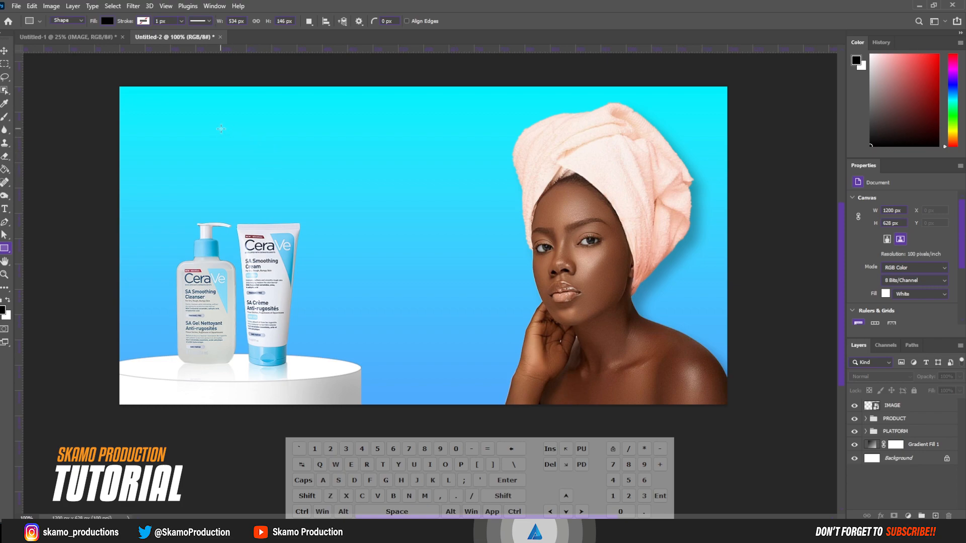
{"action": "left_click_drag", "start_coordinate": [221, 129], "coordinate": [342, 159]}
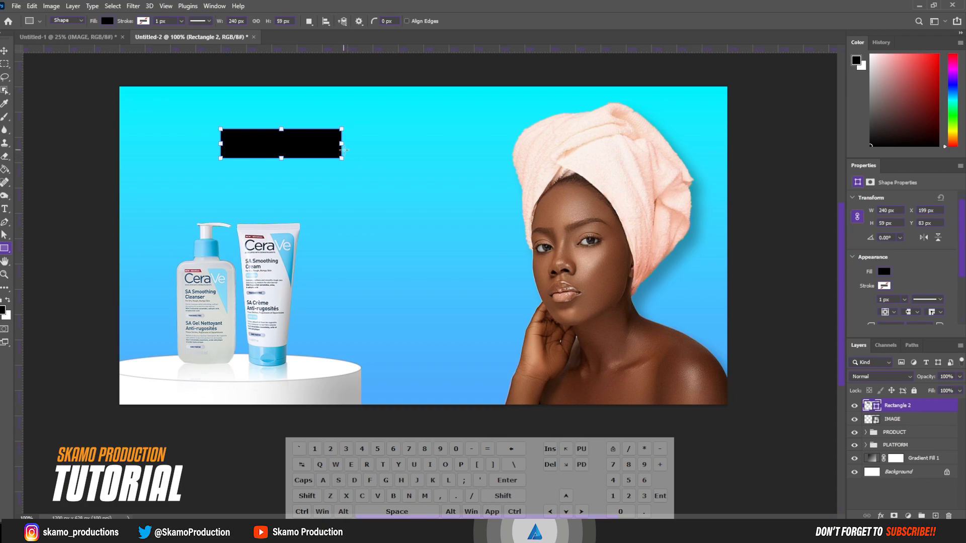
{"action": "left_click", "coordinate": [107, 21]}
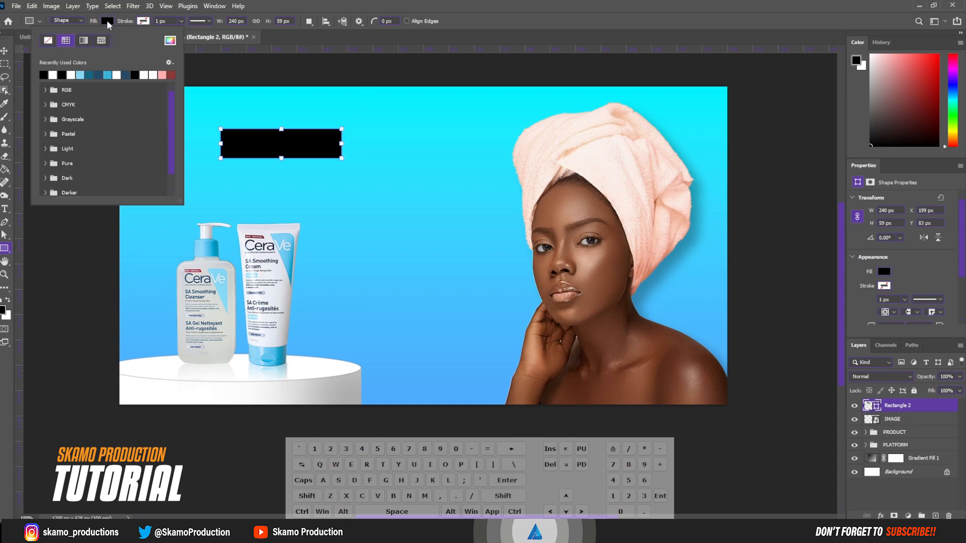
{"action": "left_click", "coordinate": [53, 74]}
{"action": "left_click", "coordinate": [276, 6]}
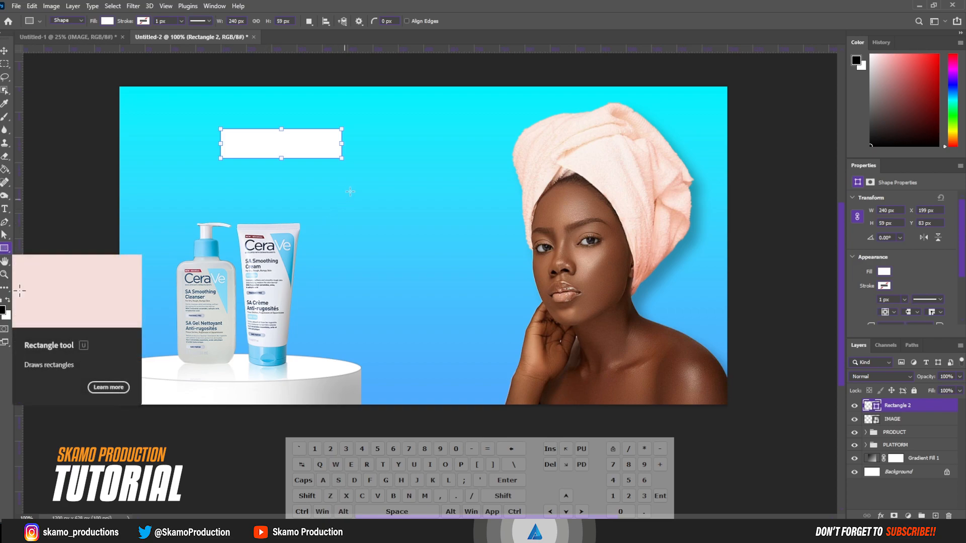
- Round all four corners of the white rectangle to 17 px and move it up and left, above the bottle and tube
{"action": "left_click", "coordinate": [5, 206]}
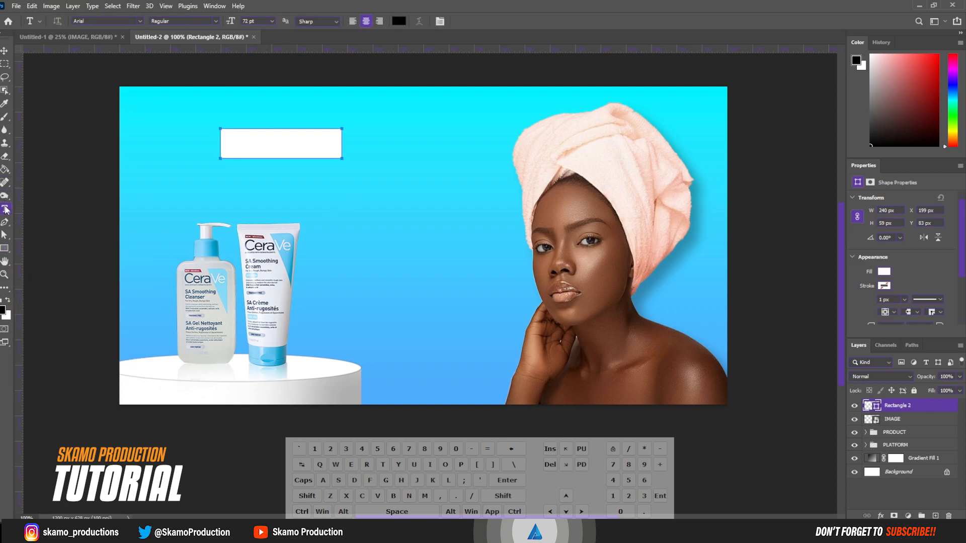
{"action": "left_click", "coordinate": [4, 222]}
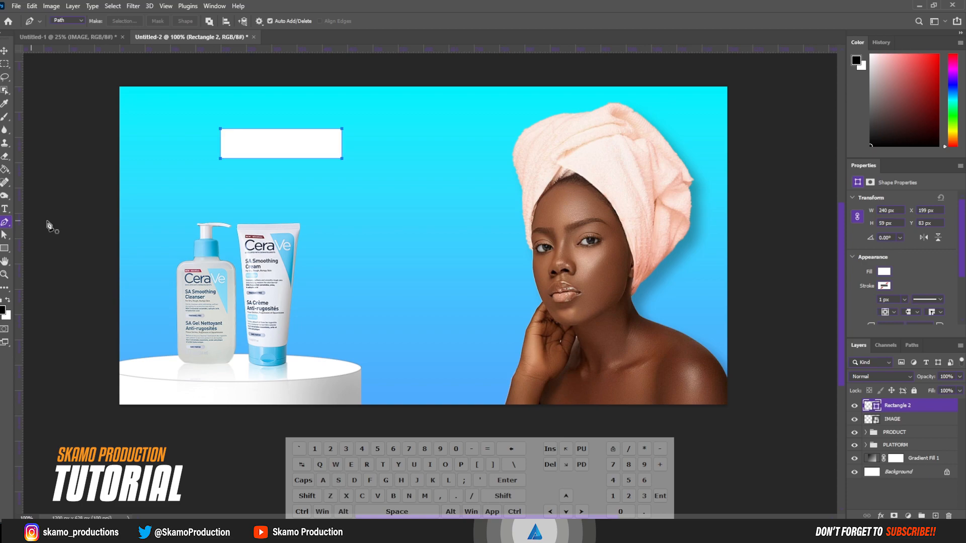
{"action": "left_click", "coordinate": [5, 249]}
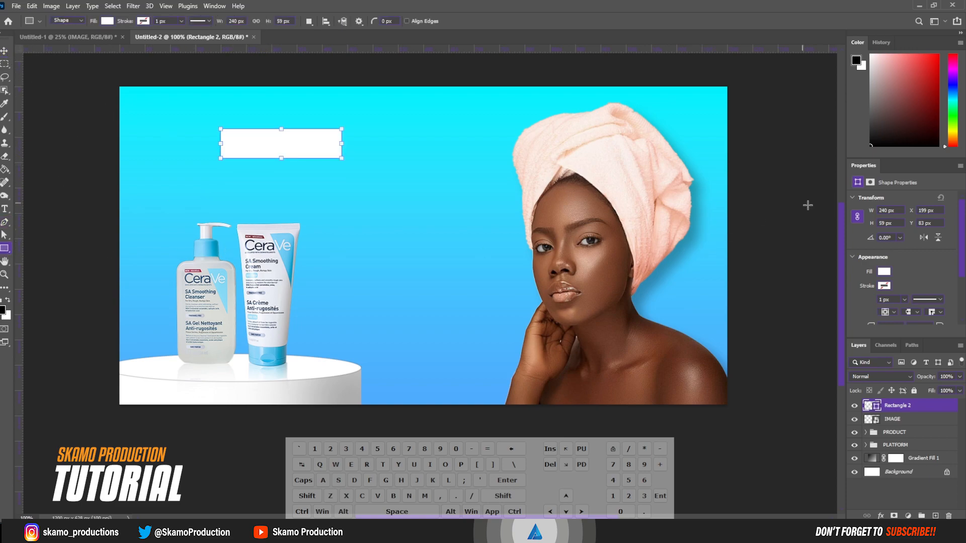
{"action": "scroll", "coordinate": [903, 251], "scroll_direction": "down", "scroll_amount": 2}
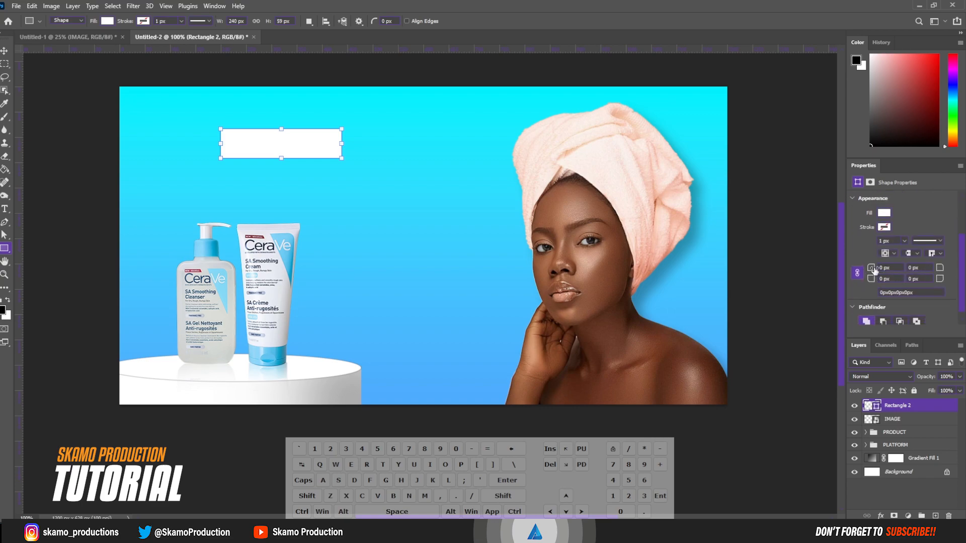
{"action": "left_click_drag", "start_coordinate": [875, 270], "coordinate": [870, 271]}
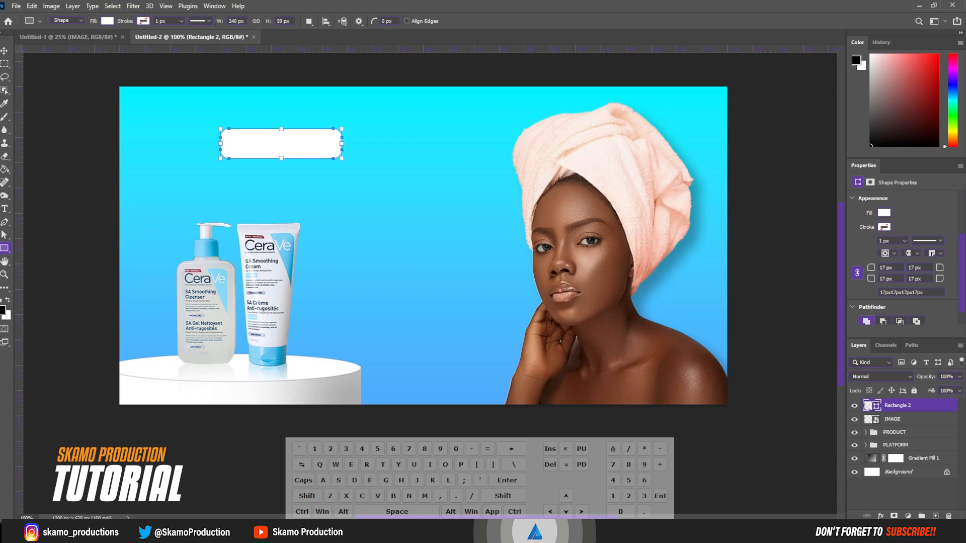
{"action": "left_click", "coordinate": [4, 51]}
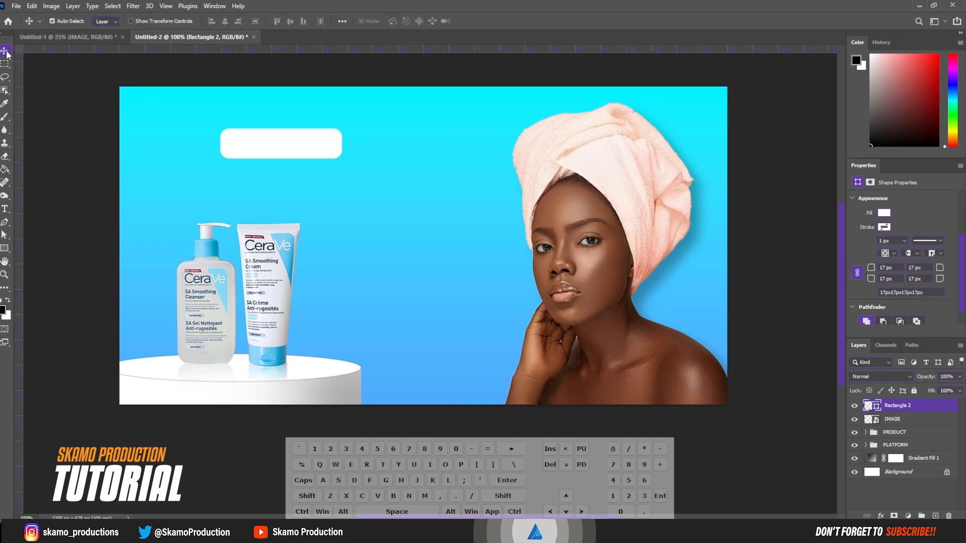
{"action": "left_click_drag", "start_coordinate": [276, 159], "coordinate": [228, 143]}
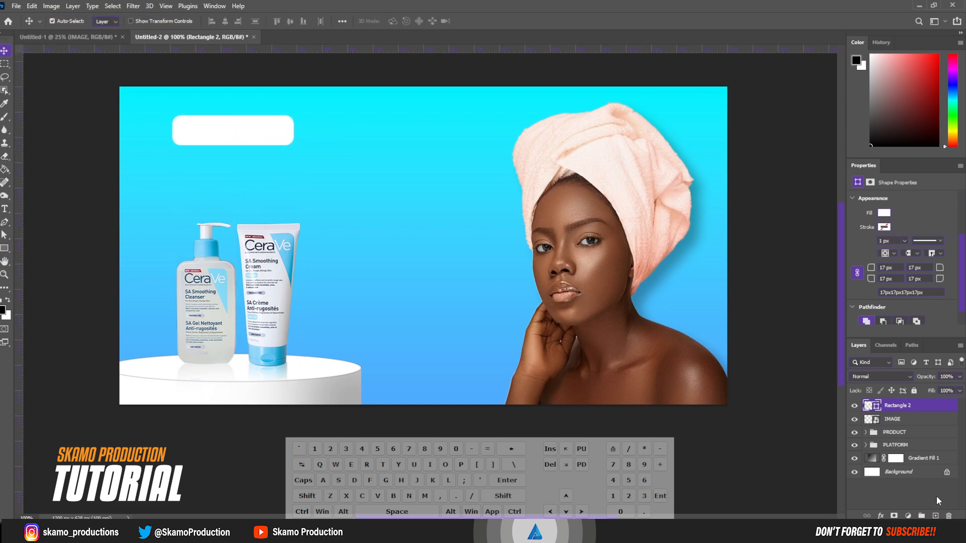
- On a new layer, draw a closed pen path about 104 by 160 px from the rounded rectangle's top edge around its right end and down
{"action": "left_click", "coordinate": [936, 516]}
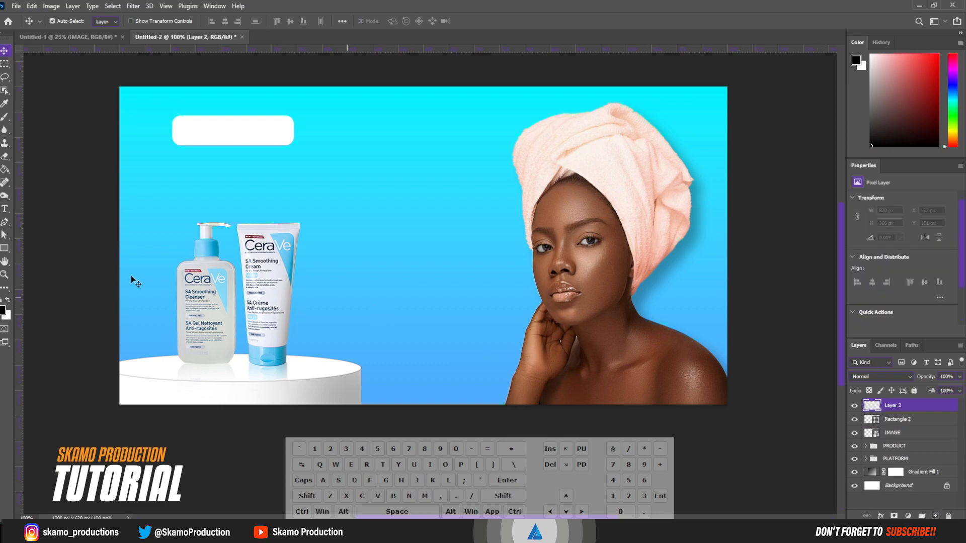
{"action": "left_click", "coordinate": [4, 222]}
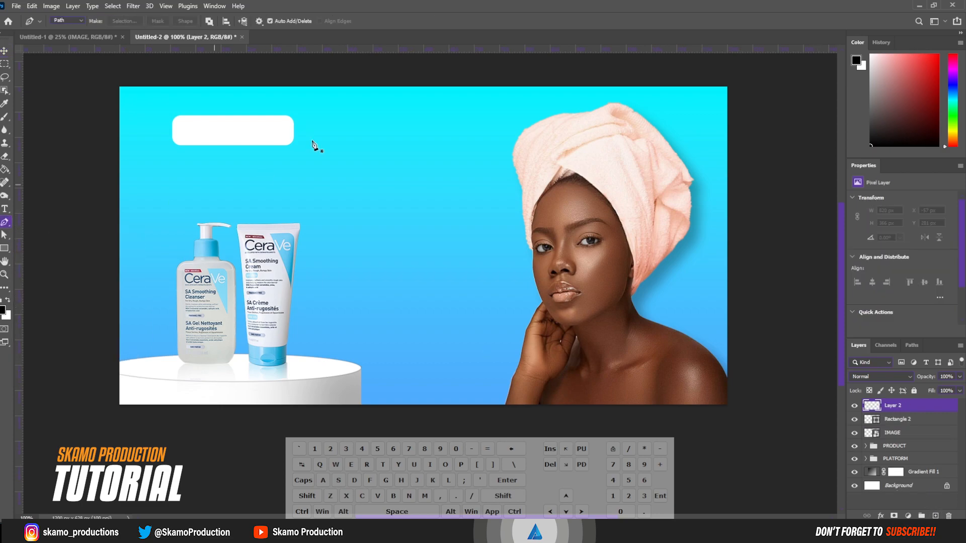
{"action": "left_click", "coordinate": [241, 116]}
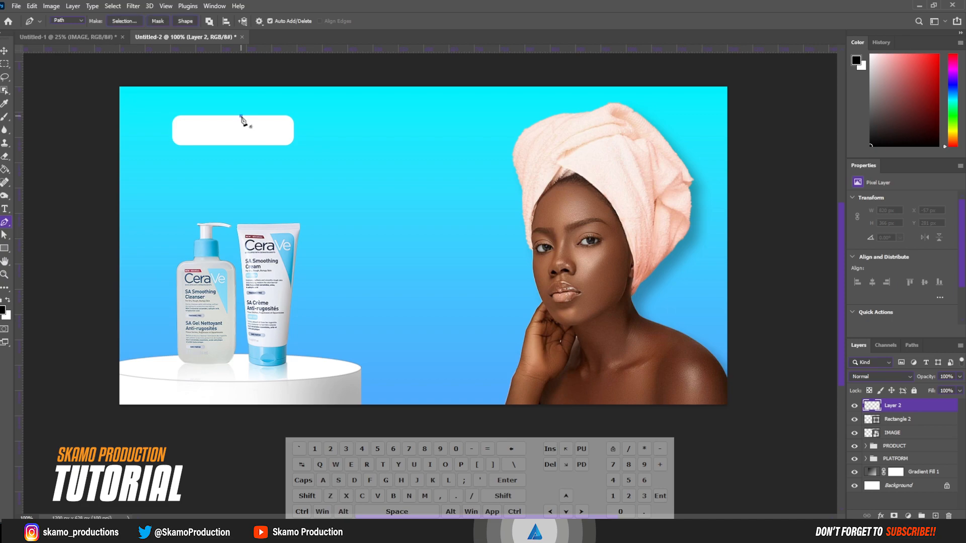
{"action": "left_click", "coordinate": [285, 116]}
{"action": "left_click", "coordinate": [294, 141]}
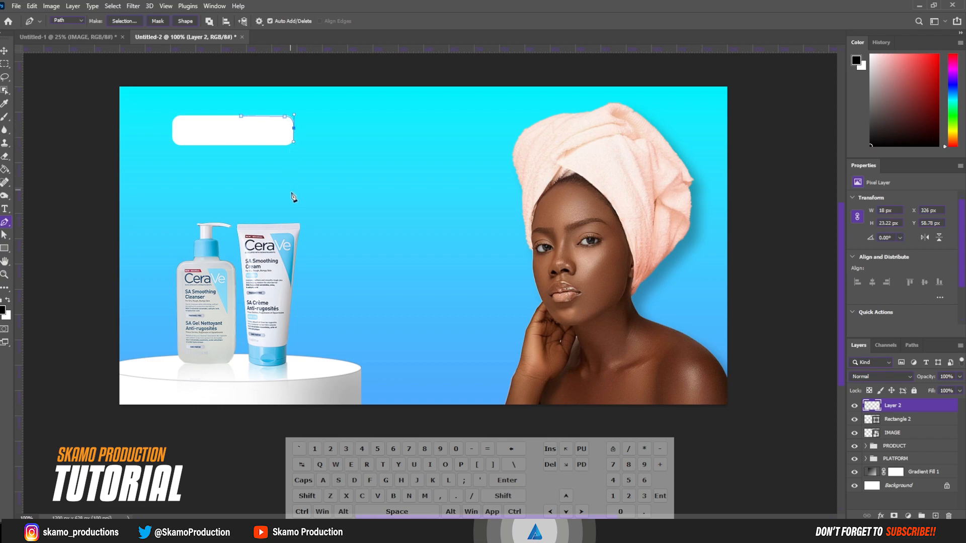
{"action": "left_click", "coordinate": [292, 198]}
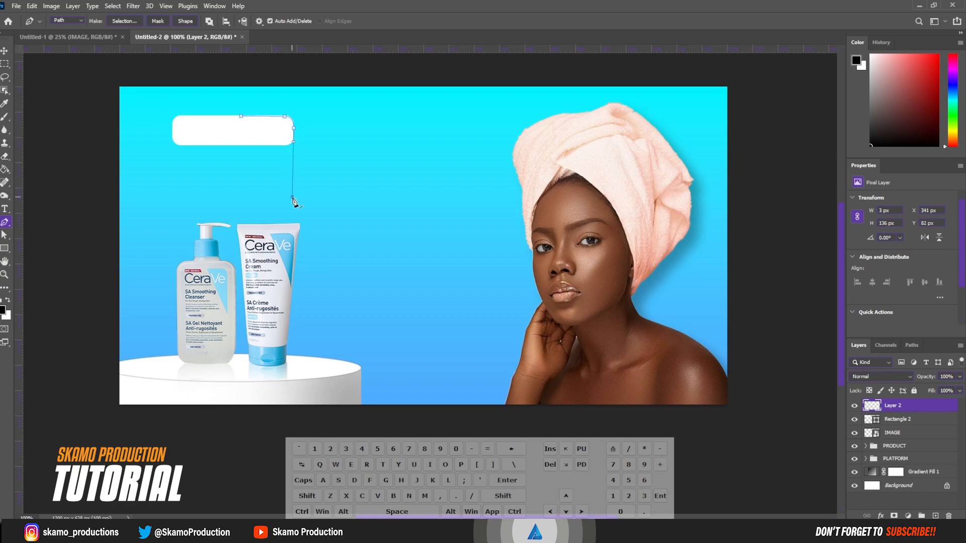
{"action": "left_click", "coordinate": [241, 118]}
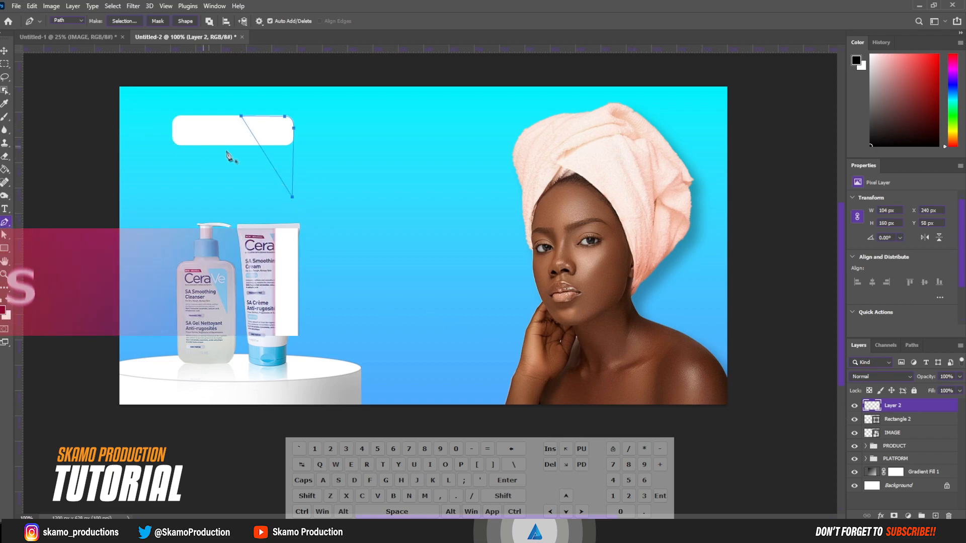
- Convert the closed path to a selection and fill it with the light blue sampled from the CeraVe tube's label
{"action": "right_click", "coordinate": [260, 145]}
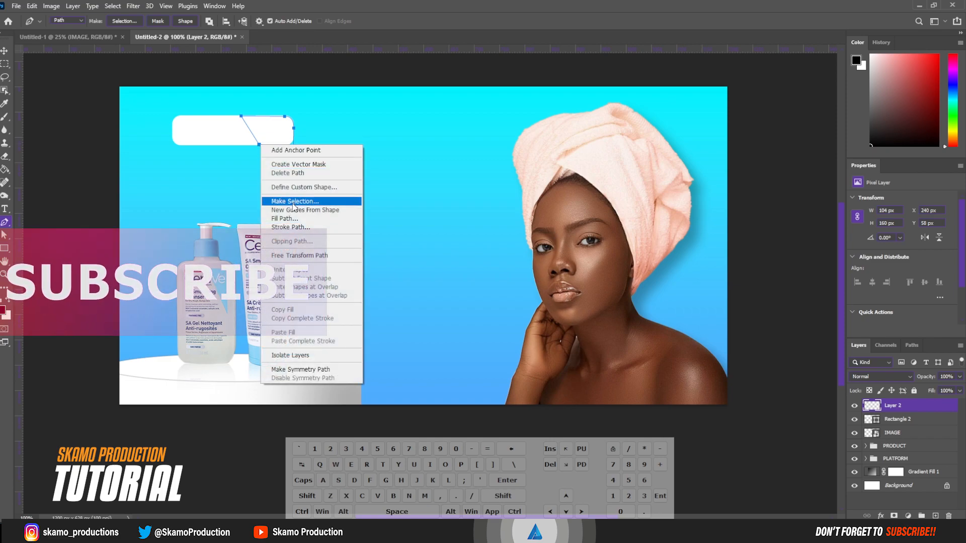
{"action": "left_click", "coordinate": [295, 201]}
{"action": "left_click", "coordinate": [529, 144]}
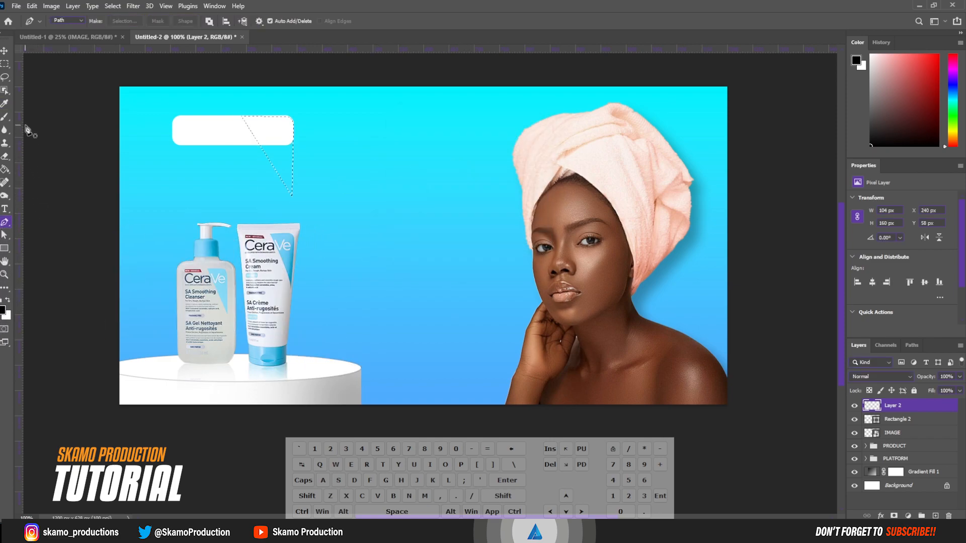
{"action": "left_click", "coordinate": [4, 103]}
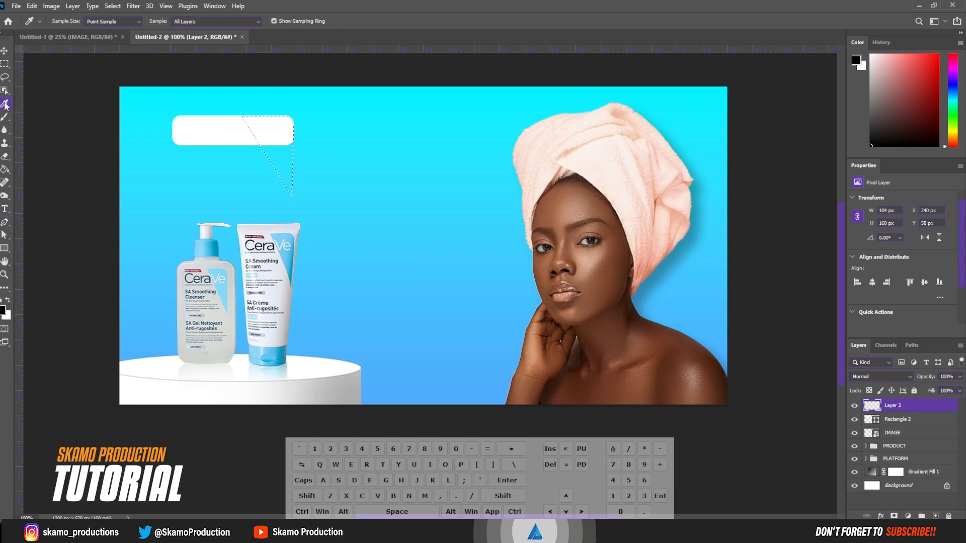
{"action": "left_click", "coordinate": [226, 286]}
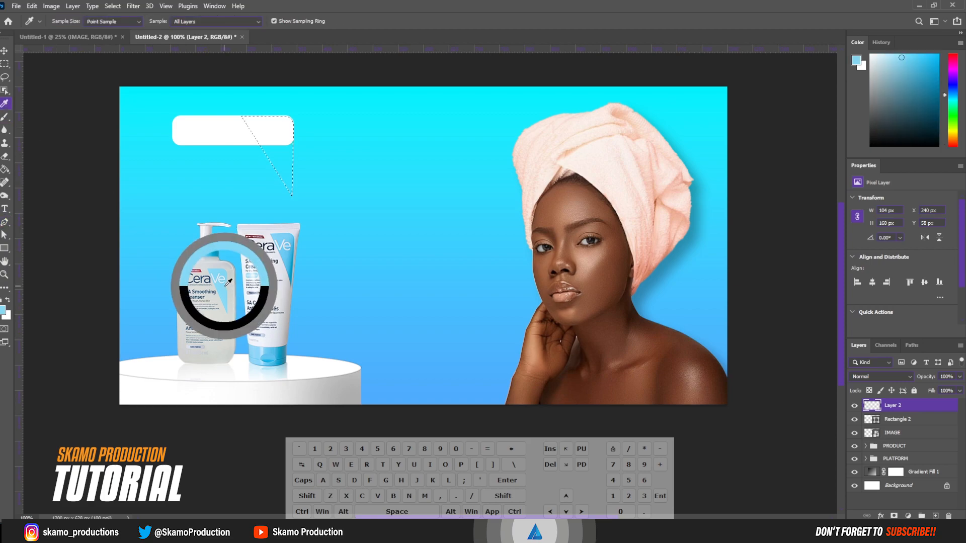
{"action": "mouse_move", "coordinate": [291, 258]}
{"action": "left_mouse_down"}
{"action": "mouse_move", "coordinate": [292, 239]}
{"action": "mouse_move", "coordinate": [291, 259]}
{"action": "left_mouse_up"}
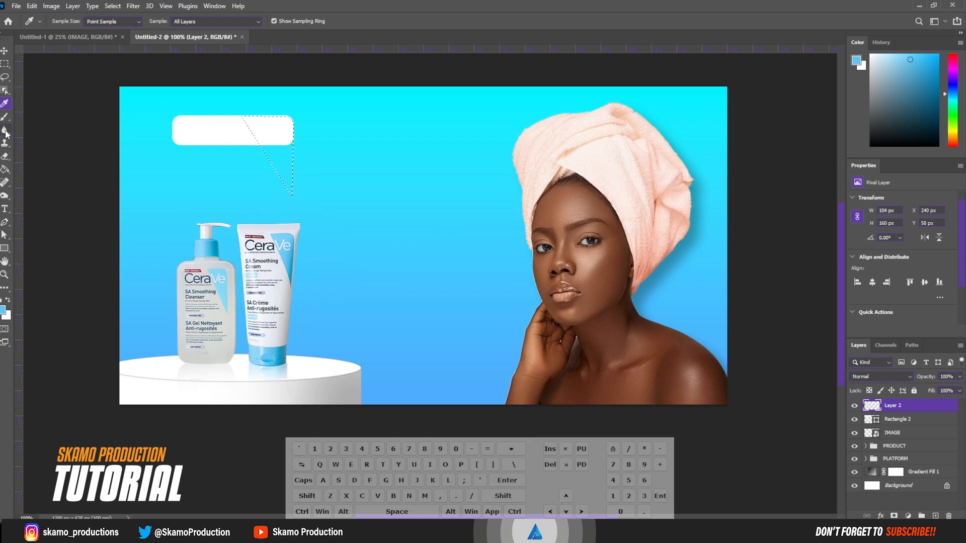
{"action": "left_click", "coordinate": [5, 170]}
{"action": "left_click", "coordinate": [283, 138]}
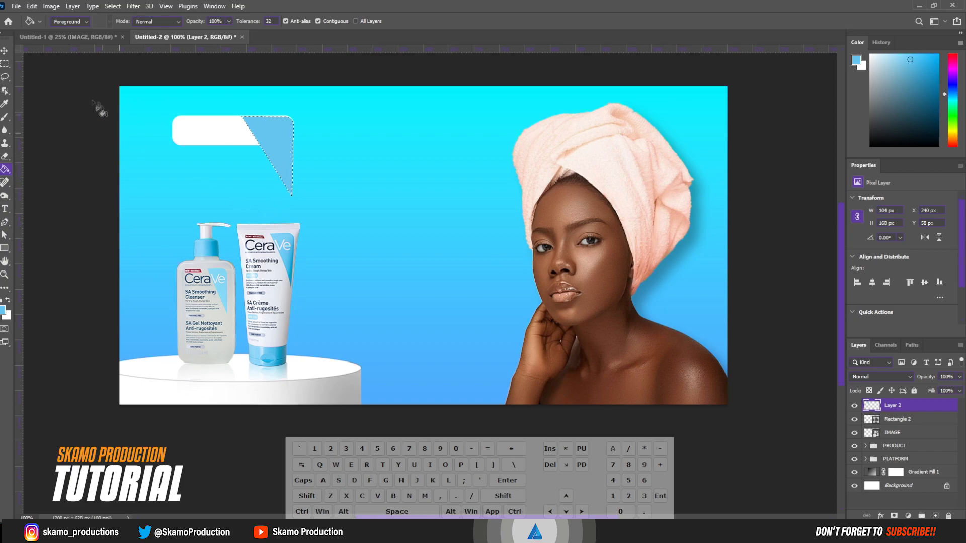
- Deselect the filled area and nudge the light blue shape slightly up and left to fit the rounded rectangle's end
{"action": "left_click", "coordinate": [4, 50]}
{"action": "key", "text": "ctrl"}
{"action": "key", "text": "ctrl+d"}
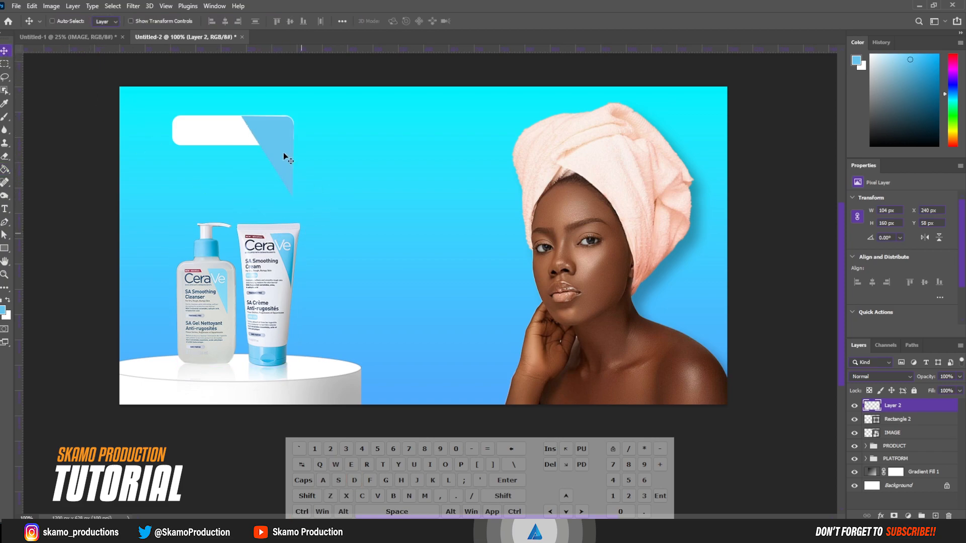
{"action": "key", "text": "Up"}
{"action": "key", "text": "Up"}
{"action": "key", "text": "Left"}
- Link and group the blue shape with the white rectangle, and scale the group down to about 208 px wide
{"action": "left_click", "coordinate": [925, 422], "text": "ctrl"}
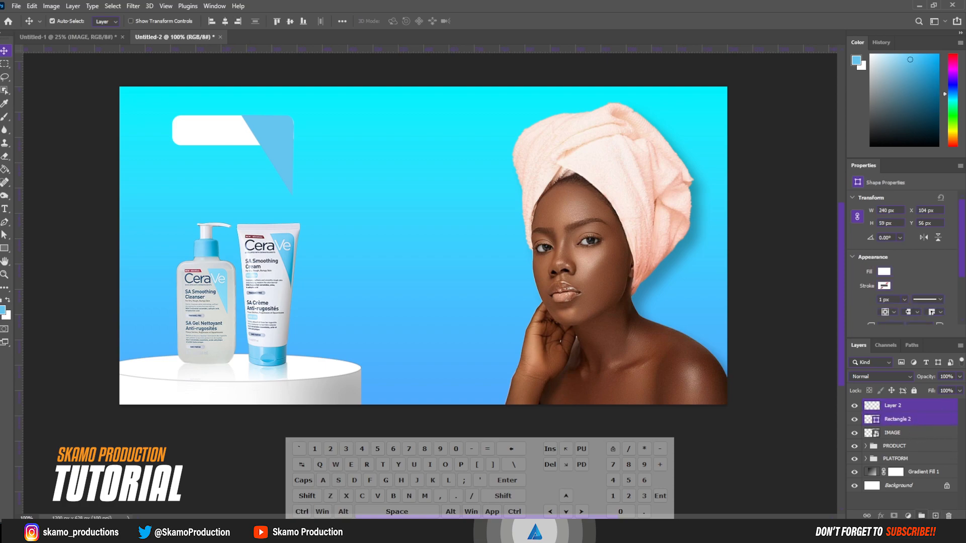
{"action": "left_click", "coordinate": [866, 516]}
{"action": "left_click", "coordinate": [922, 515]}
{"action": "key", "text": "ctrl+t"}
{"action": "left_click_drag", "start_coordinate": [292, 159], "coordinate": [253, 122]}
{"action": "left_click", "coordinate": [496, 22]}
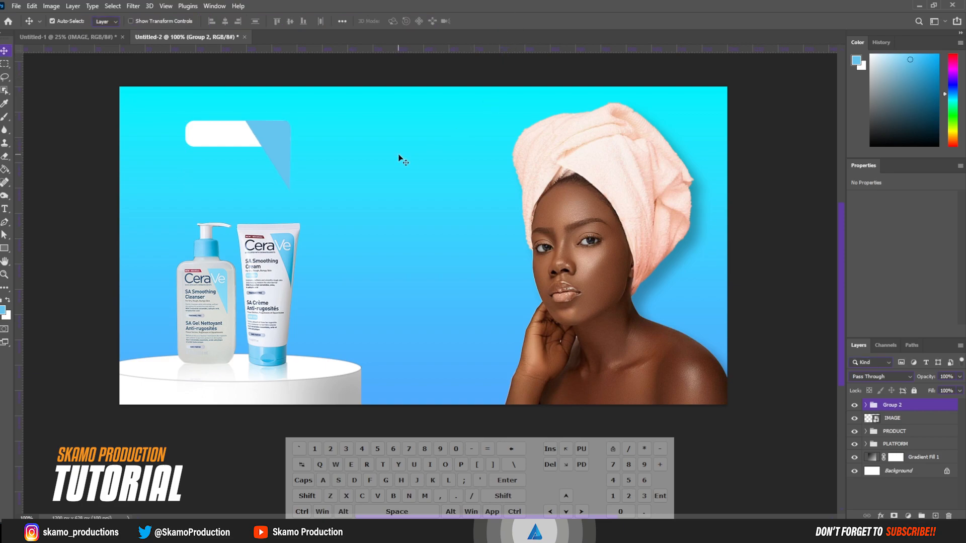
- Add the text "Cera" above and beside the products and set its colour to dark blue #135f7f
{"action": "left_click", "coordinate": [5, 209]}
{"action": "left_click", "coordinate": [340, 219]}
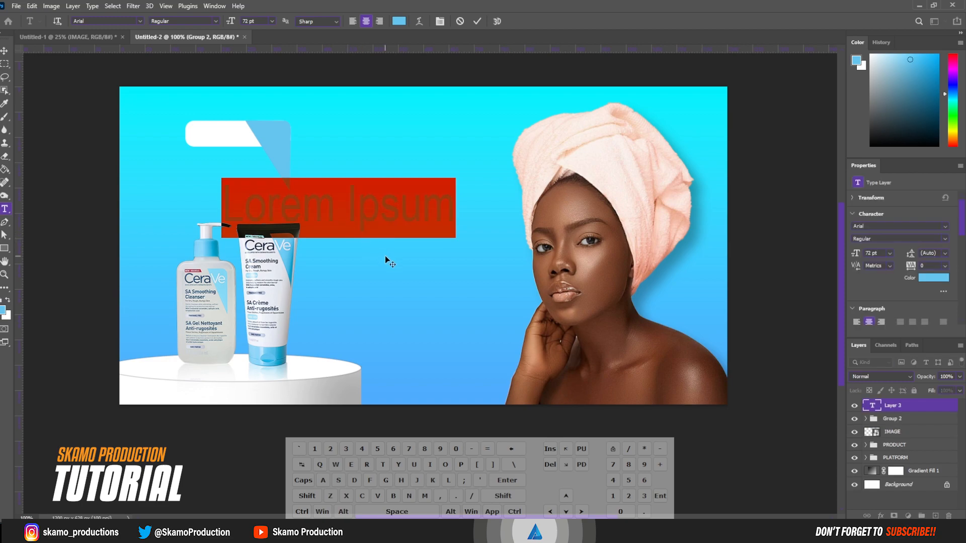
{"action": "key", "text": "shift"}
{"action": "type", "text": "Cera"}
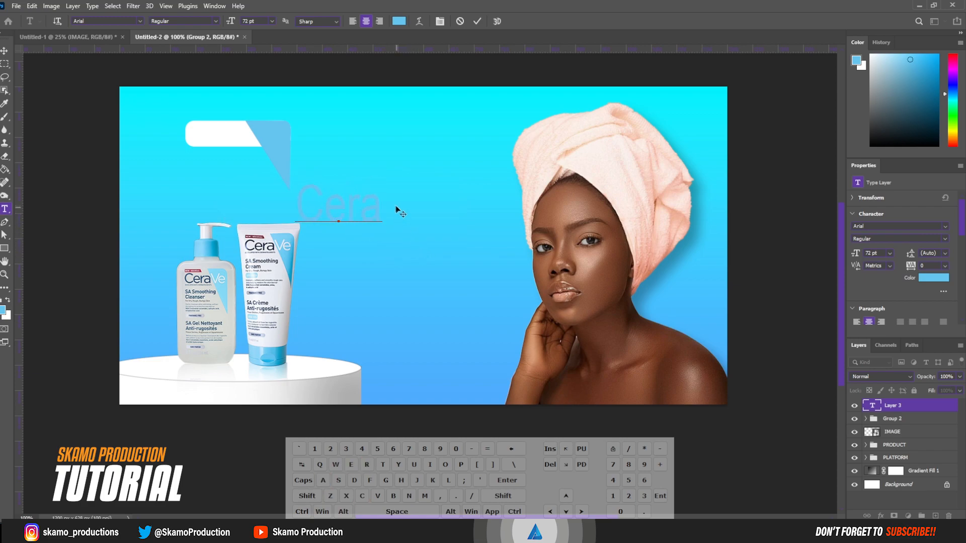
{"action": "left_click_drag", "start_coordinate": [383, 205], "coordinate": [270, 203]}
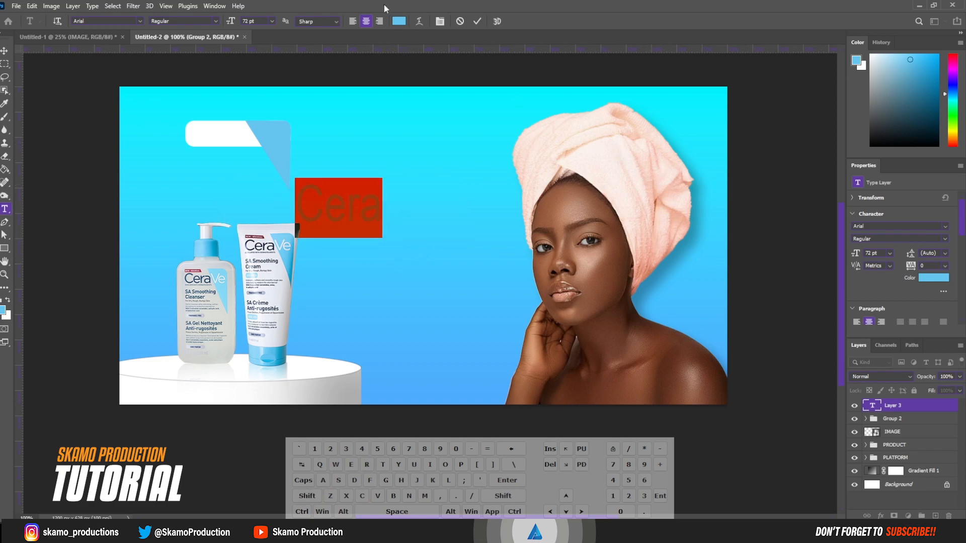
{"action": "left_click", "coordinate": [399, 21]}
{"action": "left_click_drag", "start_coordinate": [693, 368], "coordinate": [721, 377]}
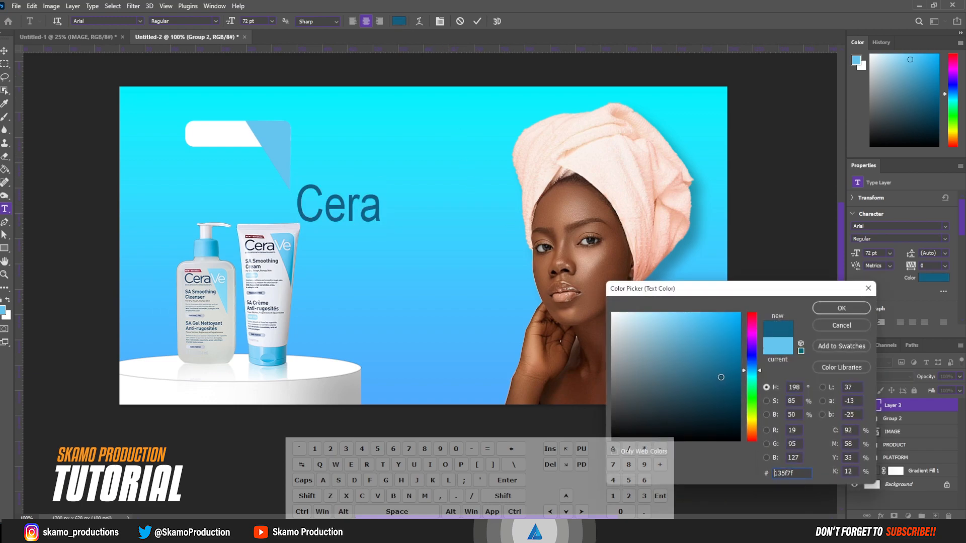
{"action": "left_click", "coordinate": [840, 309]}
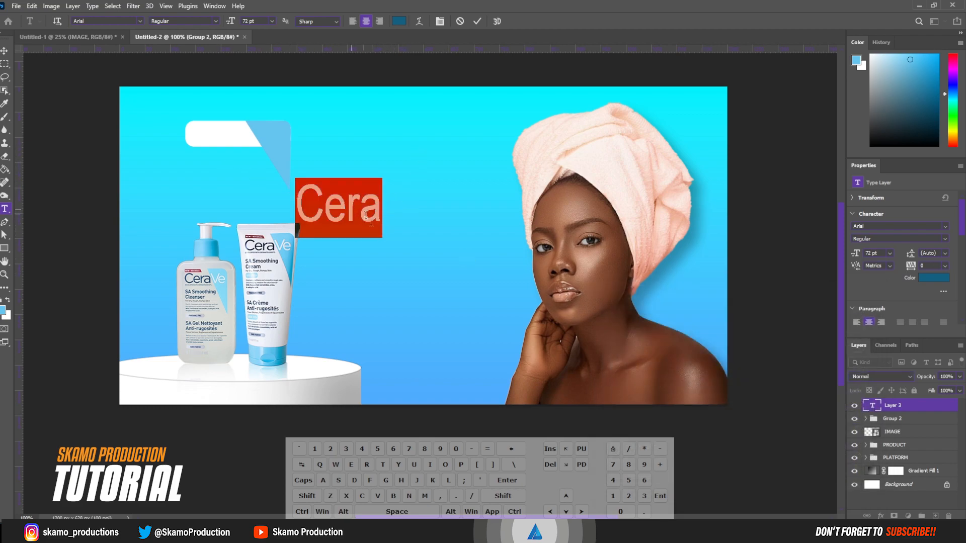
- Move the "Cera" text onto the white label and set its font size to 36 pt
{"action": "left_click_drag", "start_coordinate": [370, 252], "coordinate": [260, 180]}
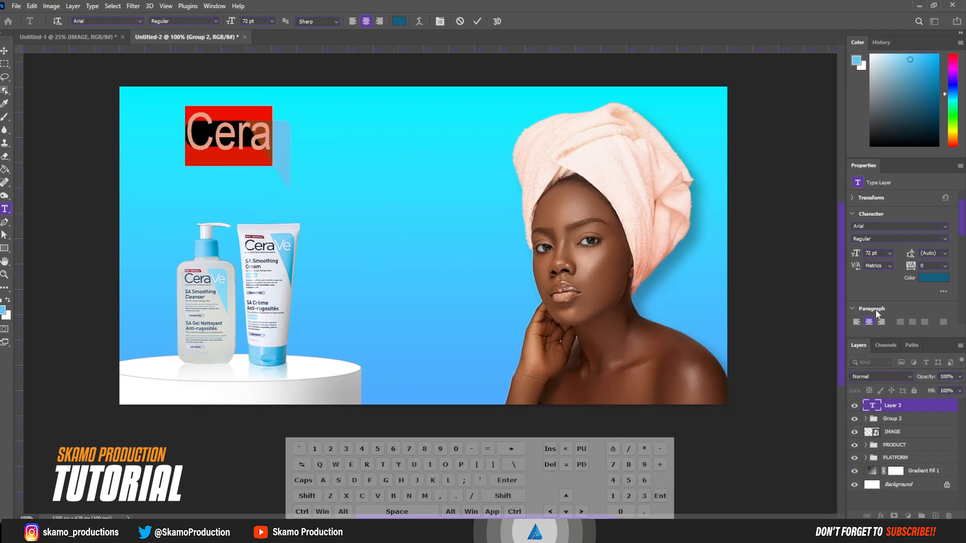
{"action": "left_click", "coordinate": [889, 254]}
{"action": "left_click", "coordinate": [884, 335]}
{"action": "left_click", "coordinate": [890, 254]}
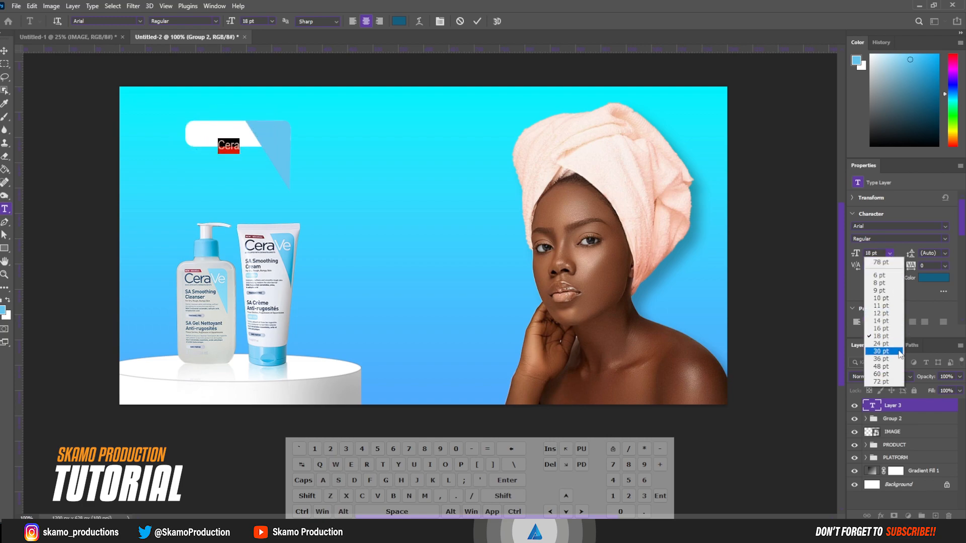
{"action": "left_click", "coordinate": [888, 365]}
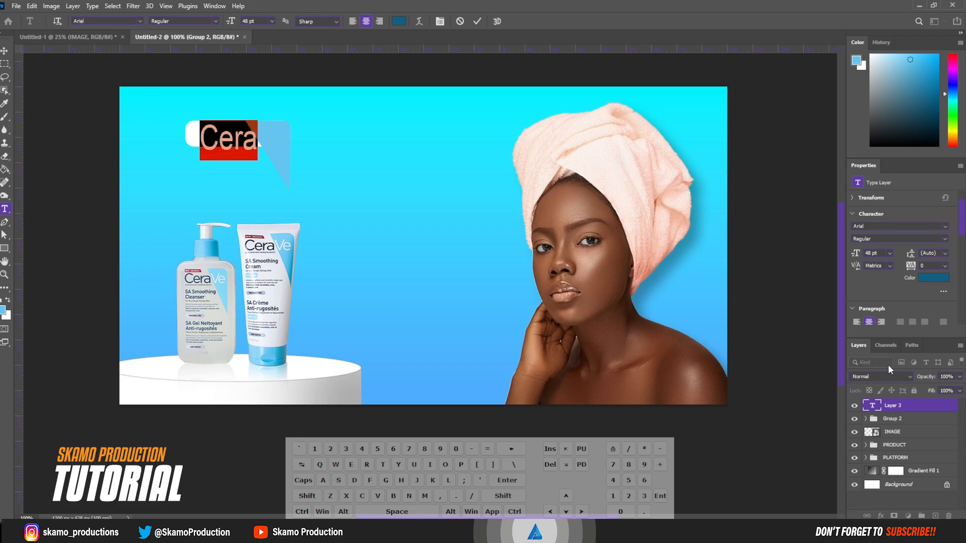
{"action": "left_click", "coordinate": [890, 253]}
{"action": "left_click", "coordinate": [889, 356]}
{"action": "left_click_drag", "start_coordinate": [233, 162], "coordinate": [226, 165]}
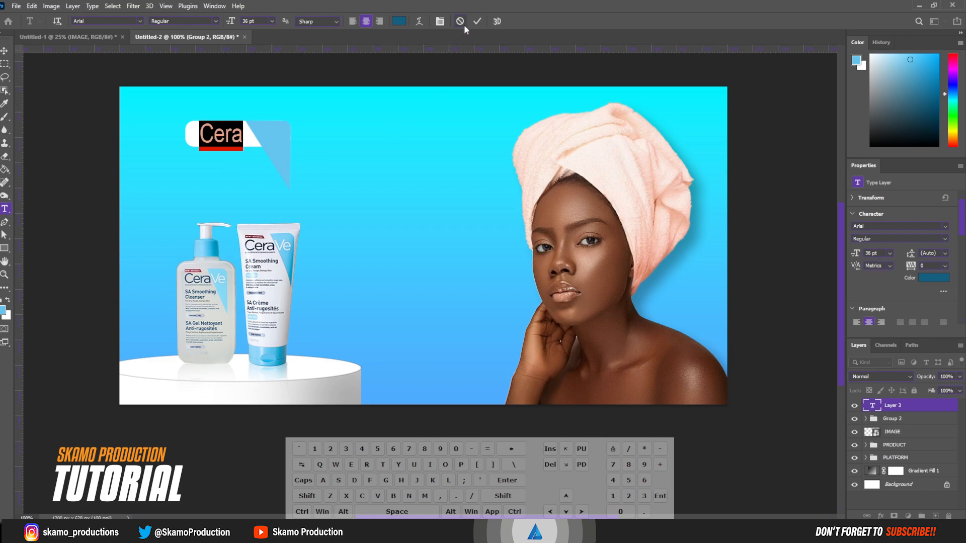
{"action": "left_click", "coordinate": [477, 21]}
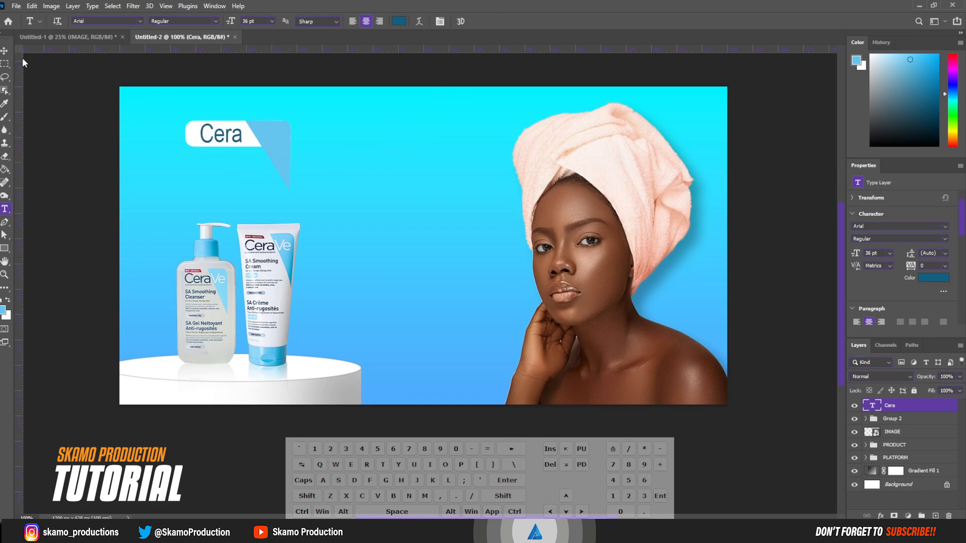
- Nudge the "Cera" text slightly to the right within the white label
{"action": "left_click", "coordinate": [5, 52]}
{"action": "key", "text": "Right"}
{"action": "key", "text": "Right"}
{"action": "key", "text": "Right"}
{"action": "key", "text": "Right"}
{"action": "key", "text": "Right"}
{"action": "key", "text": "Right"}
{"action": "key", "text": "Right"}
{"action": "key", "text": "Right"}
{"action": "key", "text": "Right"}
{"action": "key", "text": "Right"}
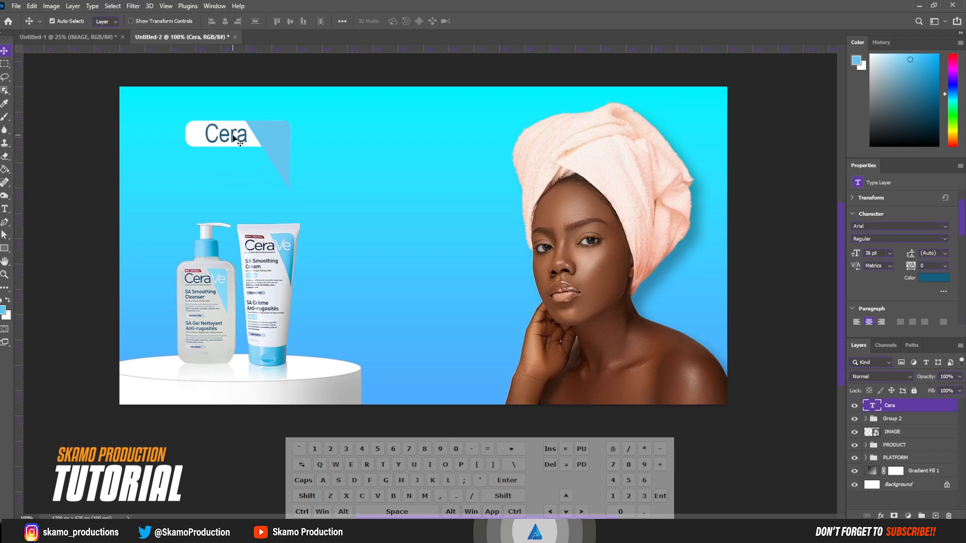
- Duplicate the "Cera" text below the label and change the copy's wording to "Ve"
{"action": "left_click_drag", "start_coordinate": [233, 136], "coordinate": [243, 183]}
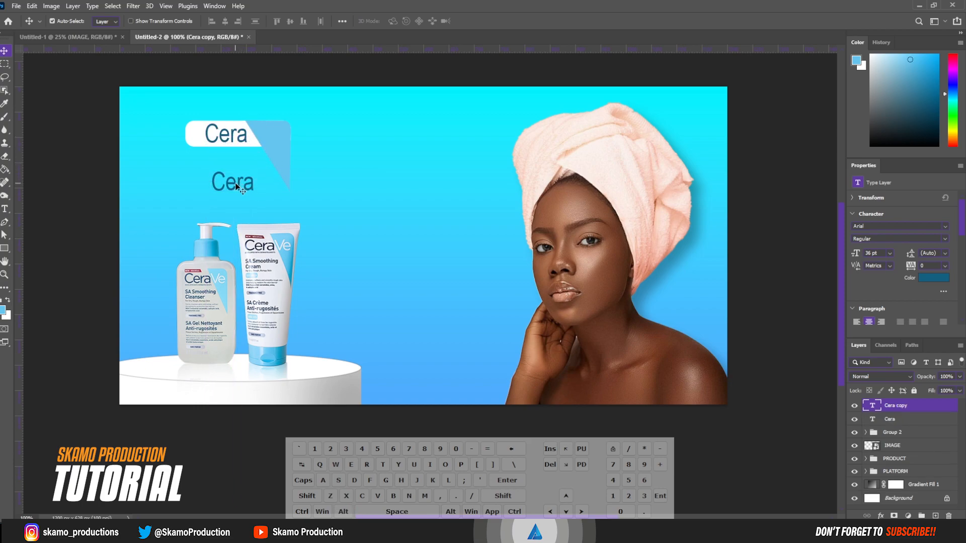
{"action": "double_click", "coordinate": [237, 182]}
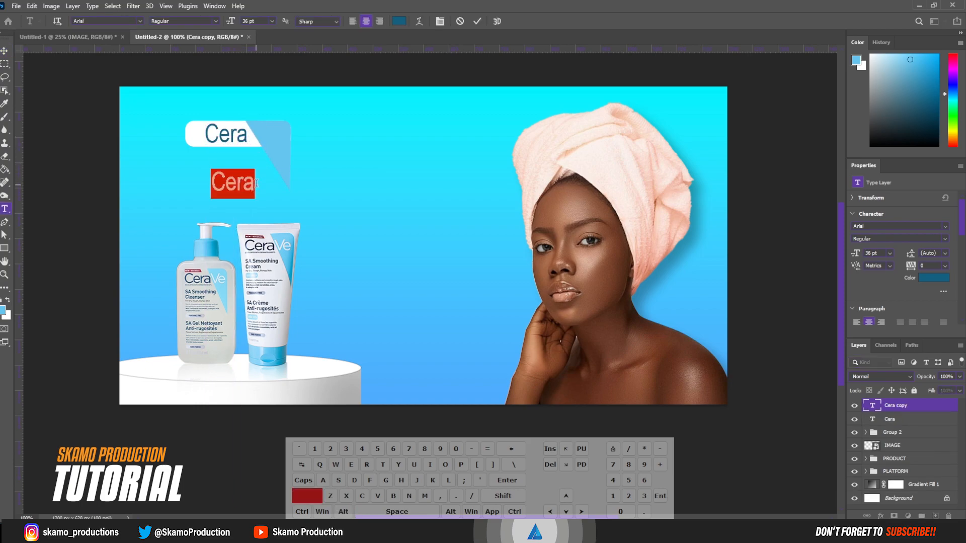
{"action": "type", "text": "Ve"}
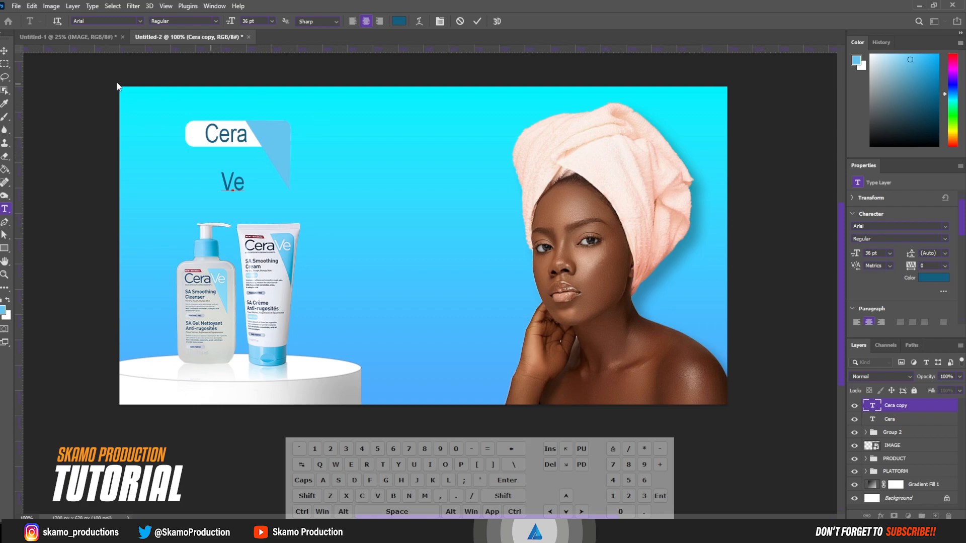
- Colour the "Ve" text white and move it onto the blue part of the label, beside "Cera"
{"action": "left_click_drag", "start_coordinate": [245, 188], "coordinate": [219, 187]}
{"action": "left_click", "coordinate": [400, 21]}
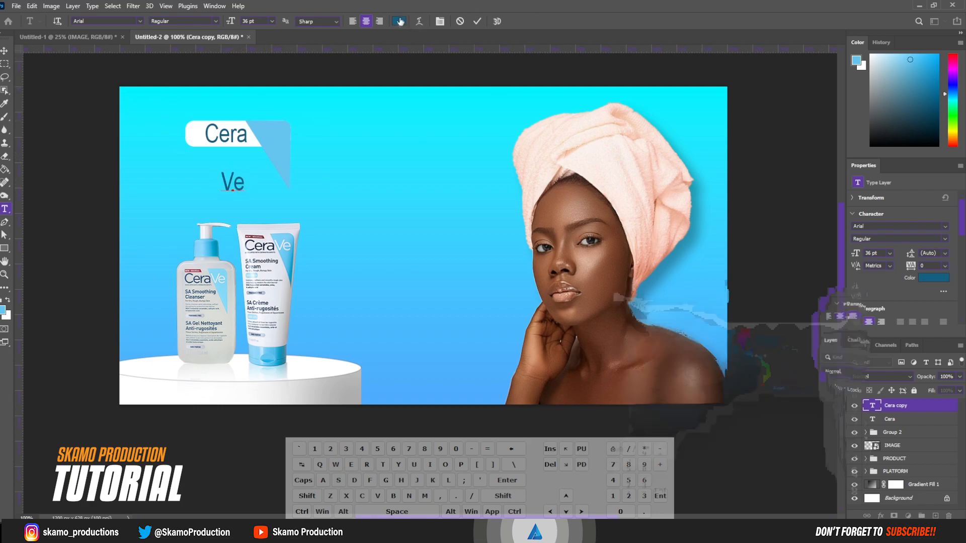
{"action": "left_click", "coordinate": [649, 344]}
{"action": "left_click", "coordinate": [841, 307]}
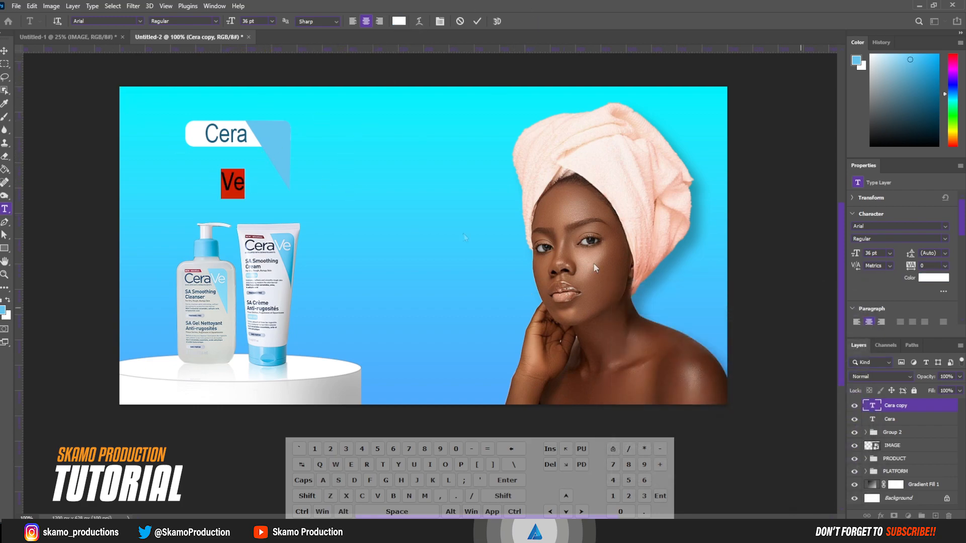
{"action": "left_click_drag", "start_coordinate": [246, 204], "coordinate": [280, 162]}
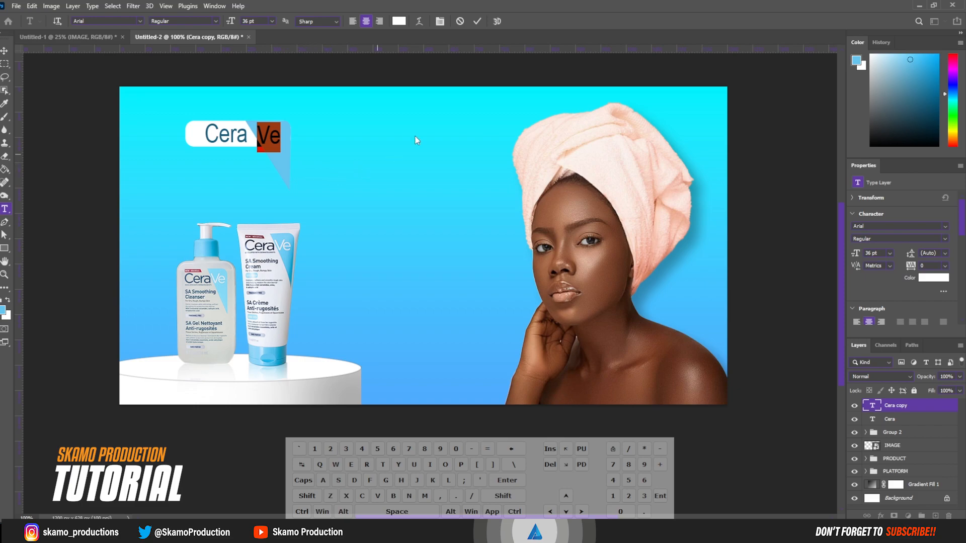
{"action": "left_click", "coordinate": [477, 22]}
{"action": "key", "text": "v"}
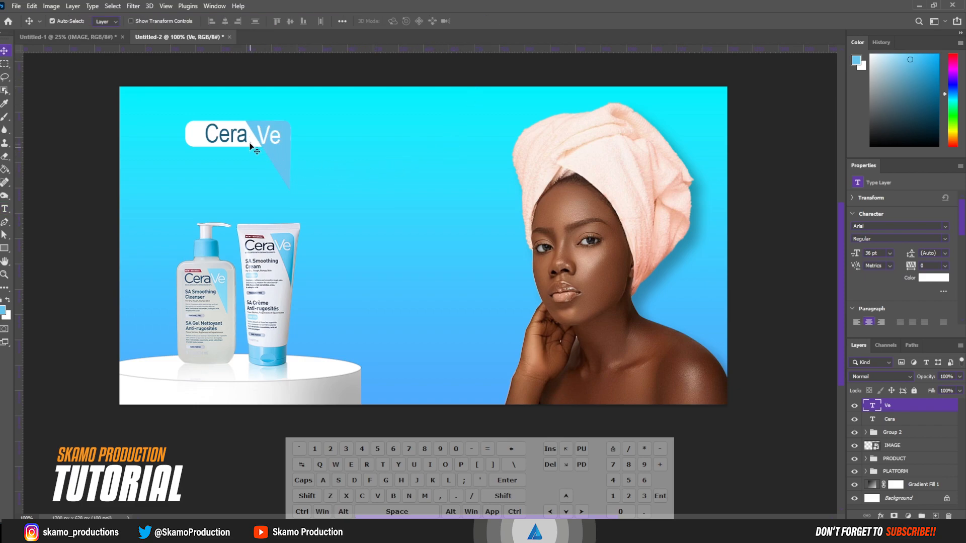
- Move the "Cera" text closer to "Ve" and fine-tune the gap between the two words
{"action": "left_click_drag", "start_coordinate": [248, 141], "coordinate": [255, 142]}
{"action": "key", "text": "Left"}
{"action": "key", "text": "Left"}
{"action": "key", "text": "Left"}
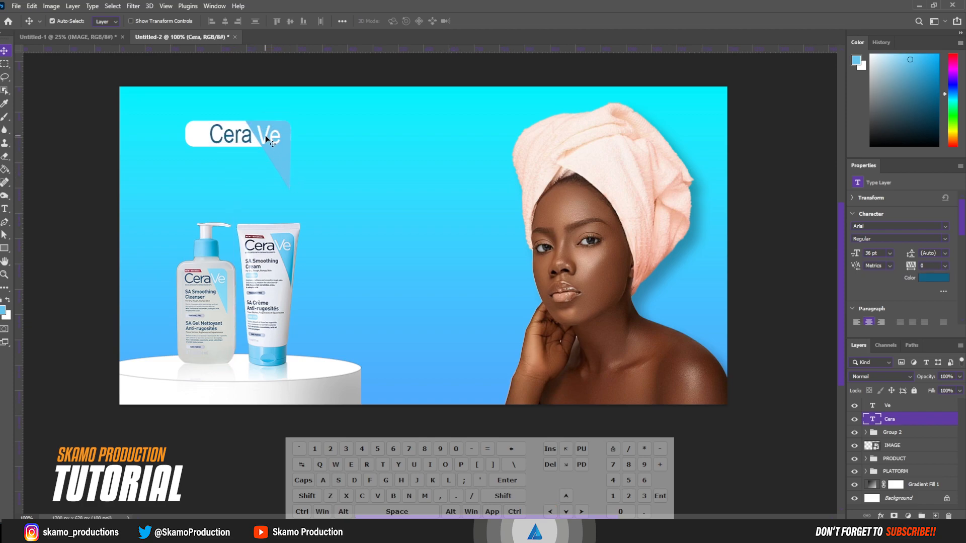
- Unlink the light blue shape's layer from the white rectangle and delete it
{"action": "left_click", "coordinate": [275, 157]}
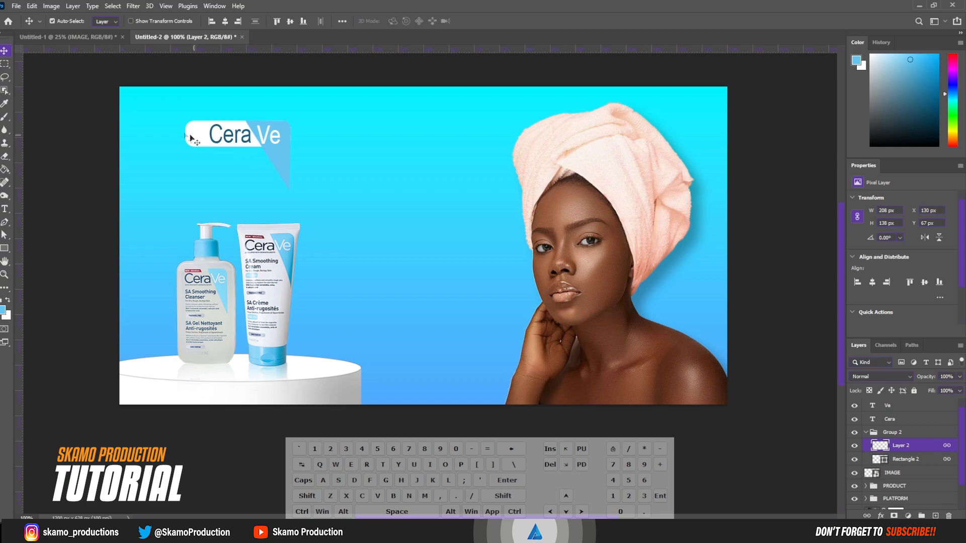
{"action": "double_click", "coordinate": [948, 450]}
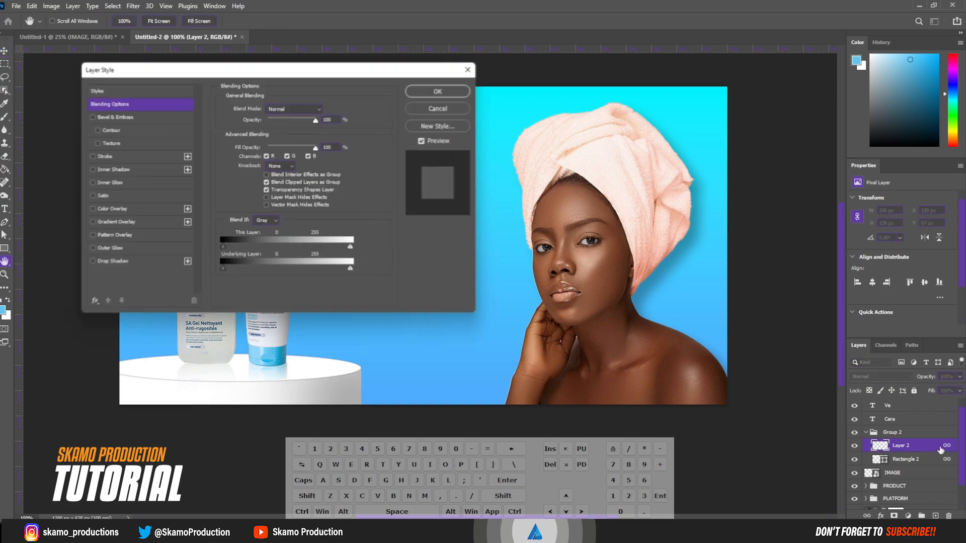
{"action": "left_click", "coordinate": [446, 112]}
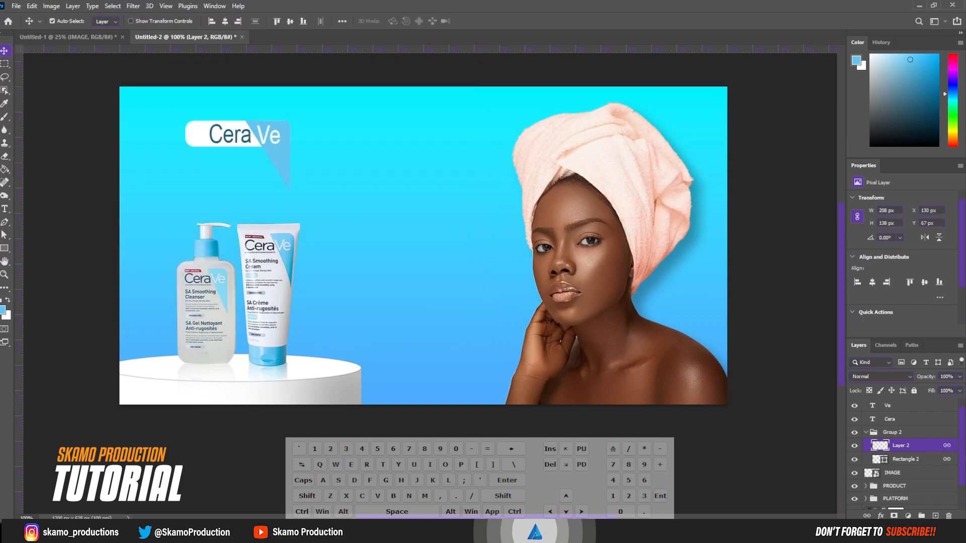
{"action": "right_click", "coordinate": [946, 449]}
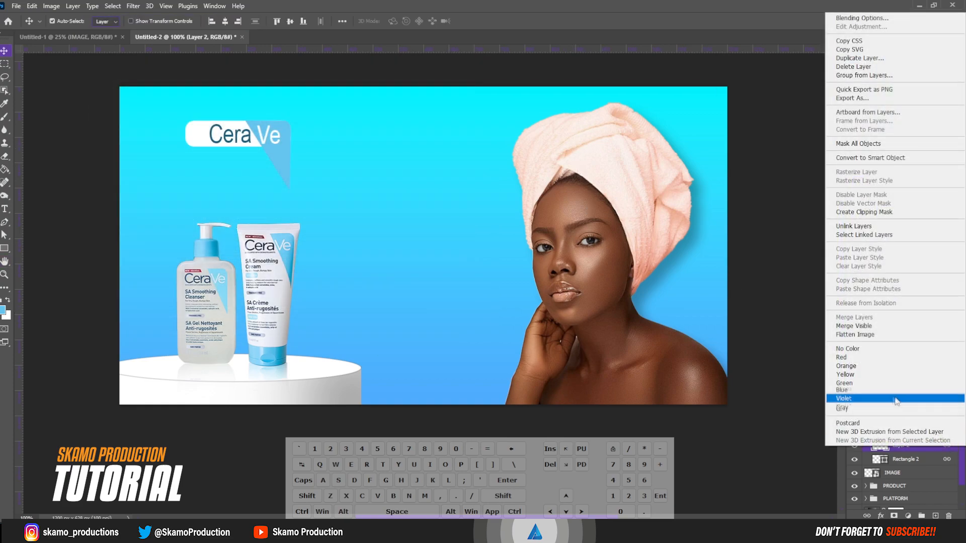
{"action": "left_click", "coordinate": [861, 227]}
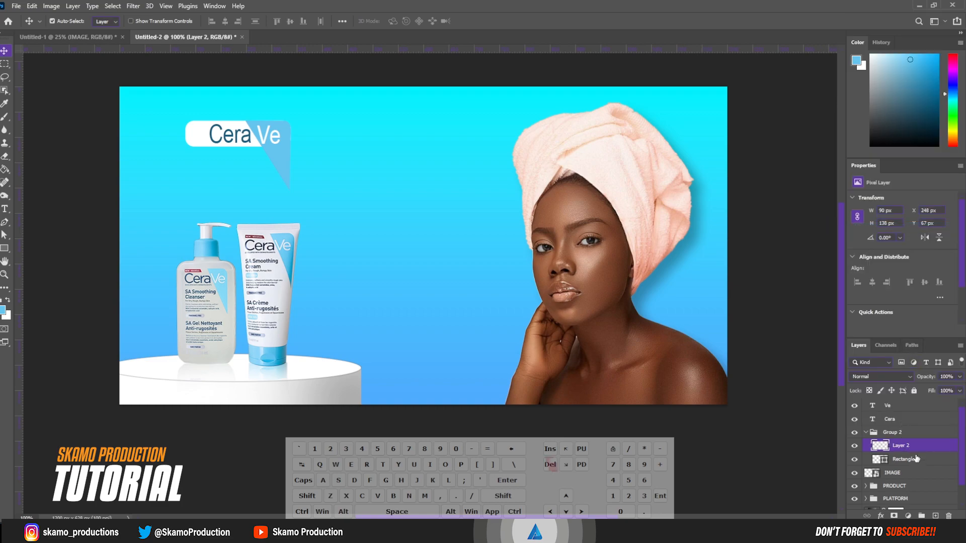
{"action": "key", "text": "Delete"}
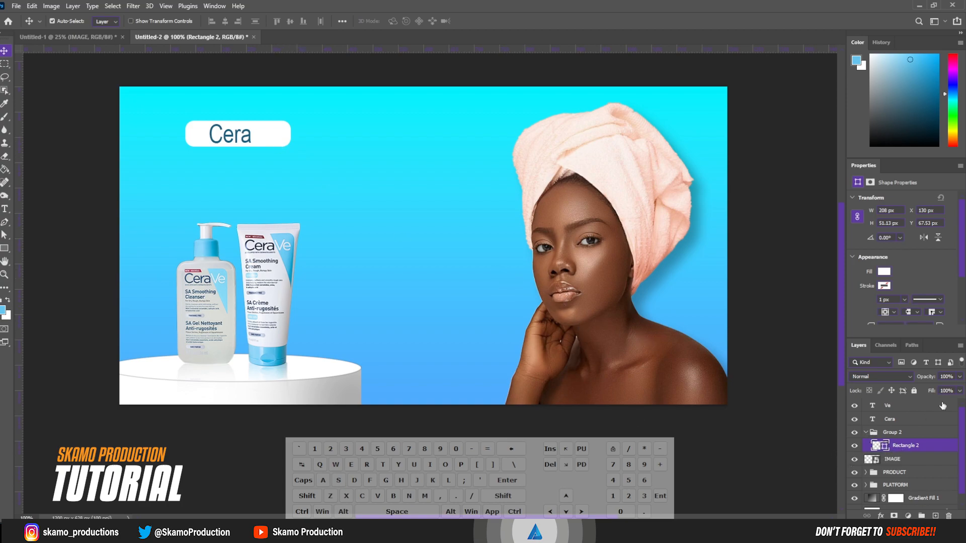
- Colour the "Ve" text dark blue #135f7f, sampled from the "Cera" text
{"action": "double_click", "coordinate": [872, 406]}
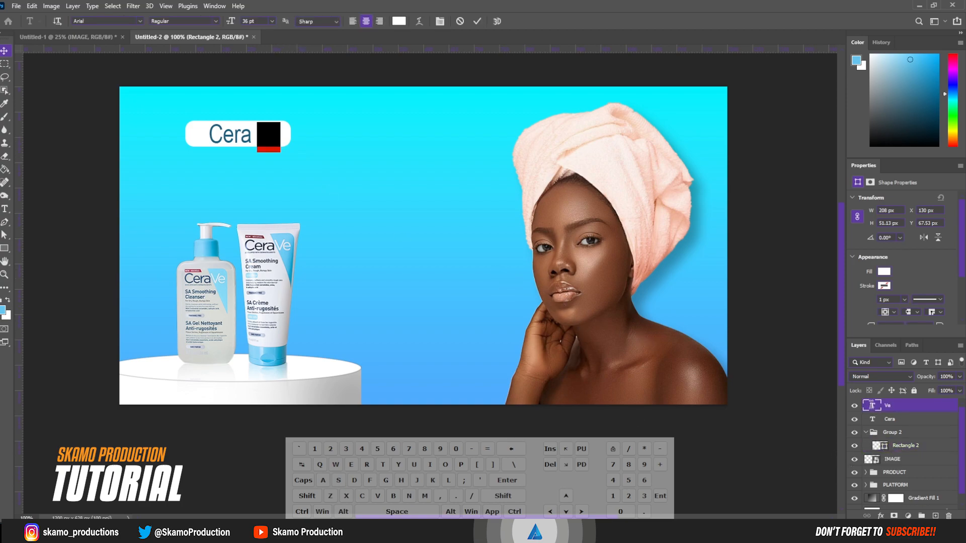
{"action": "left_click", "coordinate": [933, 278]}
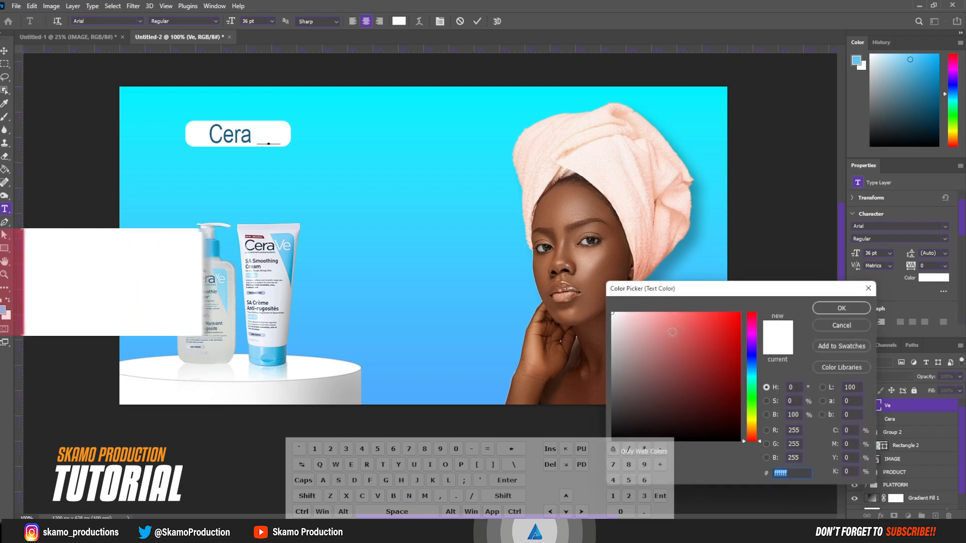
{"action": "left_click", "coordinate": [221, 135]}
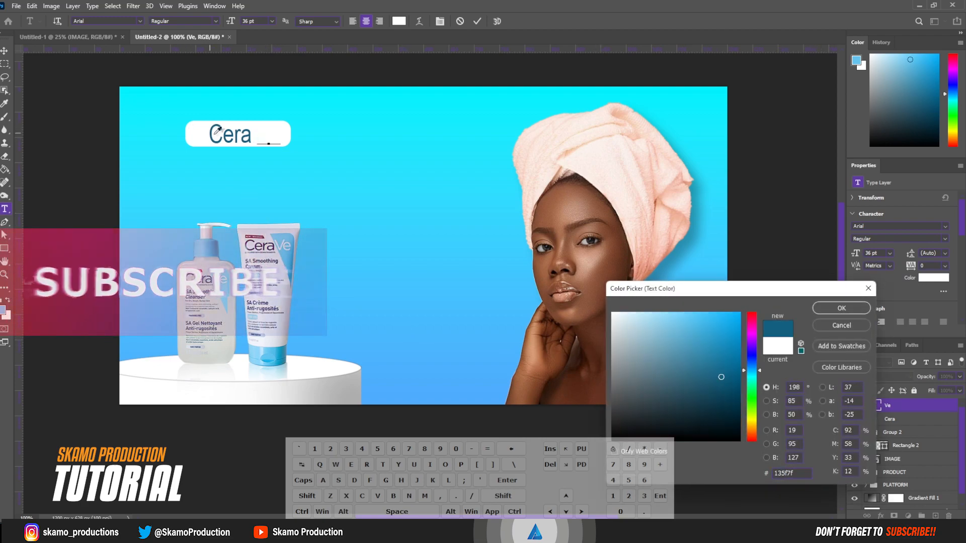
{"action": "left_click", "coordinate": [829, 309]}
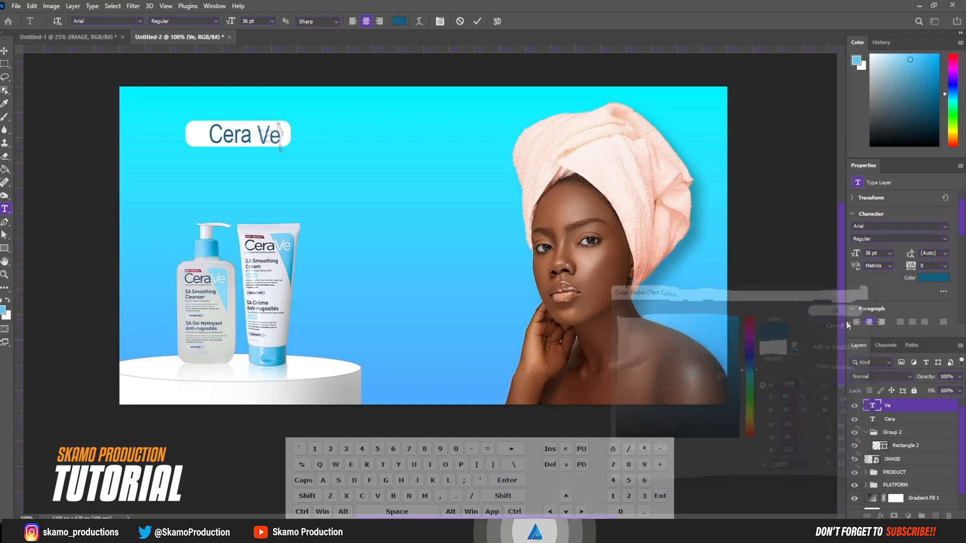
- On a new layer above the white rectangle, draw a closed Pen path about 82 × 160 px over the "Ve" end, tapering to a point below
{"action": "left_click", "coordinate": [906, 446]}
{"action": "key", "text": "v"}
{"action": "left_click", "coordinate": [935, 516]}
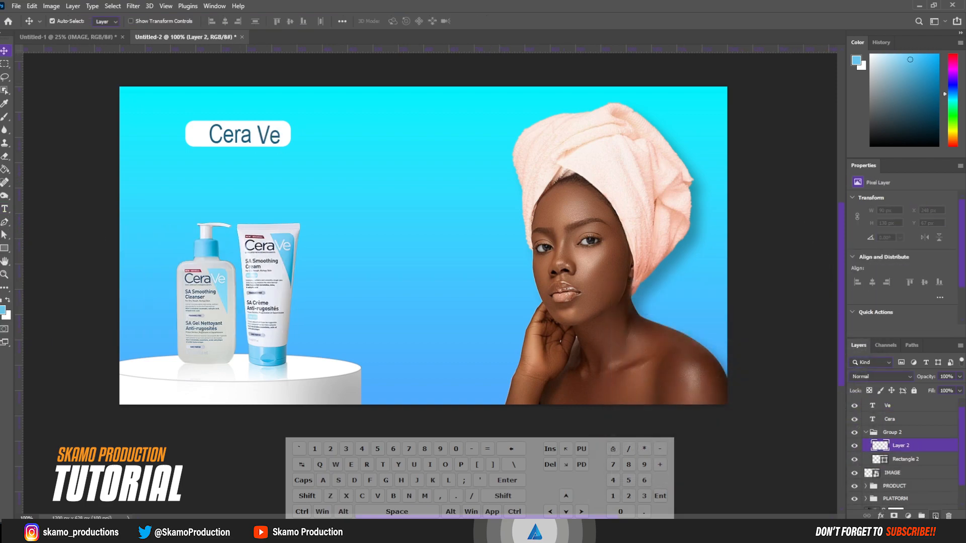
{"action": "left_click", "coordinate": [5, 222]}
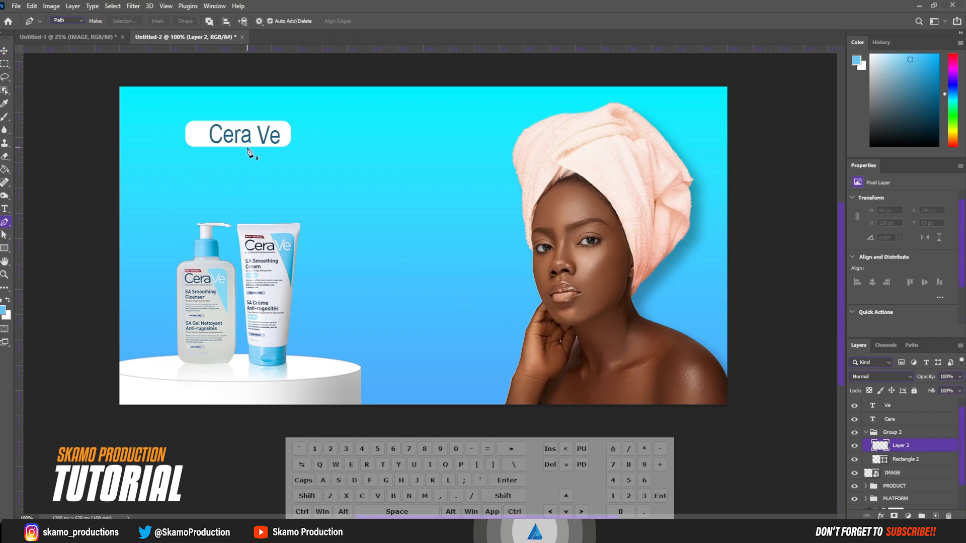
{"action": "left_click", "coordinate": [249, 121]}
{"action": "left_click", "coordinate": [283, 122]}
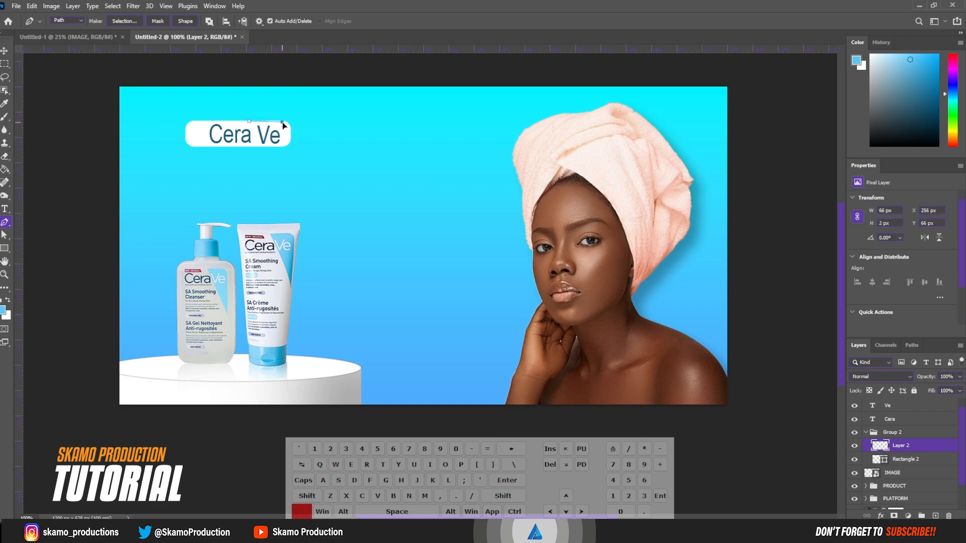
{"action": "left_click_drag", "start_coordinate": [290, 134], "coordinate": [289, 142]}
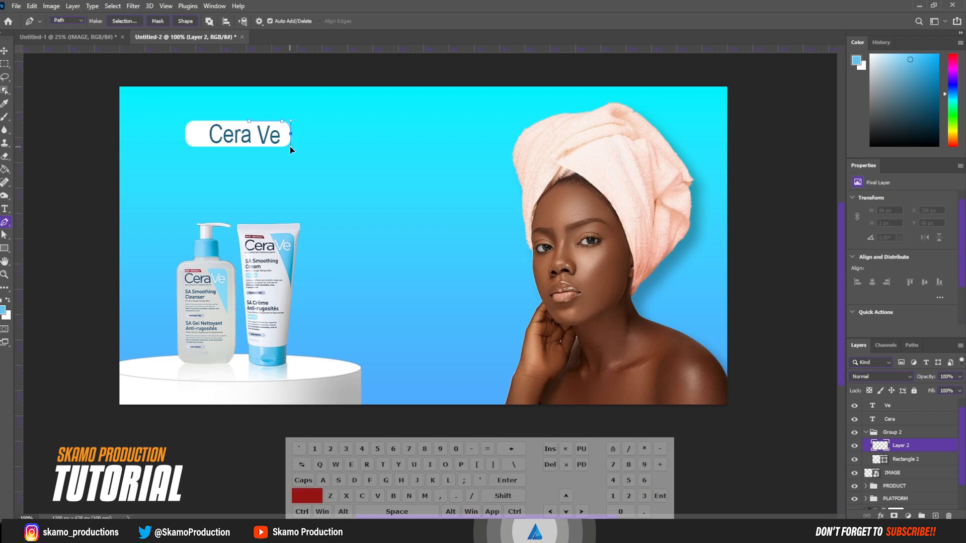
{"action": "left_click", "coordinate": [290, 147], "text": "shift"}
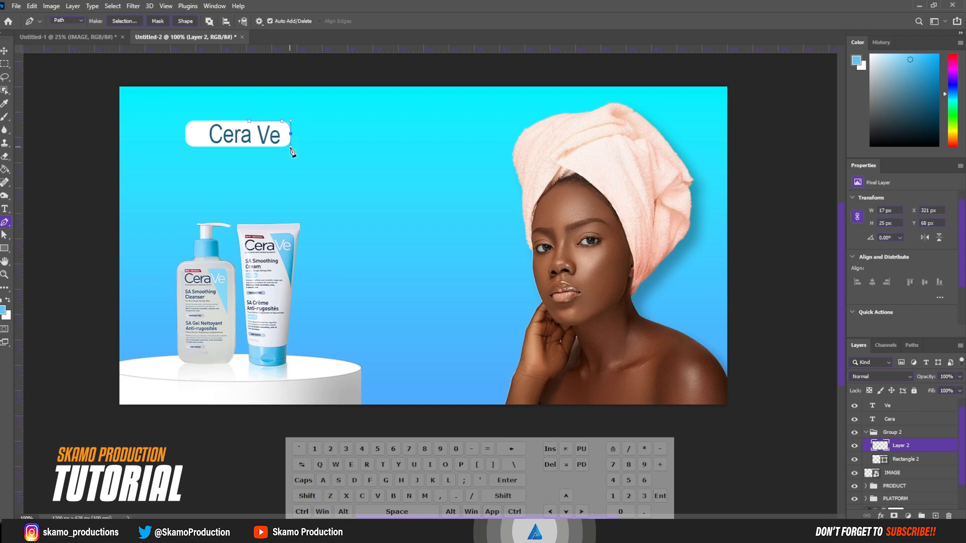
{"action": "left_click", "coordinate": [291, 202], "text": "shift"}
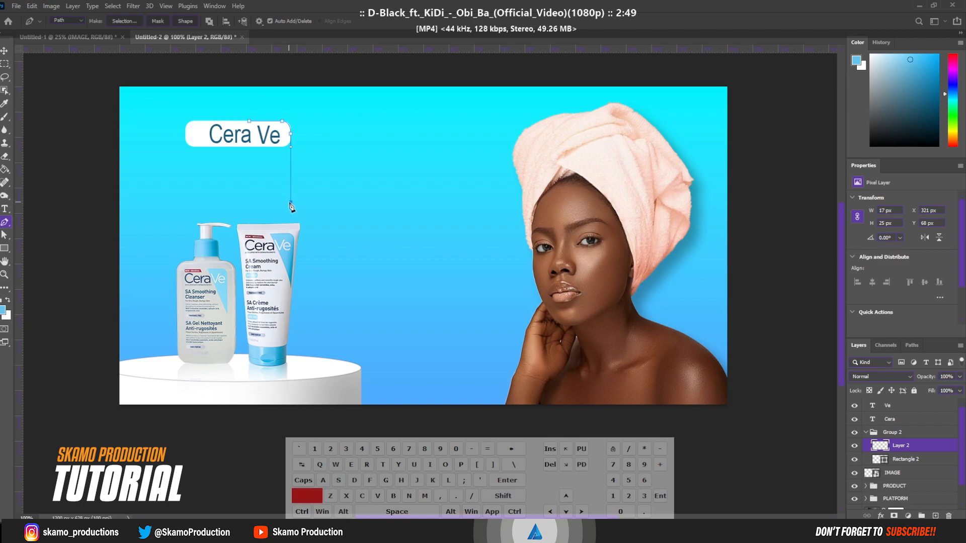
{"action": "left_click", "coordinate": [249, 122]}
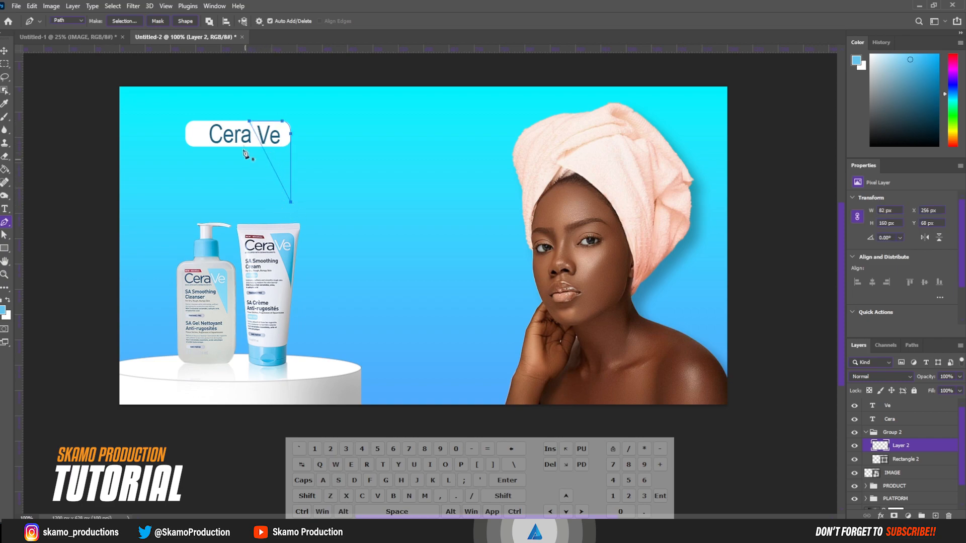
- Nudge the path's starting anchor slightly right and lower its bottom anchor until the path is about 177 px high
{"action": "key", "text": "ctrl"}
{"action": "left_click", "coordinate": [249, 124], "text": "ctrl"}
{"action": "key", "text": "Right"}
{"action": "key", "text": "Right"}
{"action": "key", "text": "shift"}
{"action": "left_click", "coordinate": [290, 200], "text": "ctrl"}
{"action": "key", "text": "Down"}
{"action": "key", "text": "Down"}
{"action": "key", "text": "Down"}
{"action": "key", "text": "Down"}
{"action": "key", "text": "Down"}
{"action": "key", "text": "Down"}
{"action": "key", "text": "Down"}
{"action": "key", "text": "Down"}
{"action": "key", "text": "Down"}
{"action": "key", "text": "Down"}
{"action": "key", "text": "Down"}
{"action": "key", "text": "Down"}
{"action": "key", "text": "Down"}
{"action": "key", "text": "Down"}
{"action": "key", "text": "Down"}
{"action": "left_click_drag", "start_coordinate": [250, 123], "coordinate": [250, 122]}
- Turn the path into a selection with 0 px feather, fill it with the light blue foreground colour and deselect
{"action": "right_click", "coordinate": [285, 151]}
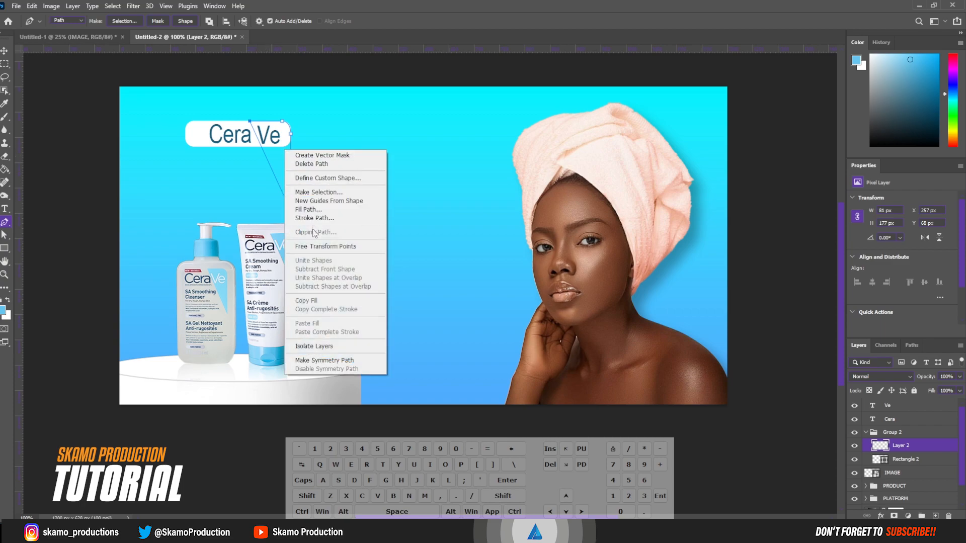
{"action": "left_click", "coordinate": [319, 193]}
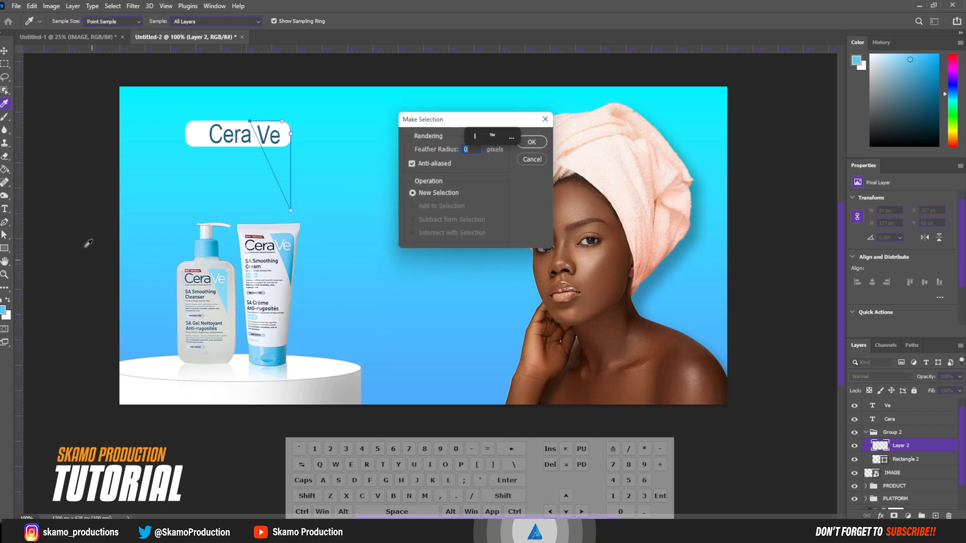
{"action": "left_click", "coordinate": [535, 142]}
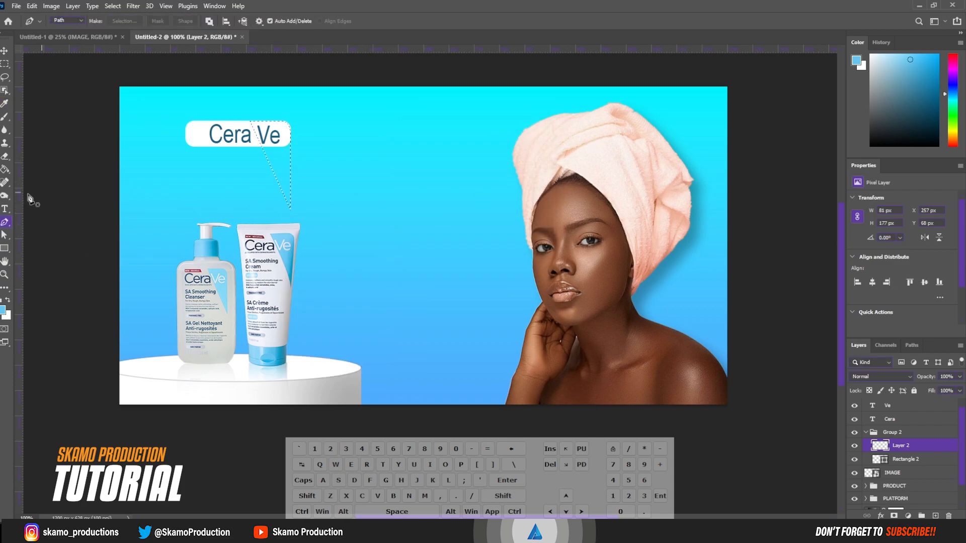
{"action": "left_click", "coordinate": [4, 169]}
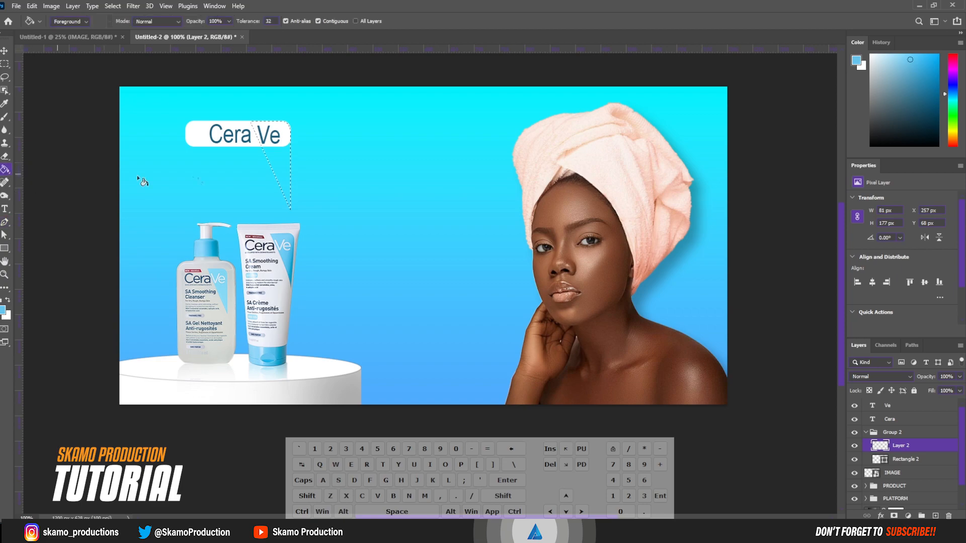
{"action": "left_click", "coordinate": [286, 177]}
{"action": "left_click", "coordinate": [4, 51]}
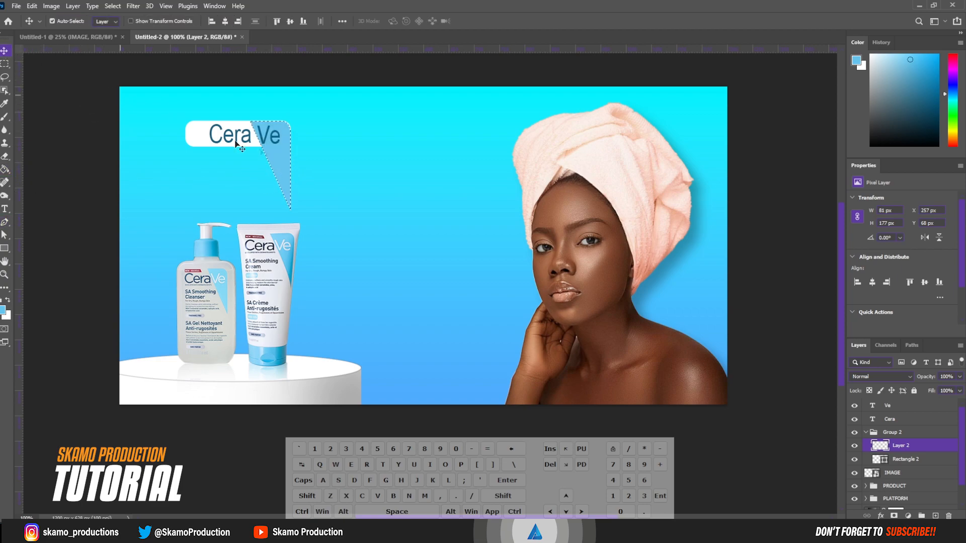
{"action": "key", "text": "ctrl+d"}
{"action": "key", "text": "Down"}
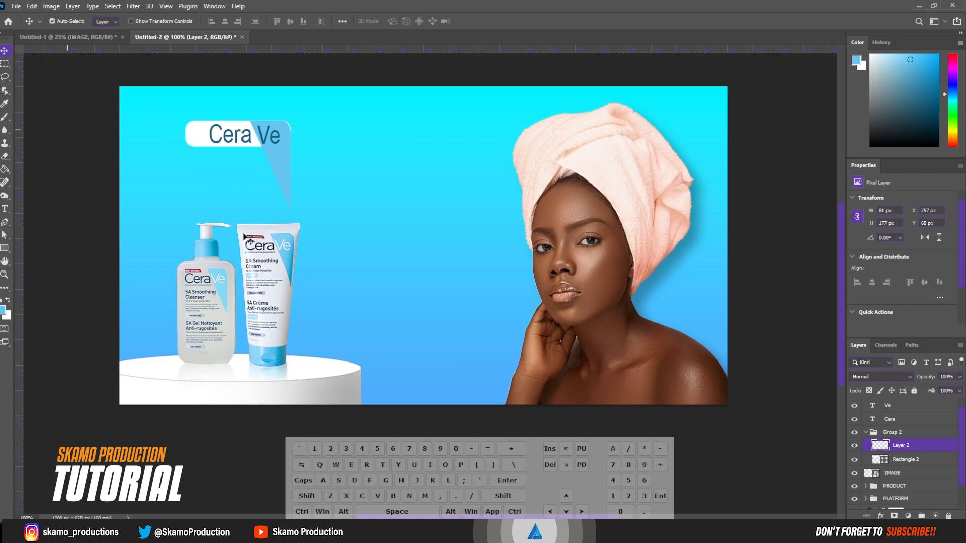
- Colour the "Ve" text white
{"action": "left_click", "coordinate": [866, 433]}
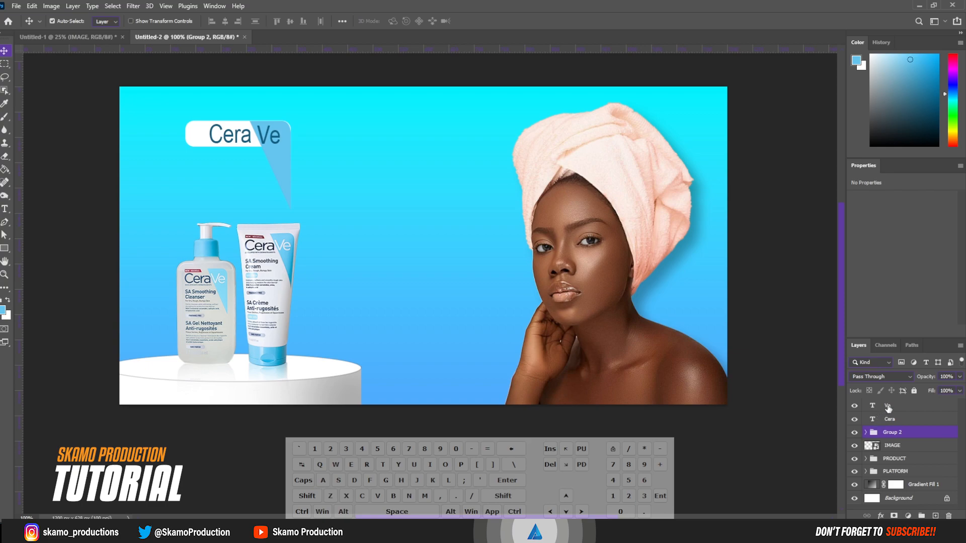
{"action": "double_click", "coordinate": [873, 406]}
{"action": "left_click", "coordinate": [945, 282]}
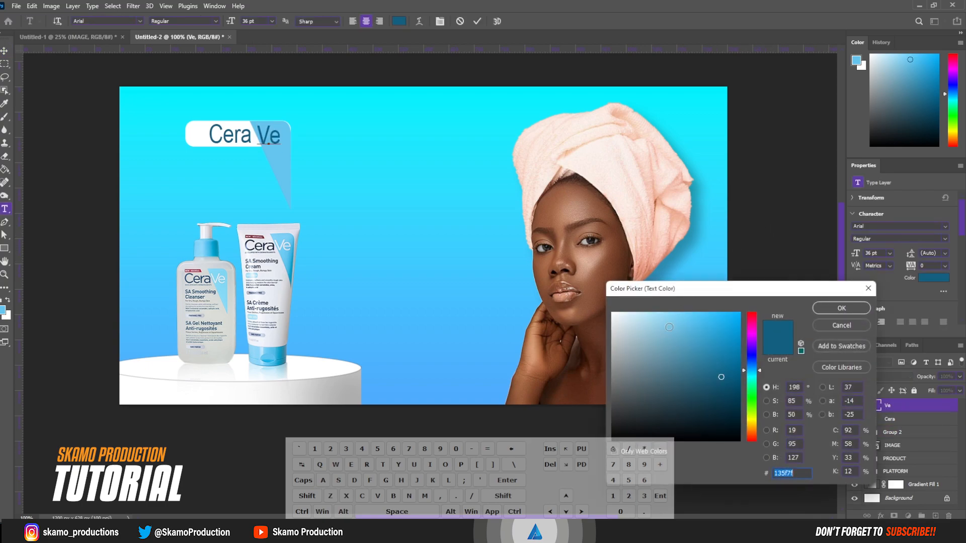
{"action": "left_click", "coordinate": [624, 306]}
{"action": "left_click", "coordinate": [833, 307]}
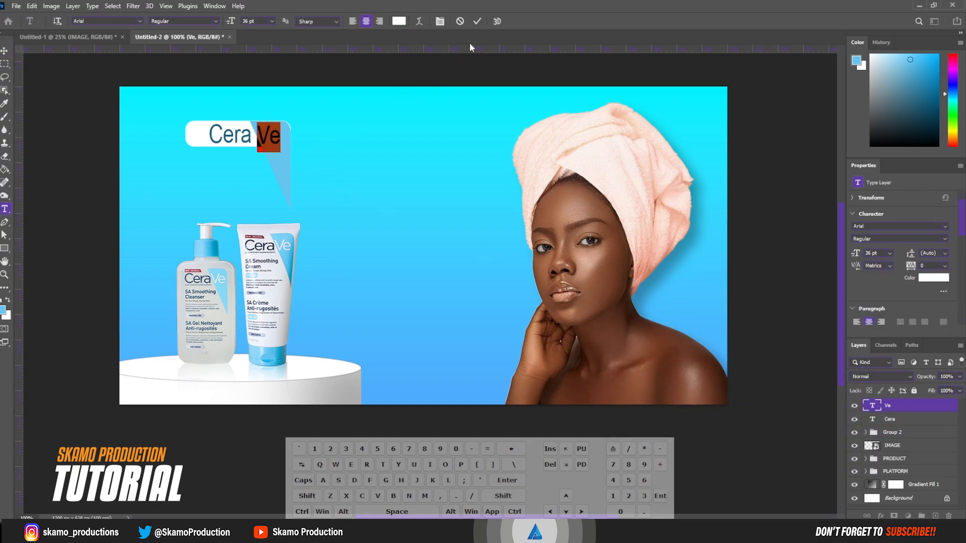
{"action": "left_click", "coordinate": [477, 21]}
{"action": "key", "text": "v"}
- Narrow the white label rectangle from its left side to about 168 px wide and nudge it slightly left
{"action": "left_click", "coordinate": [201, 136]}
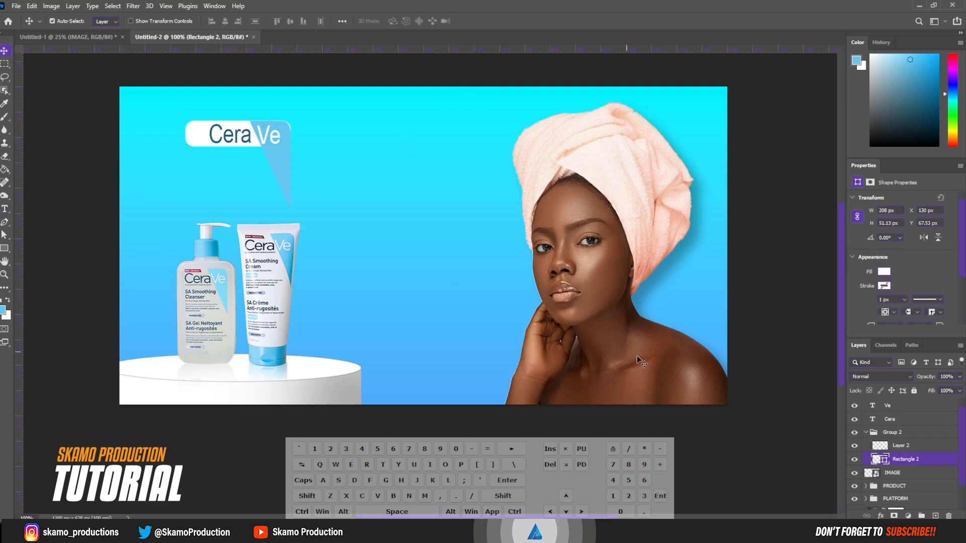
{"action": "key", "text": "ctrl+t"}
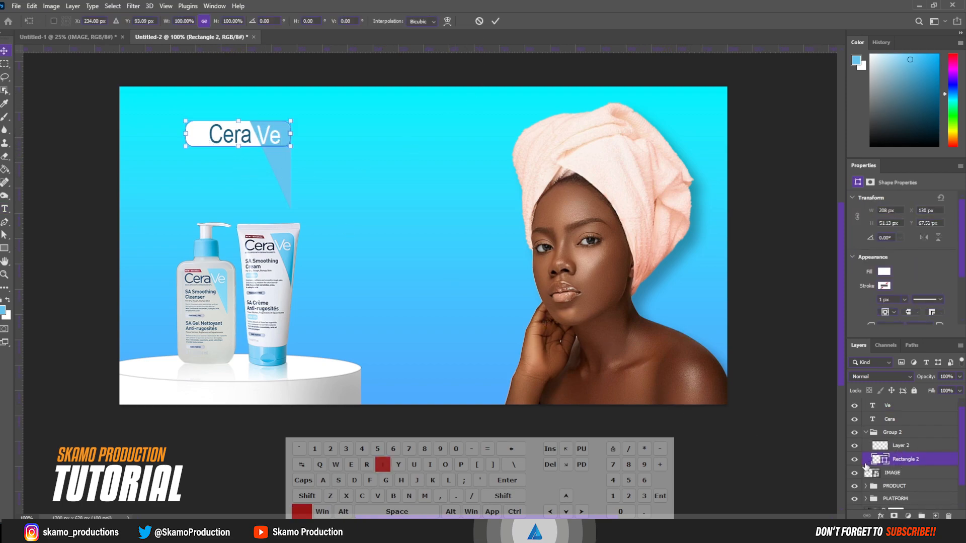
{"action": "left_click_drag", "start_coordinate": [185, 134], "coordinate": [200, 133]}
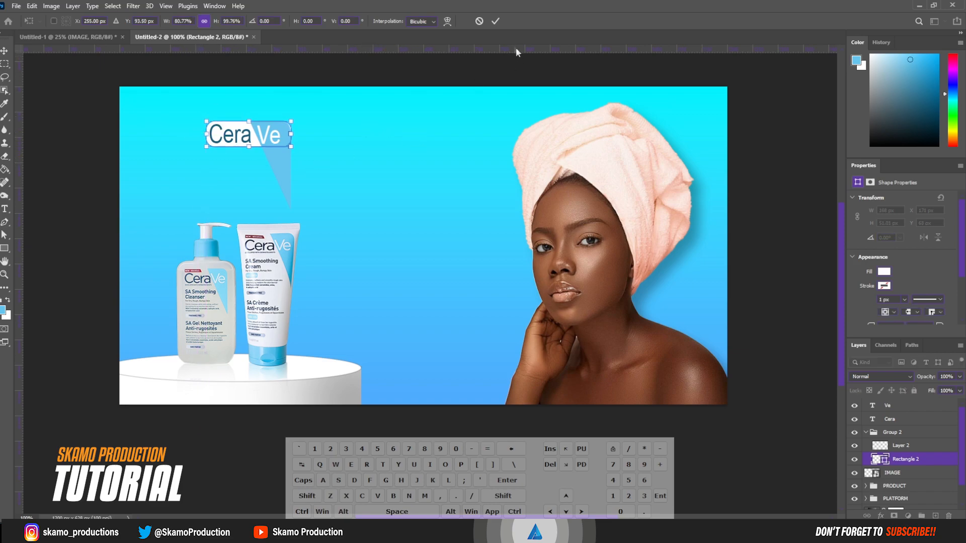
{"action": "left_click", "coordinate": [495, 22]}
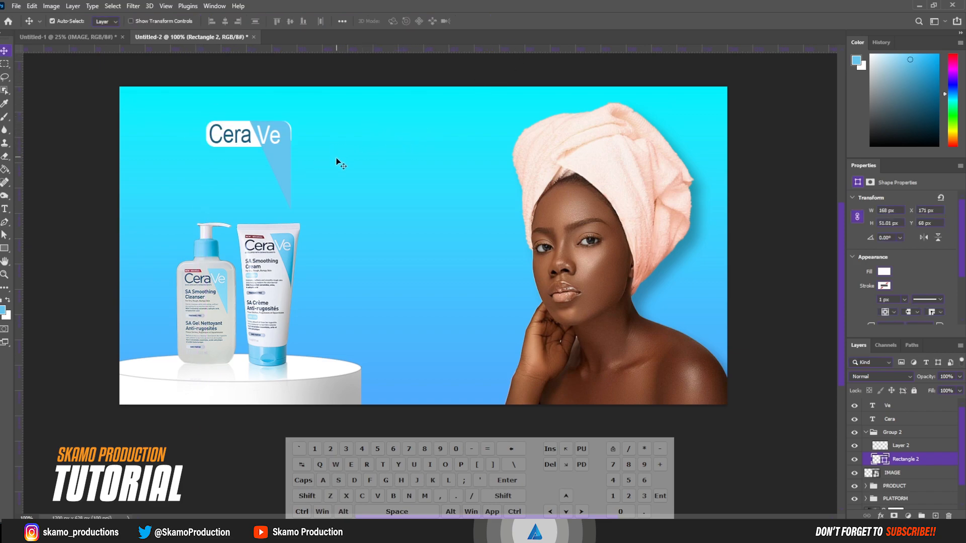
{"action": "key", "text": "Left"}
- Link the light blue shape's layer with the white rectangle and group the "Cera" and "Ve" text layers
{"action": "left_click", "coordinate": [905, 445], "text": "ctrl"}
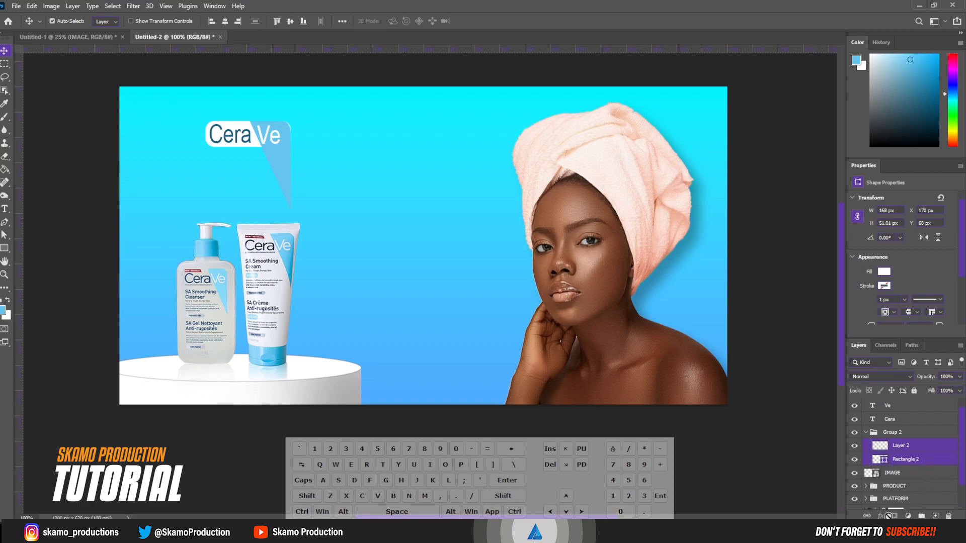
{"action": "left_click", "coordinate": [866, 516]}
{"action": "left_click", "coordinate": [866, 433]}
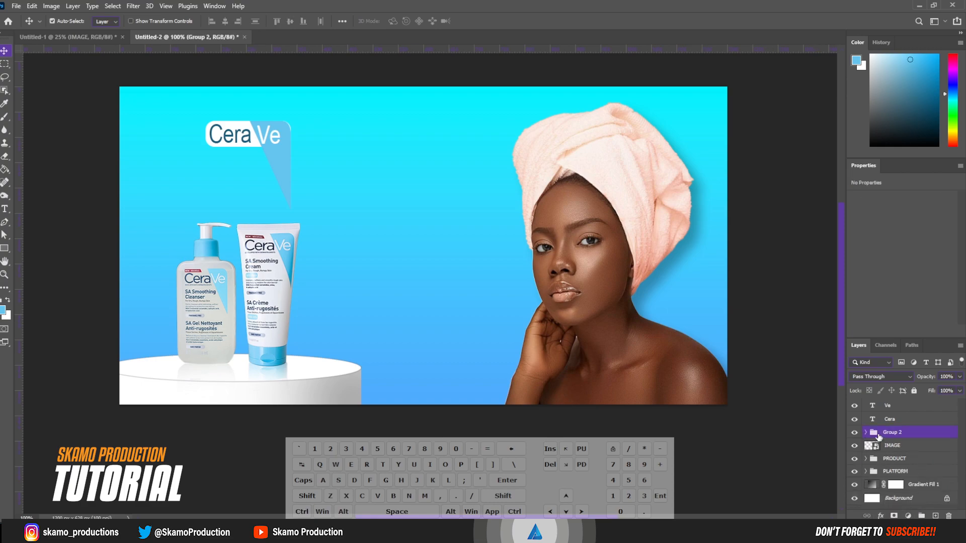
{"action": "left_click", "coordinate": [896, 420]}
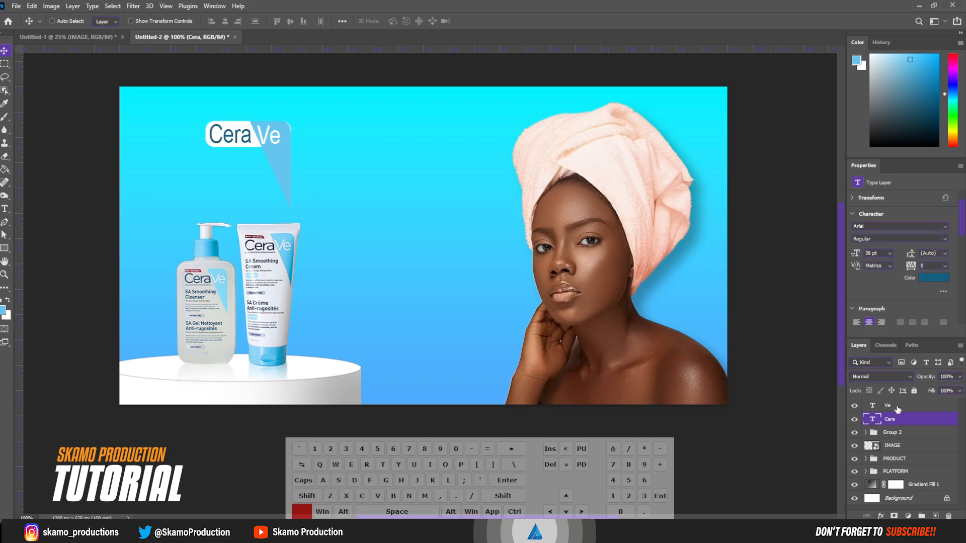
{"action": "left_click", "coordinate": [898, 406], "text": "ctrl"}
{"action": "left_click", "coordinate": [922, 516]}
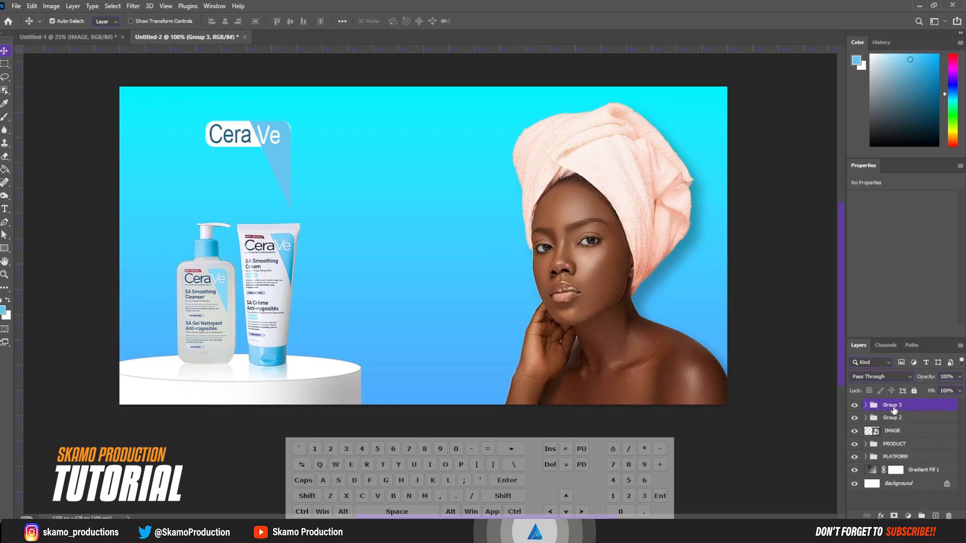
- Combine the text group and the label shape group into a group named LOGO and move it to the banner's upper-left corner
{"action": "left_click", "coordinate": [904, 419], "text": "ctrl"}
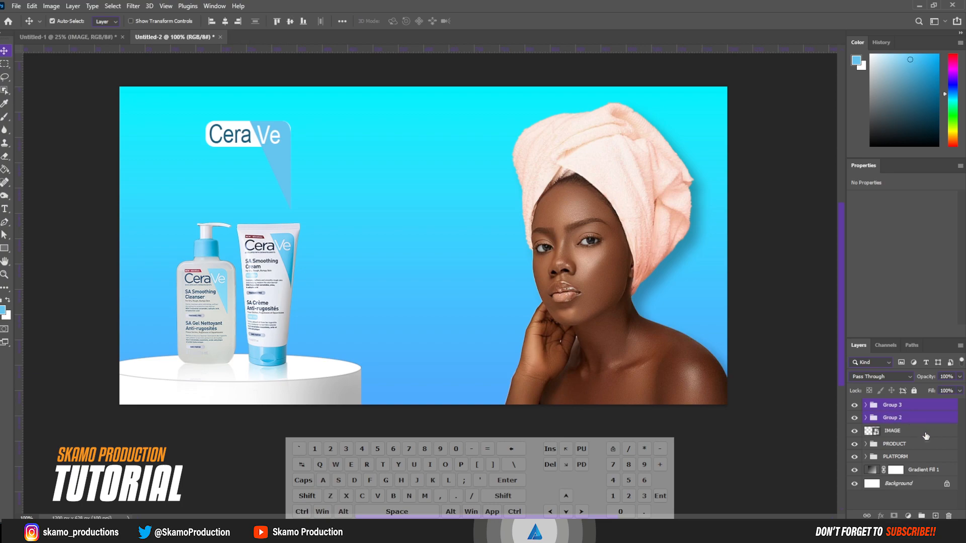
{"action": "left_click", "coordinate": [921, 516]}
{"action": "double_click", "coordinate": [895, 407]}
{"action": "type", "text": "L"}
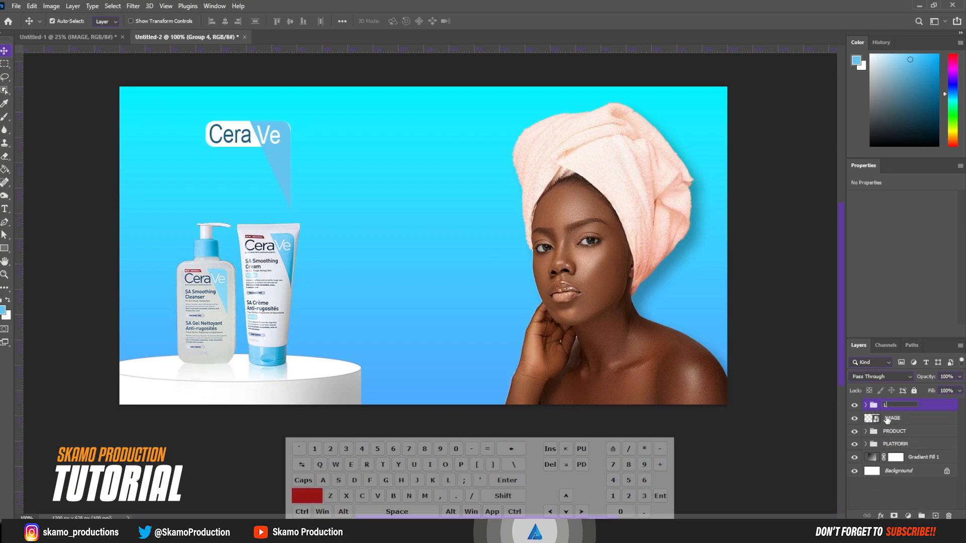
{"action": "type", "text": "OGO"}
{"action": "left_click", "coordinate": [799, 453]}
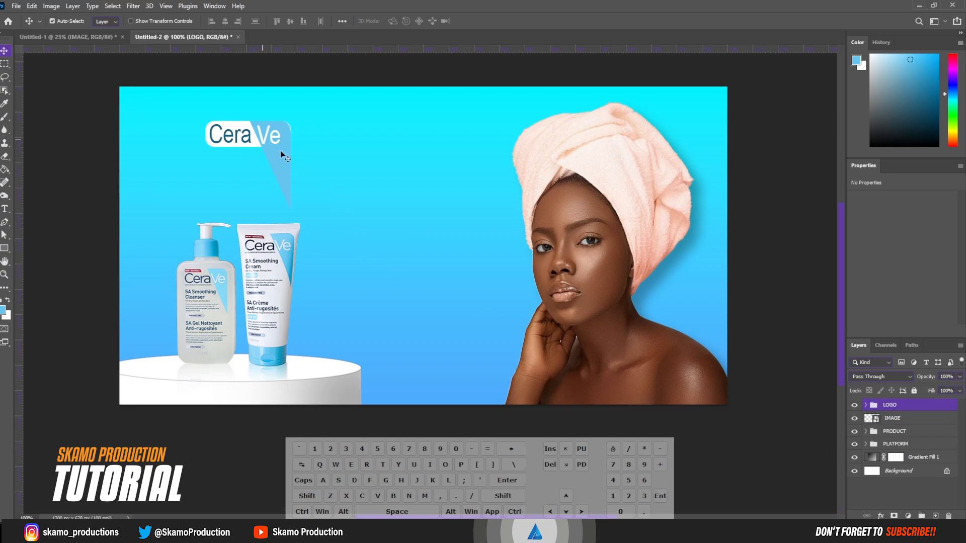
{"action": "left_click_drag", "start_coordinate": [275, 146], "coordinate": [205, 127]}
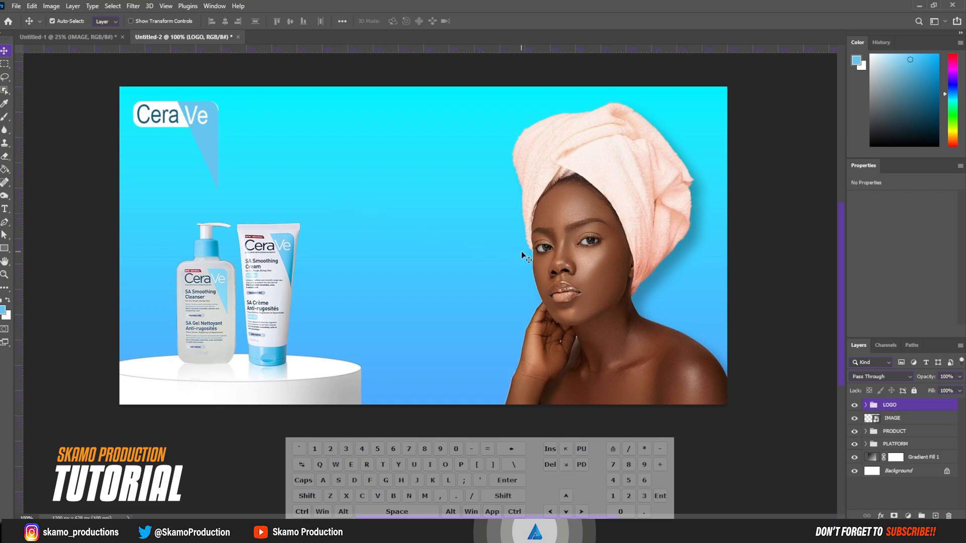
- Add the headline "TAKE CARE OF YOUR SKIN" on the blue background above the products, between the logo and the model
{"action": "left_click", "coordinate": [9, 210]}
{"action": "left_click", "coordinate": [344, 202]}
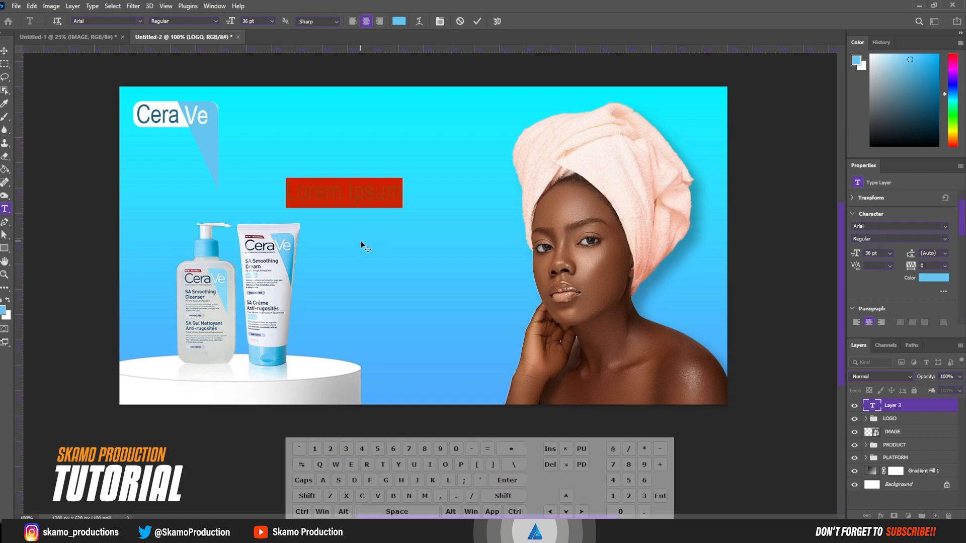
{"action": "key", "text": "shift"}
{"action": "type", "text": "TAKE "}
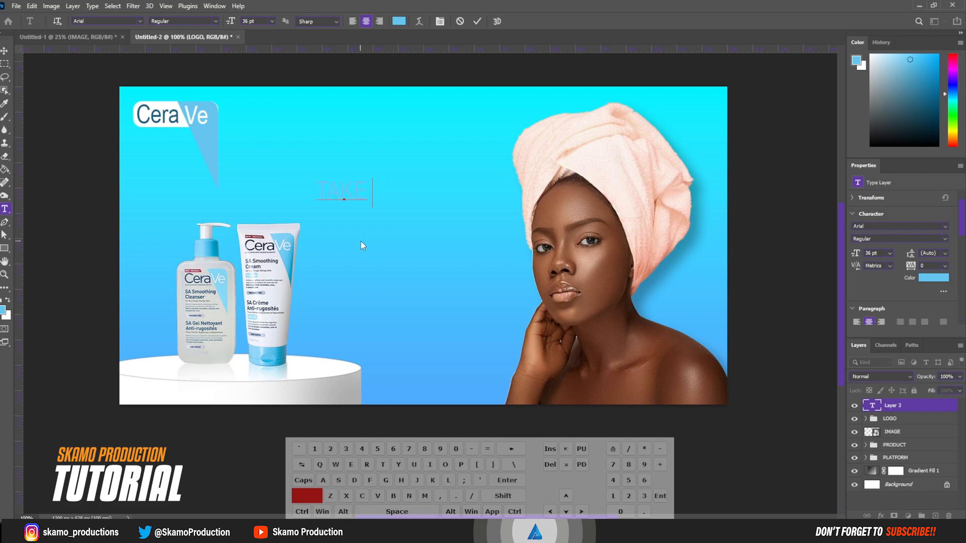
{"action": "type", "text": "CARE OF YOUR SKIN"}
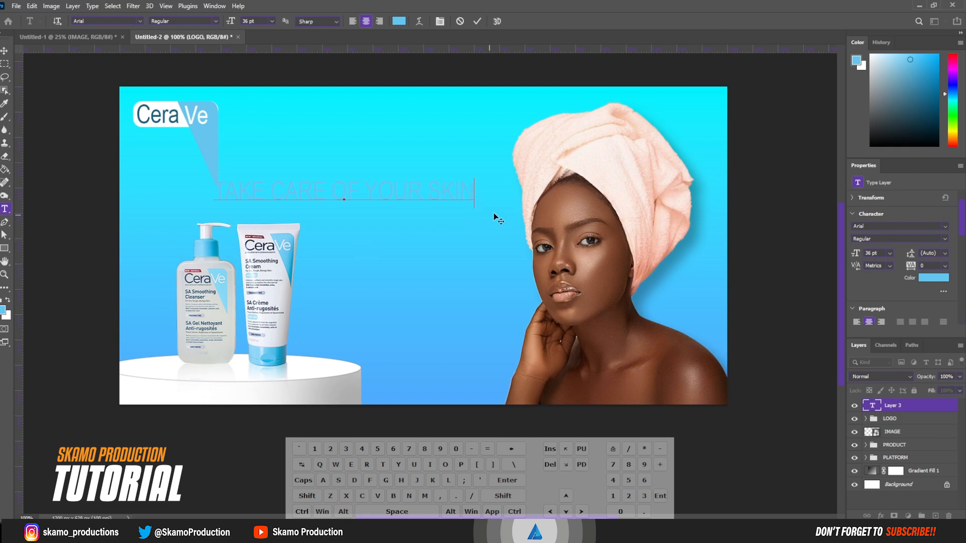
- Set the whole headline "TAKE CARE OF YOUR SKIN" in Arial Black with the dark blue colour #165976
{"action": "key", "text": "ctrl+a"}
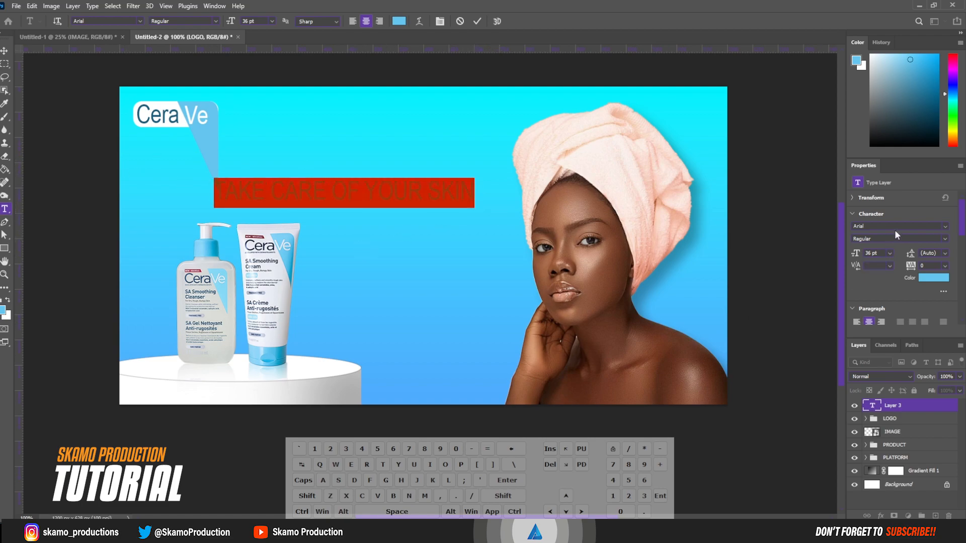
{"action": "left_click", "coordinate": [944, 240]}
{"action": "left_click", "coordinate": [870, 290]}
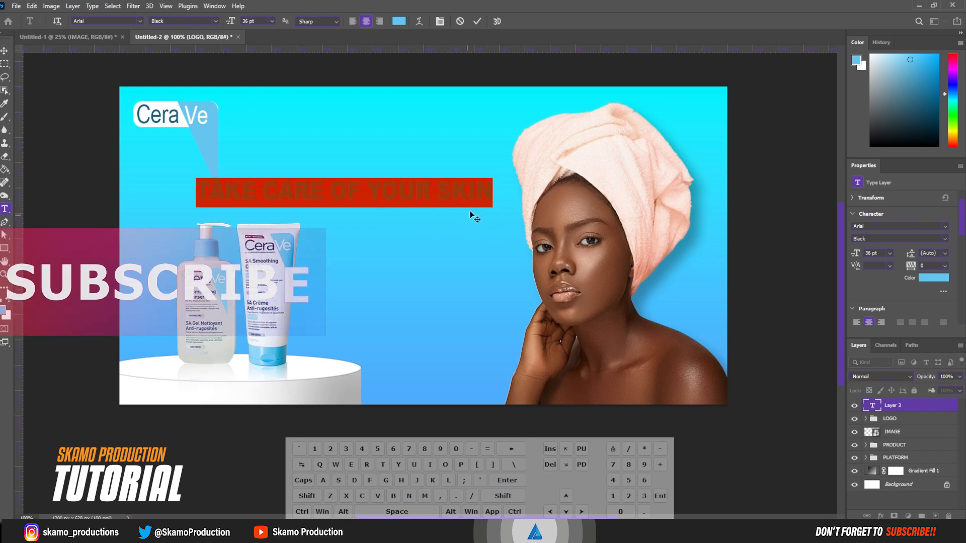
{"action": "left_click", "coordinate": [399, 21]}
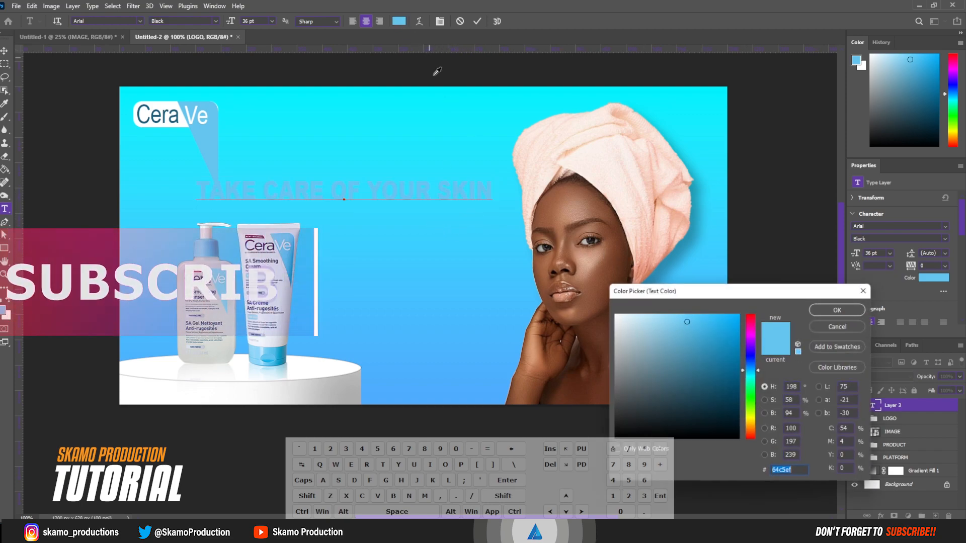
{"action": "left_click", "coordinate": [716, 381]}
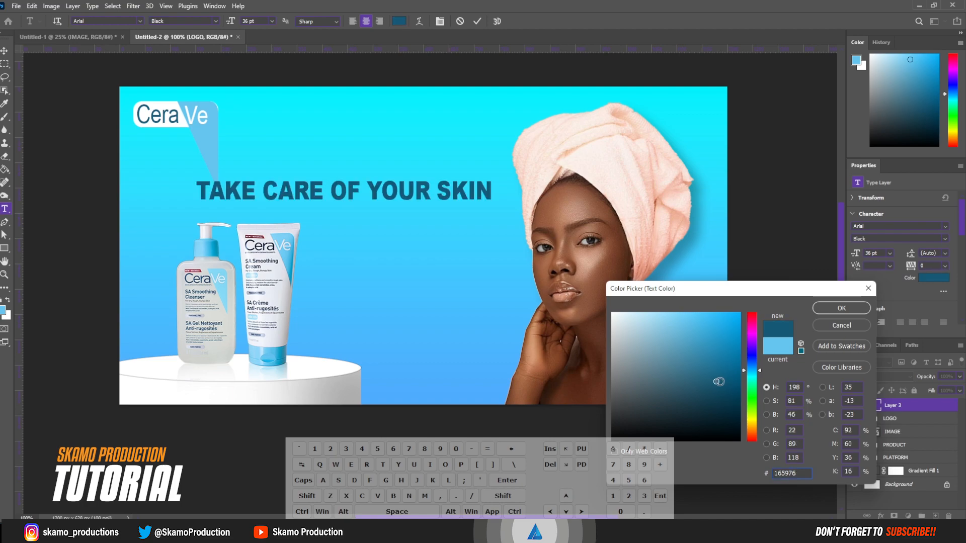
{"action": "left_click", "coordinate": [841, 308]}
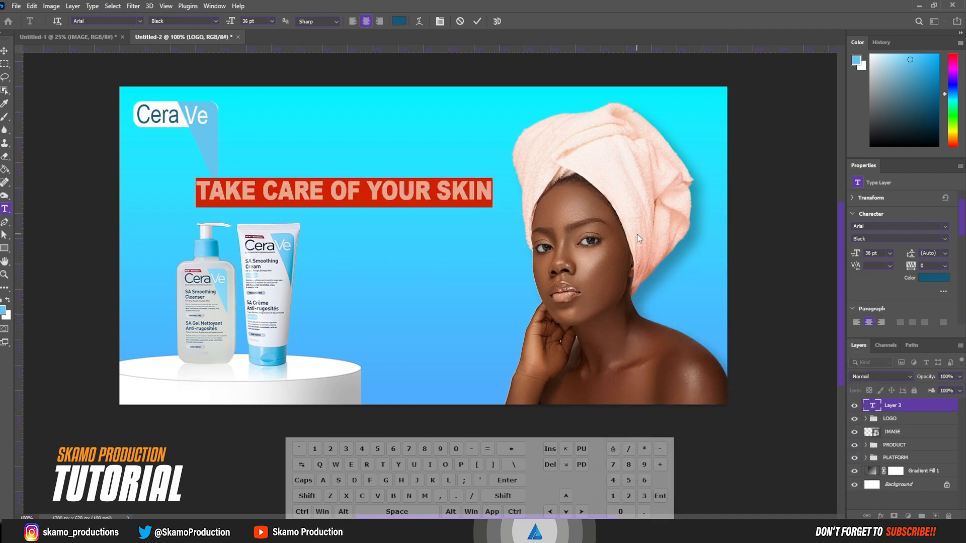
- Break the headline into two lines after "TAKE CARE" and place it in the upper area just beside the model's towel
{"action": "left_click", "coordinate": [329, 193]}
{"action": "key", "text": "Return"}
{"action": "left_click_drag", "start_coordinate": [358, 261], "coordinate": [433, 244]}
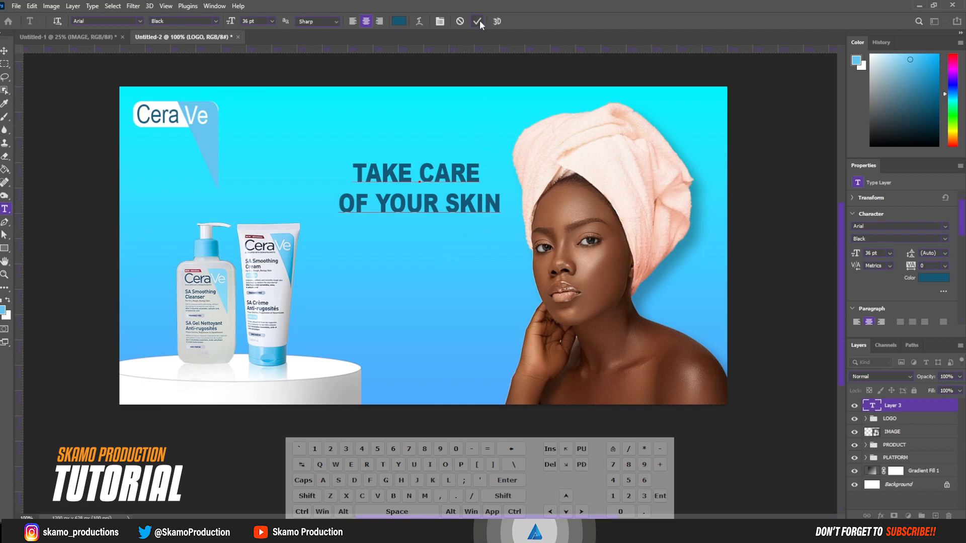
{"action": "left_click_drag", "start_coordinate": [424, 233], "coordinate": [422, 212]}
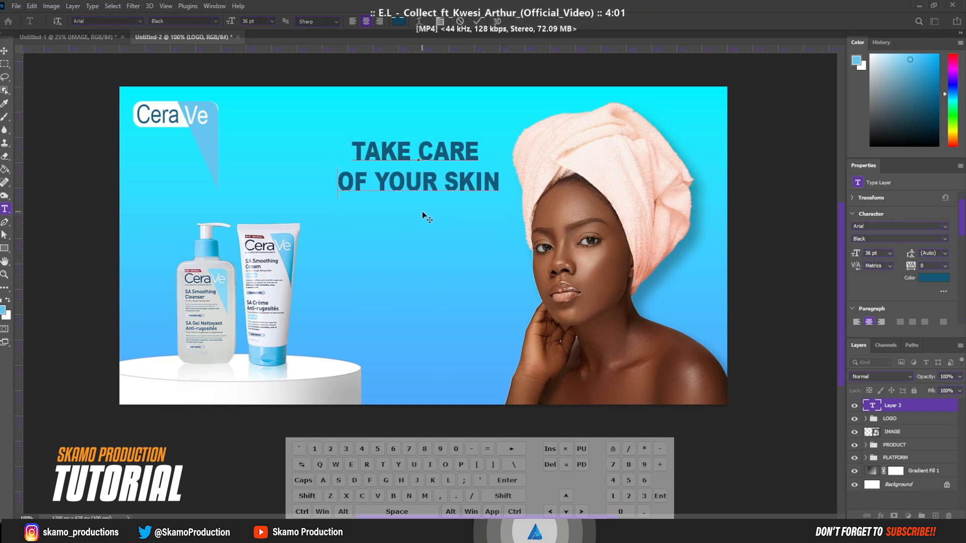
{"action": "left_click", "coordinate": [477, 22]}
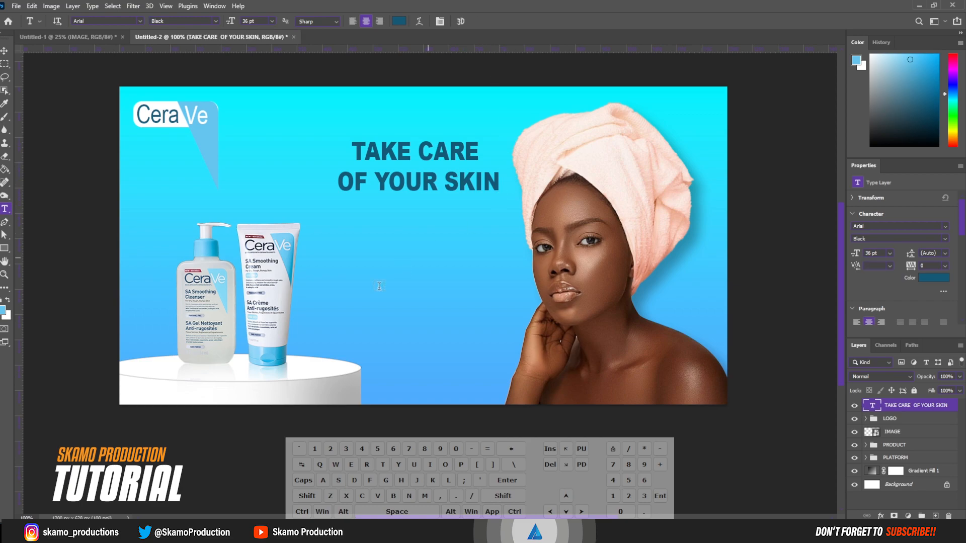
- Add a separate Arial Bold text line reading "Smoothing Cream & Cleanser" below the headline
{"action": "left_click", "coordinate": [328, 259]}
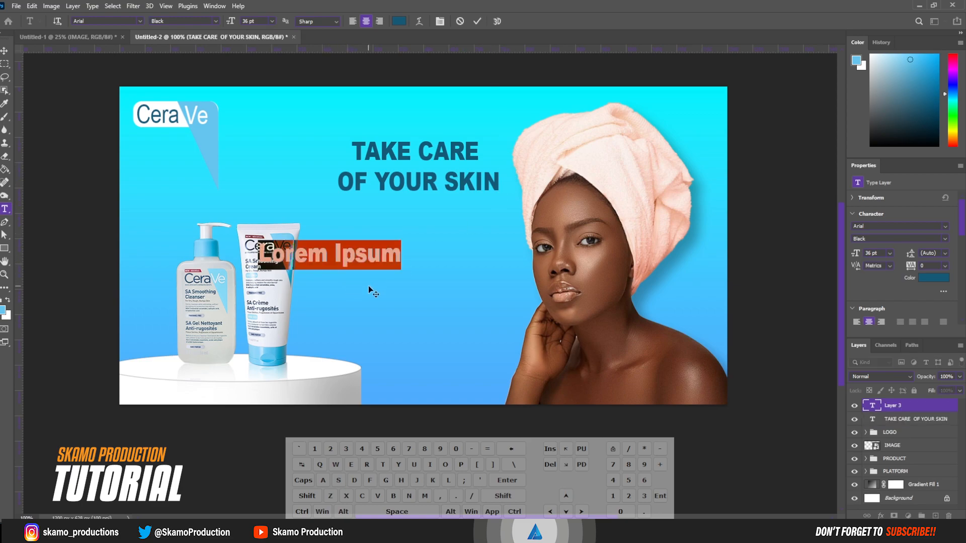
{"action": "left_click_drag", "start_coordinate": [382, 287], "coordinate": [446, 283]}
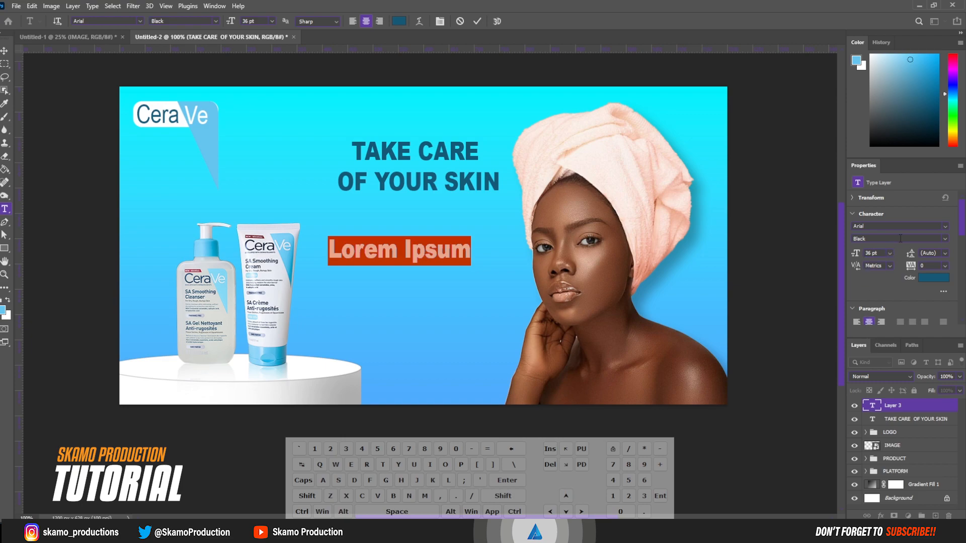
{"action": "left_click", "coordinate": [944, 246]}
{"action": "left_click", "coordinate": [874, 277]}
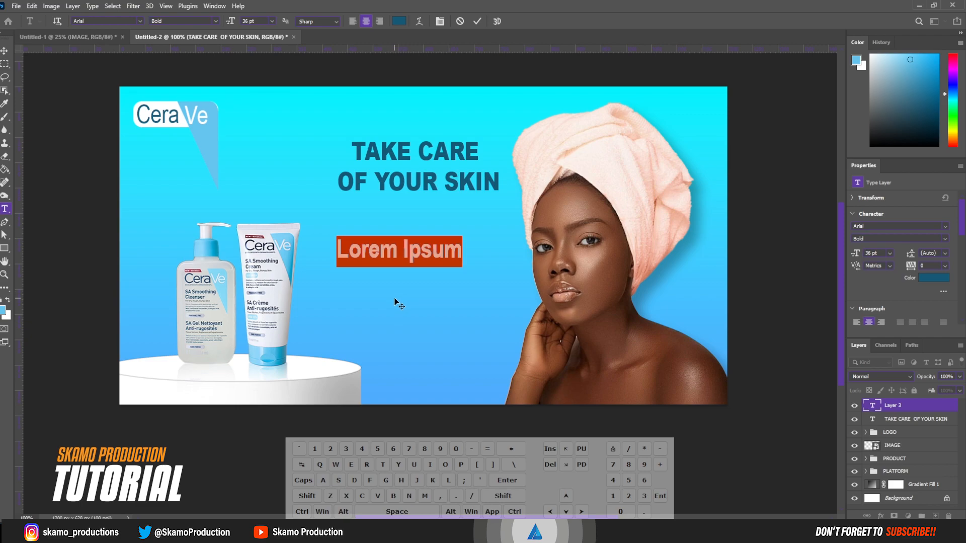
{"action": "type", "text": "Smoothing"}
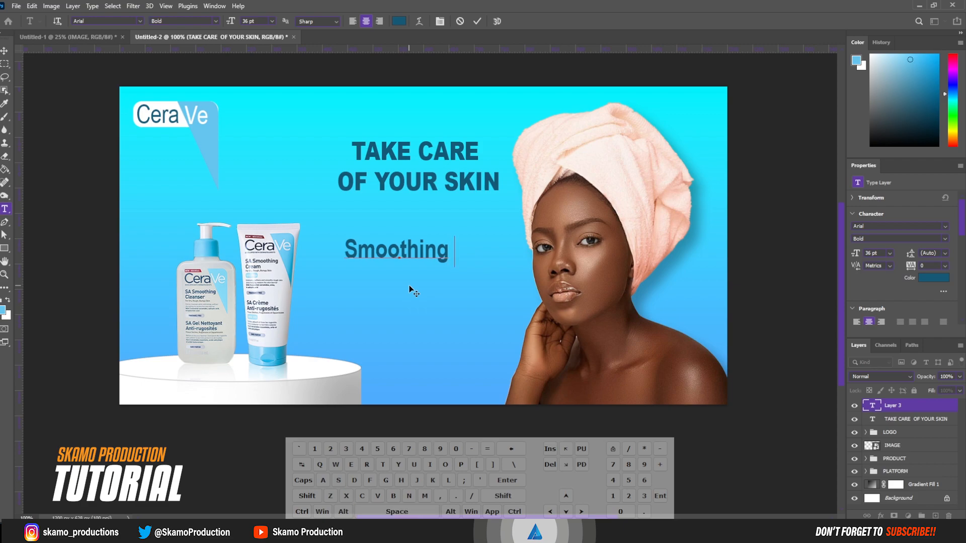
{"action": "type", "text": " C"}
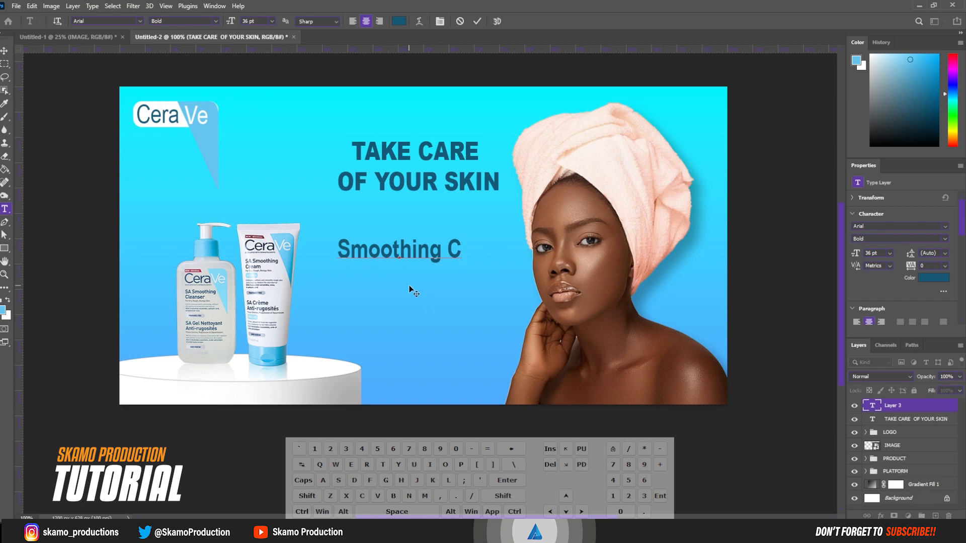
{"action": "type", "text": "re"}
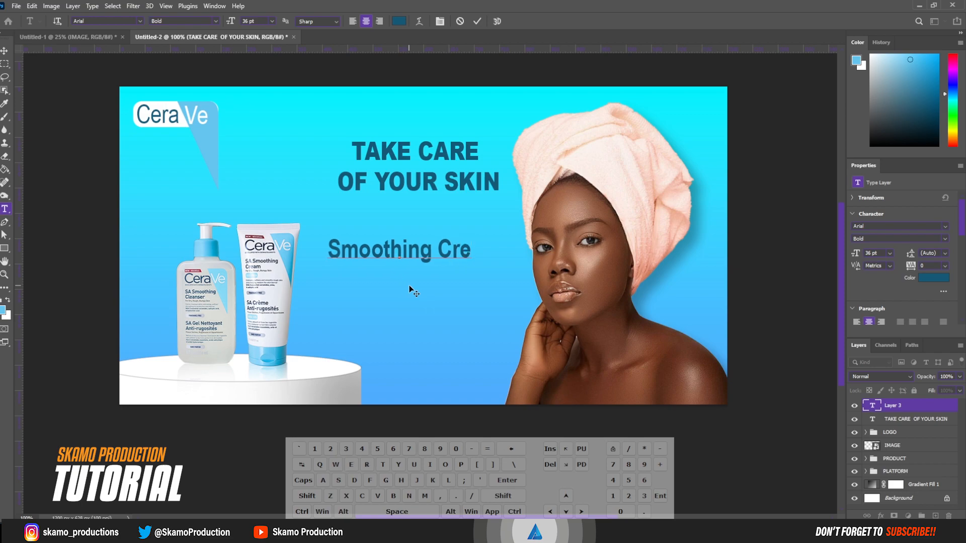
{"action": "type", "text": "am"}
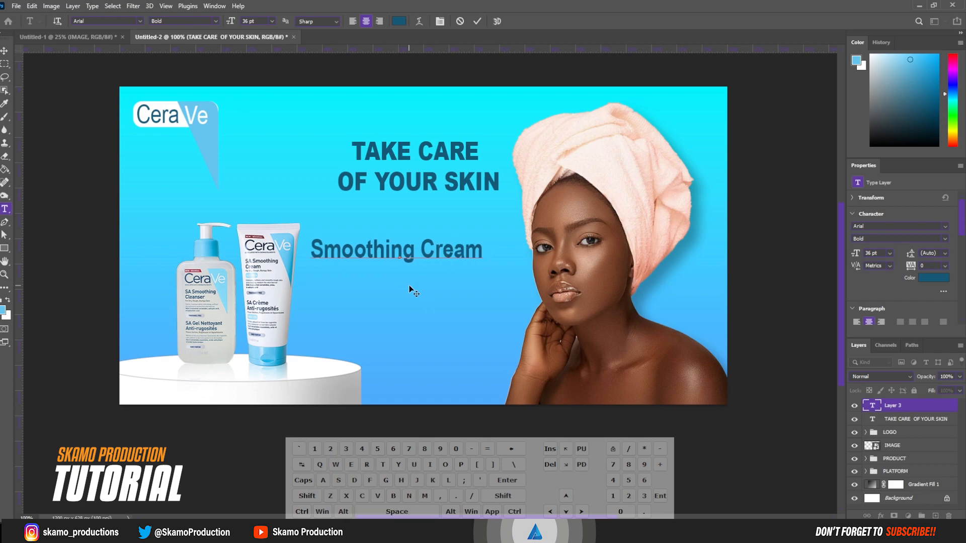
{"action": "key", "text": "shift"}
{"action": "type", "text": "& "}
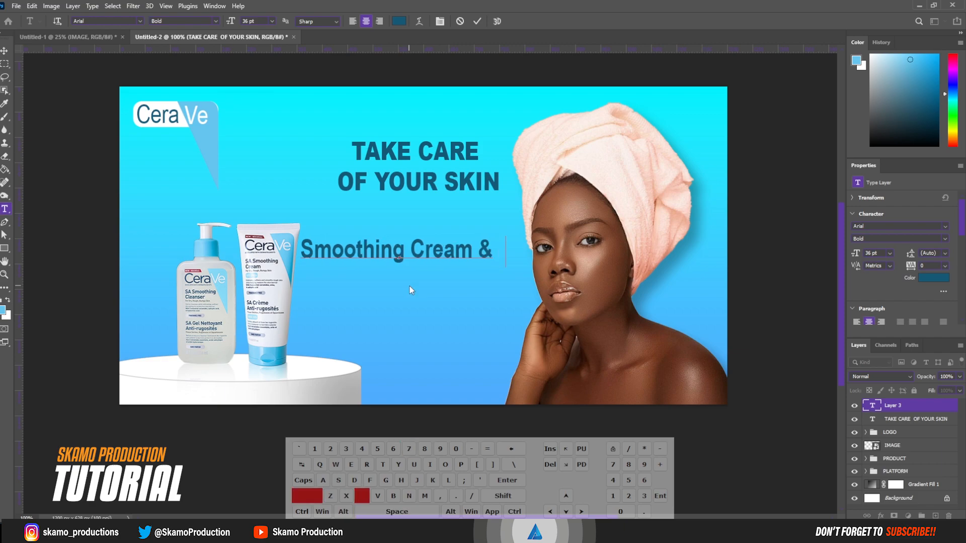
{"action": "type", "text": "Cler"}
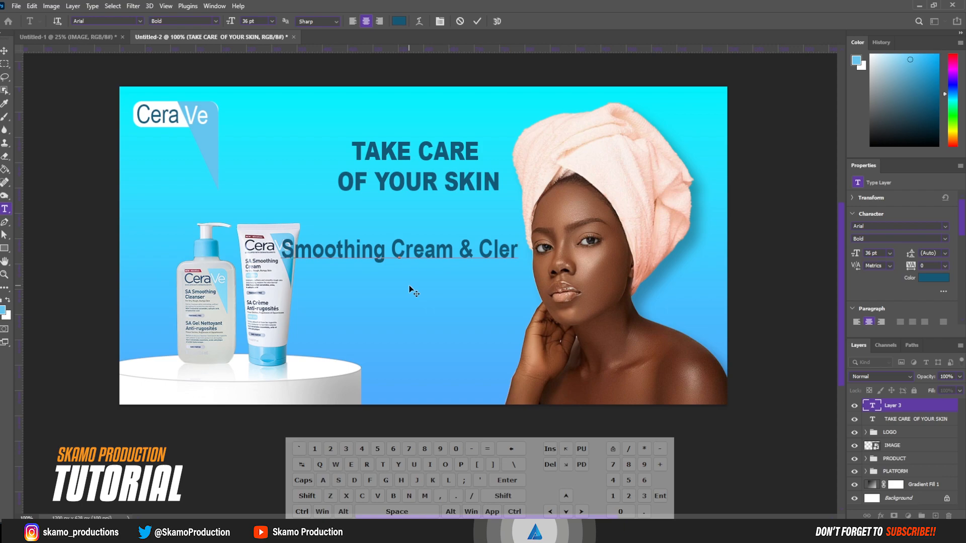
{"action": "key", "text": "BackSpace"}
{"action": "type", "text": "anser"}
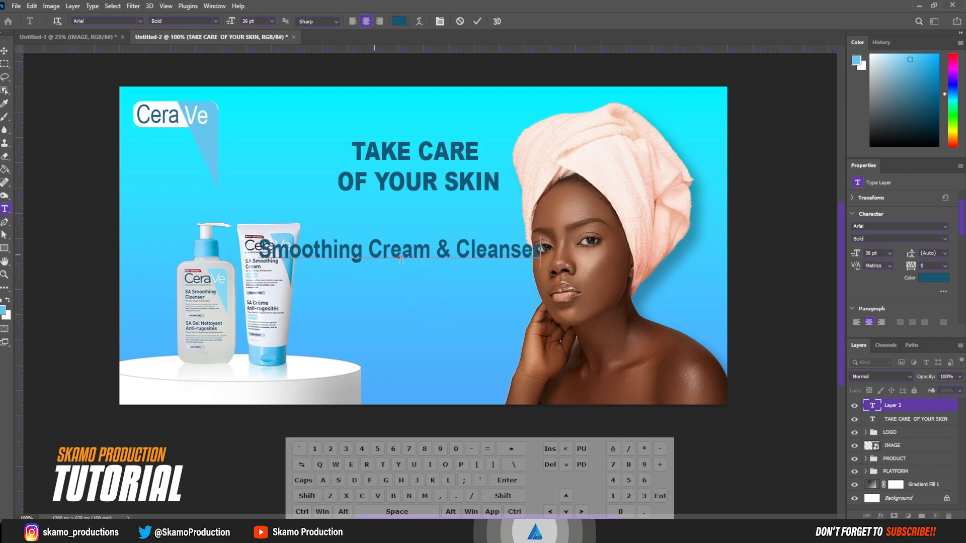
- Make the "Smoothing Cream & Cleanser" line white (#ffffff) at 23 pt and place it between the products and the model
{"action": "left_click_drag", "start_coordinate": [539, 250], "coordinate": [234, 252]}
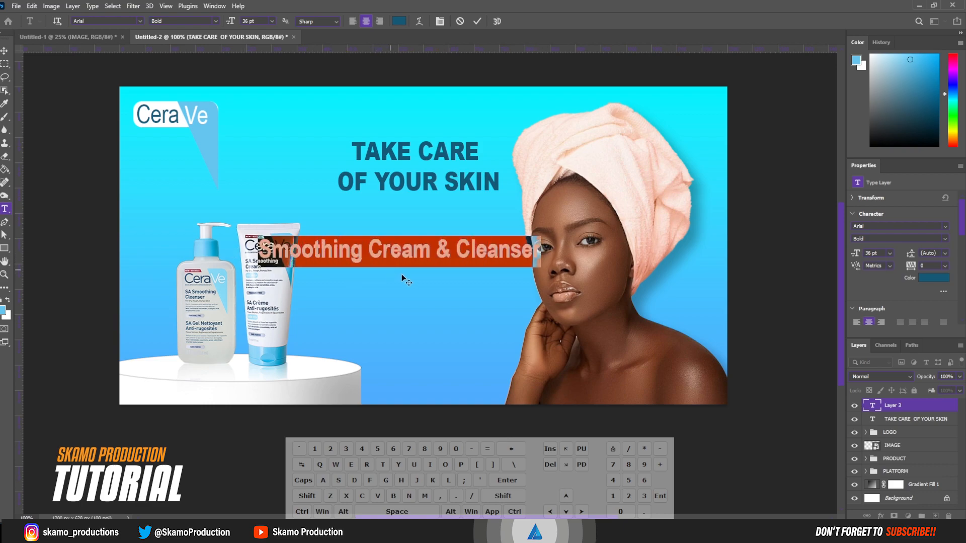
{"action": "left_click", "coordinate": [933, 278]}
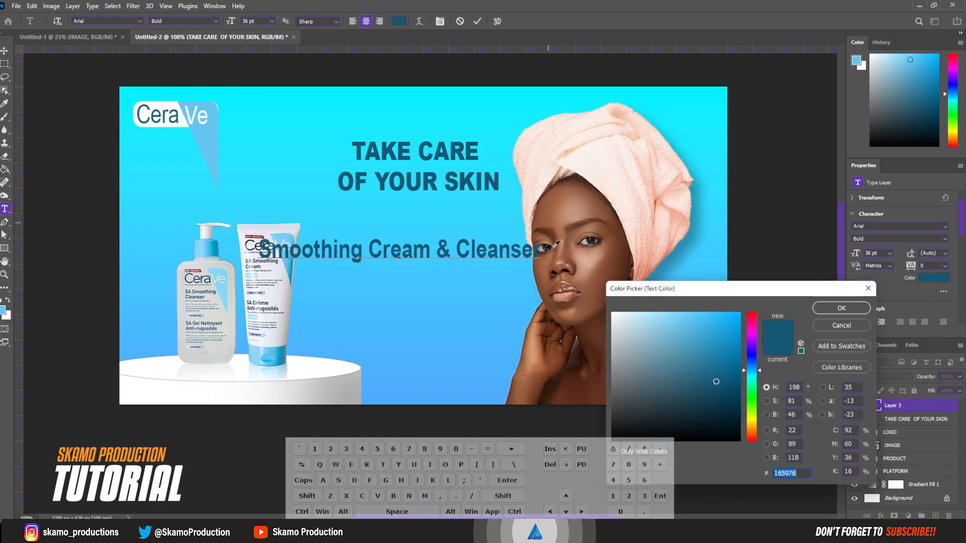
{"action": "type", "text": "ffffff"}
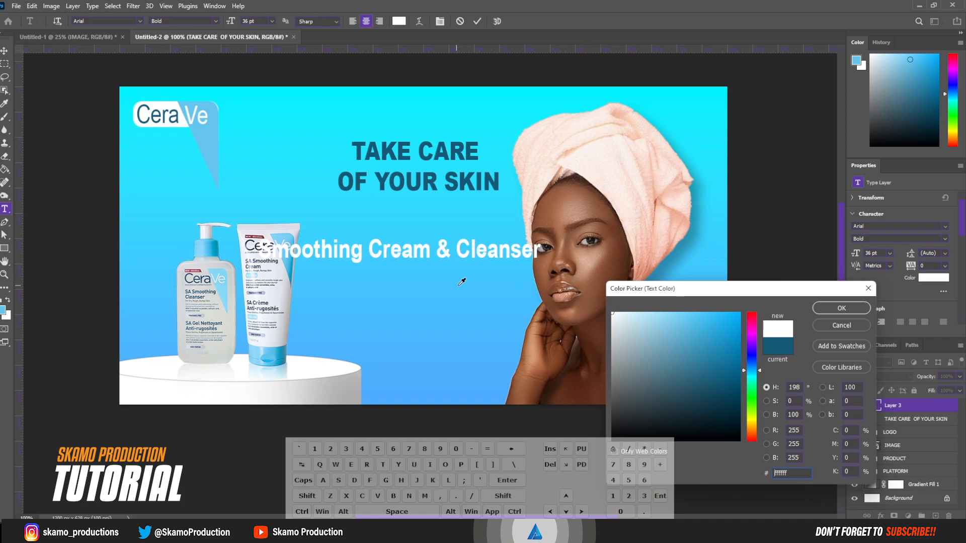
{"action": "left_click", "coordinate": [853, 309]}
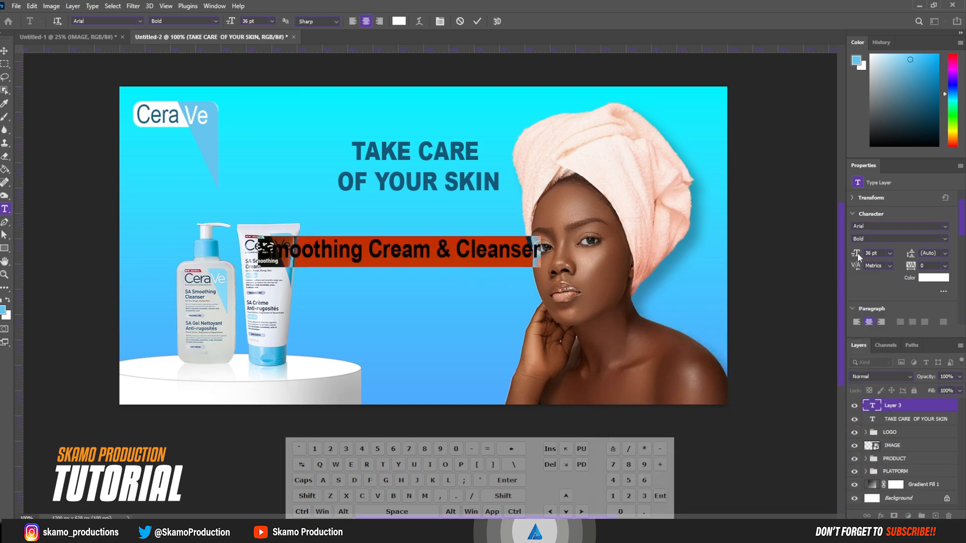
{"action": "left_click_drag", "start_coordinate": [856, 255], "coordinate": [850, 255]}
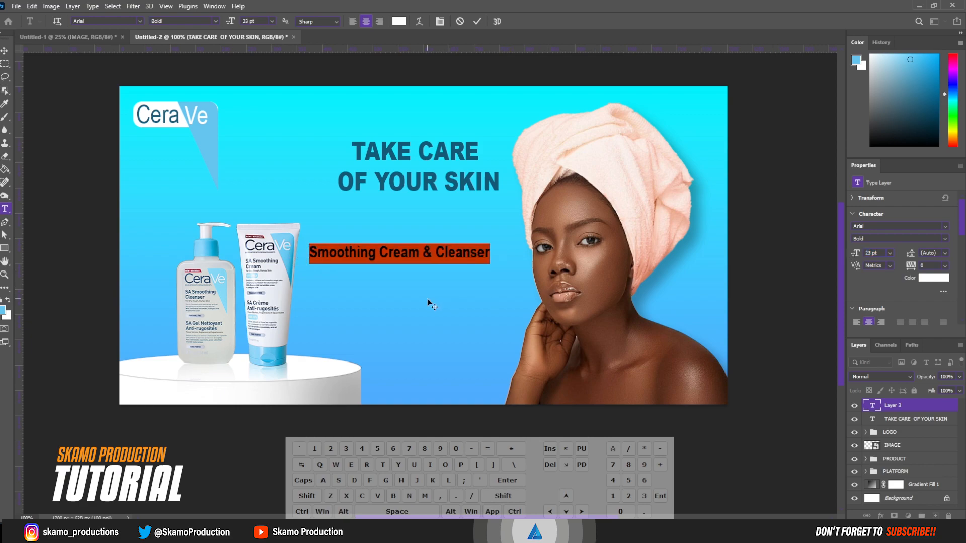
{"action": "left_click_drag", "start_coordinate": [439, 288], "coordinate": [442, 308]}
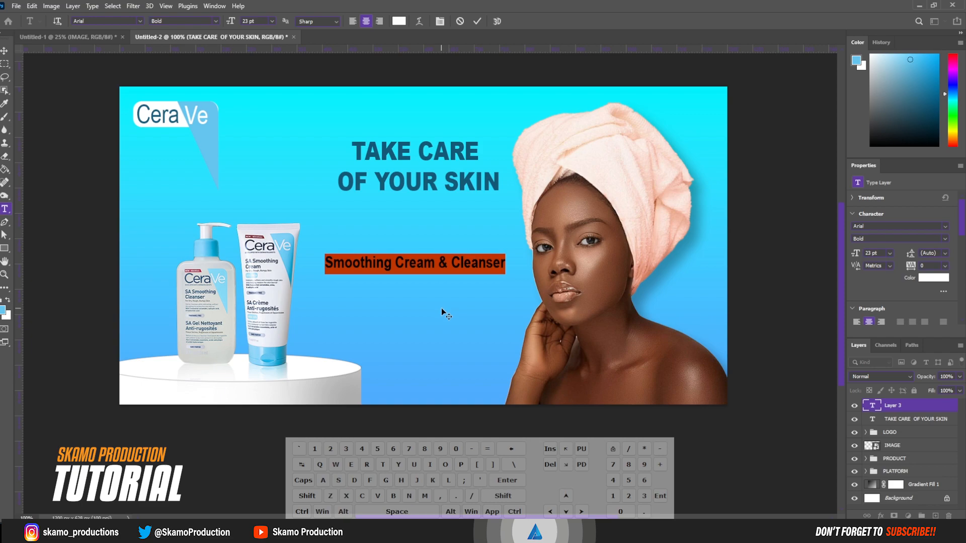
{"action": "left_click", "coordinate": [478, 22]}
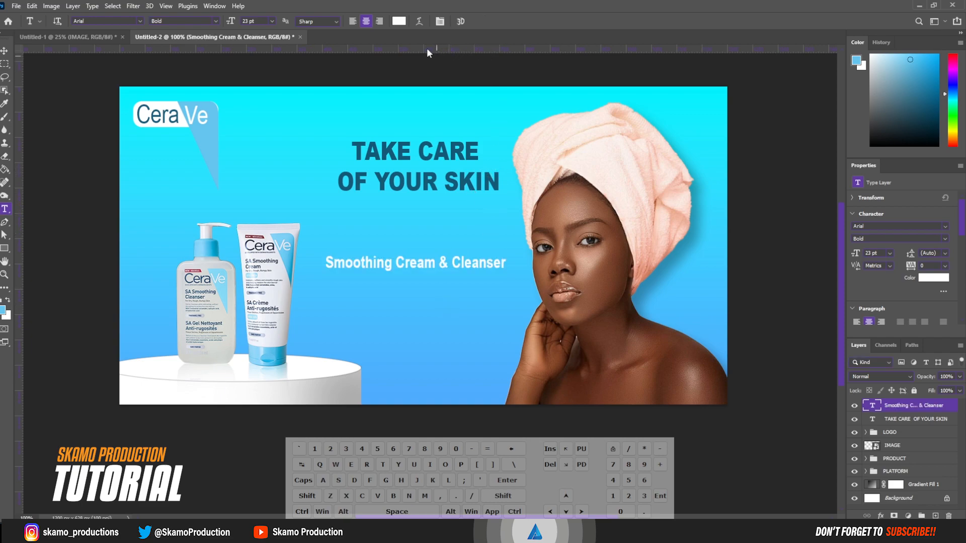
- Move the headline down to just above the "Smoothing Cream & Cleanser" line, and shift both text layers down together
{"action": "key", "text": "v"}
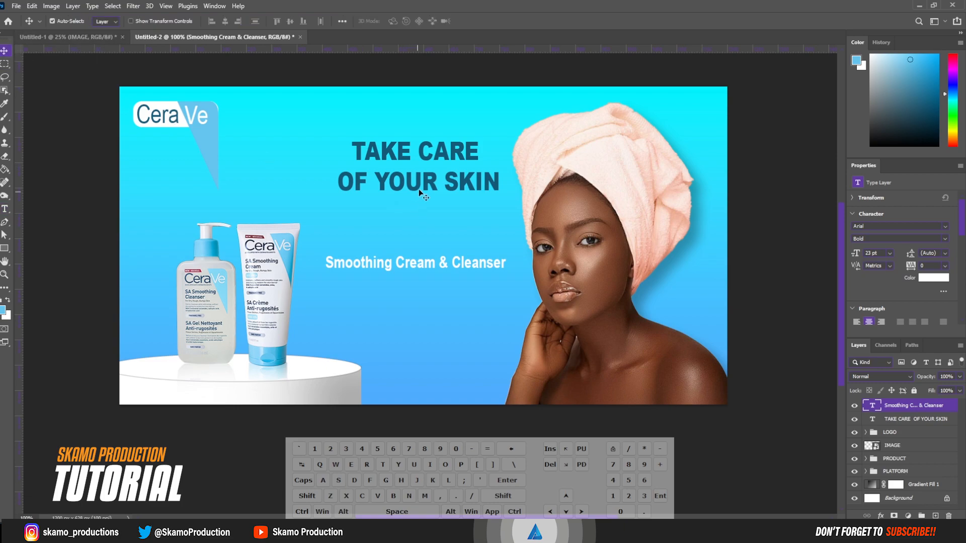
{"action": "left_click_drag", "start_coordinate": [431, 185], "coordinate": [425, 235]}
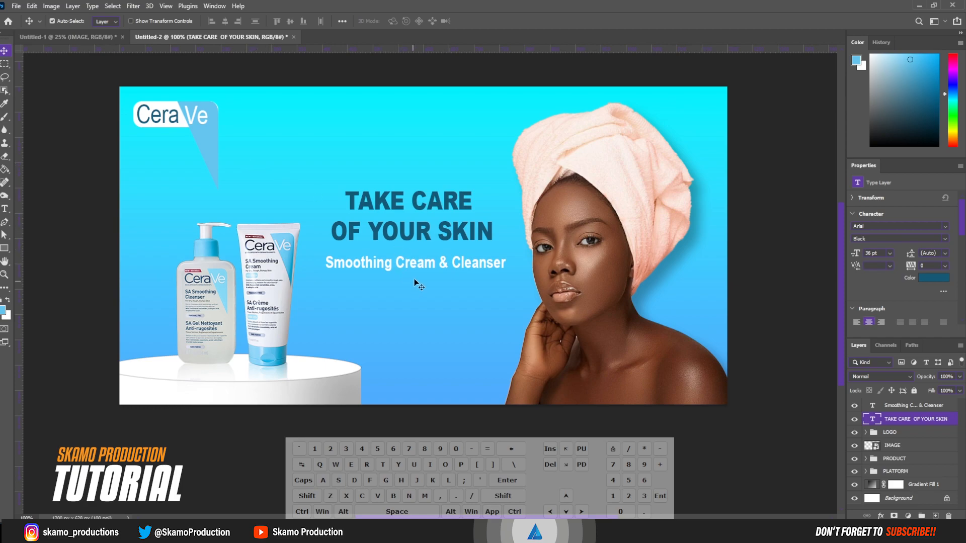
{"action": "left_click", "coordinate": [892, 406], "text": "ctrl"}
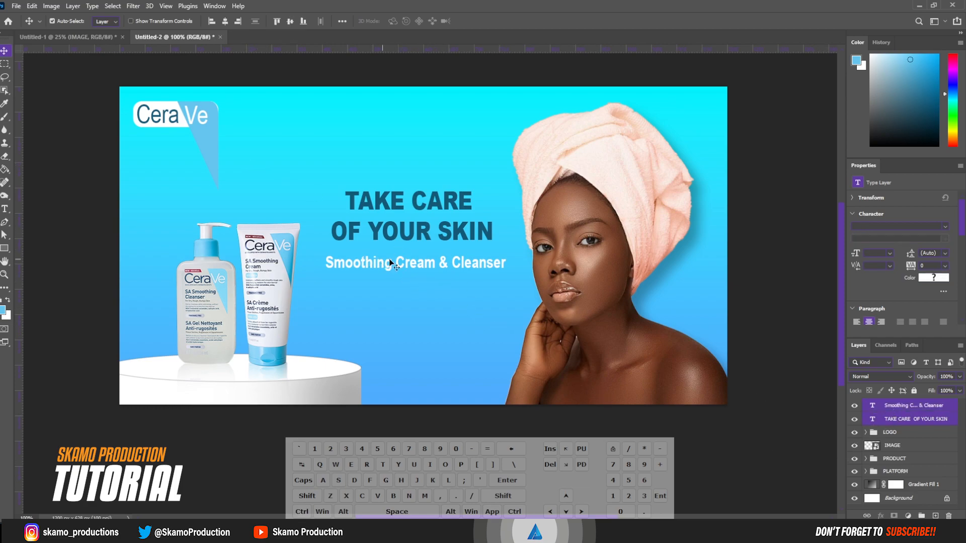
{"action": "left_click_drag", "start_coordinate": [440, 269], "coordinate": [437, 289]}
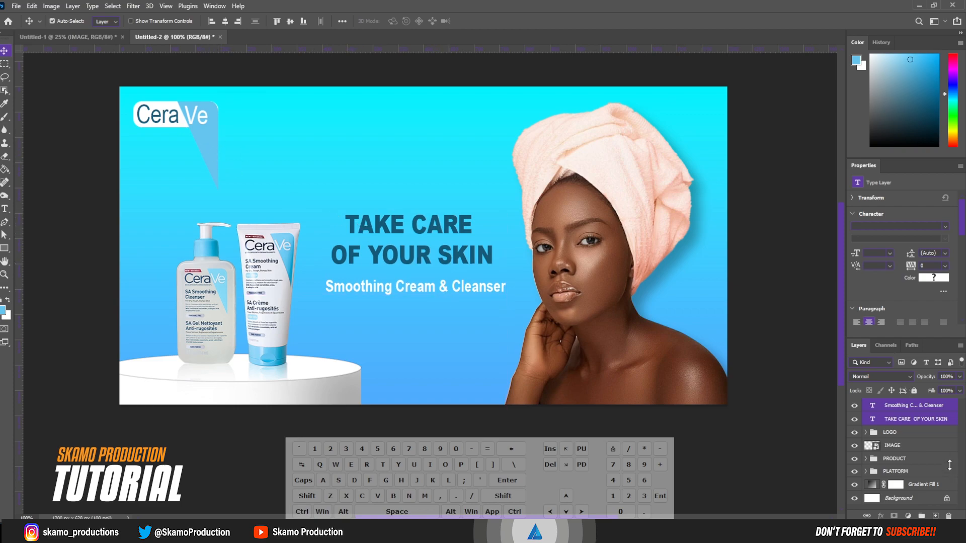
- Move the LOGO group above the headline near the banner's top edge and nudge both text layers slightly right beneath it
{"action": "left_click", "coordinate": [898, 432]}
{"action": "left_click_drag", "start_coordinate": [238, 134], "coordinate": [454, 136]}
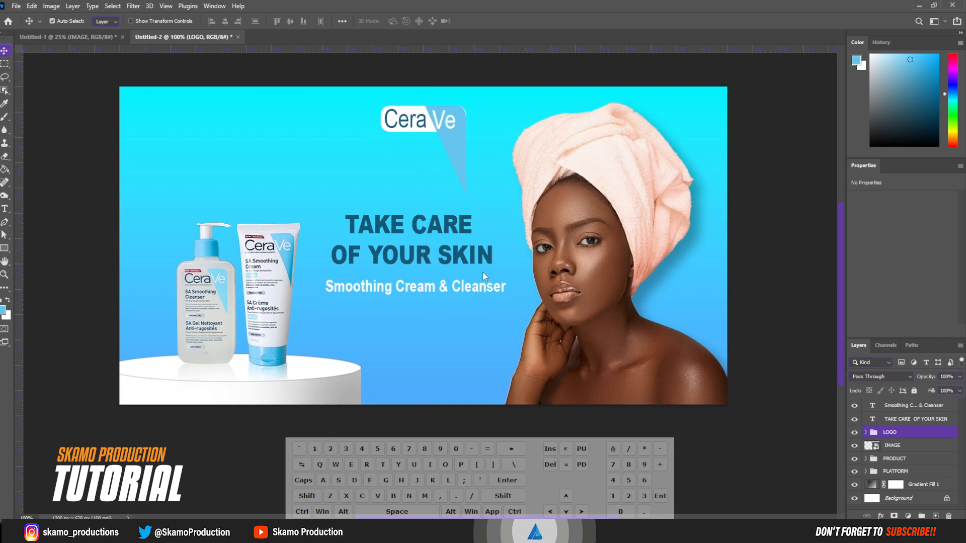
{"action": "key", "text": "ctrl"}
{"action": "left_click", "coordinate": [892, 419]}
{"action": "left_click", "coordinate": [901, 405], "text": "shift"}
{"action": "left_click_drag", "start_coordinate": [405, 260], "coordinate": [414, 263]}
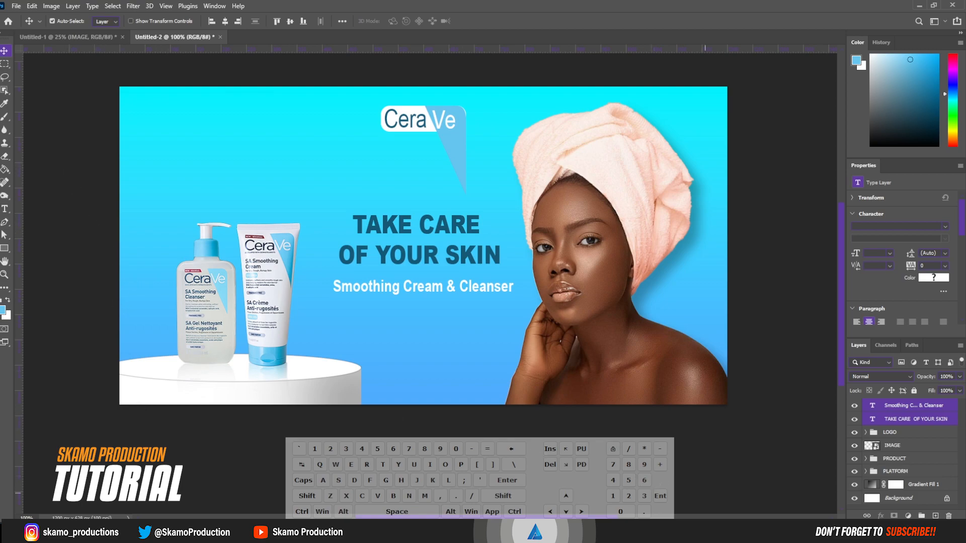
- Exit the on-screen keyboard display program running in the background
{"action": "left_click", "coordinate": [877, 534]}
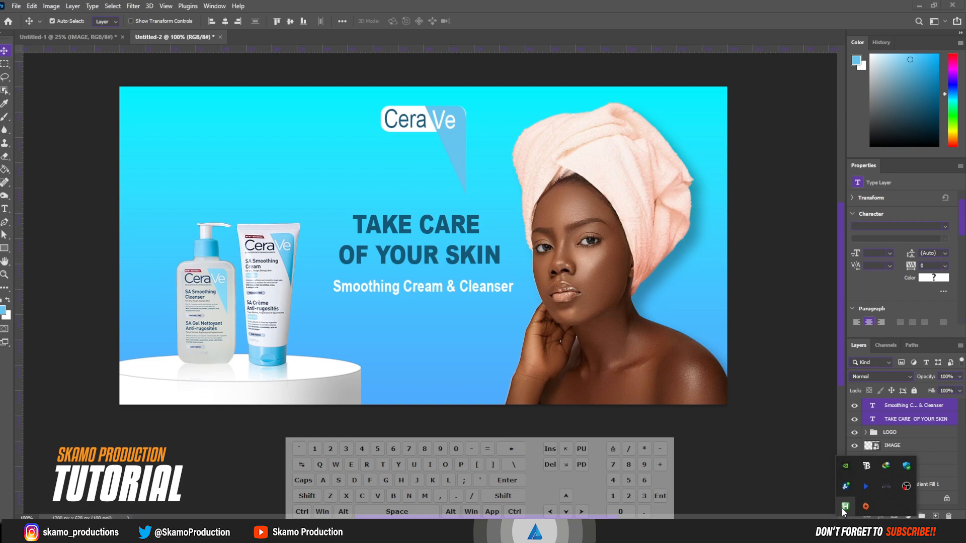
{"action": "right_click", "coordinate": [843, 510]}
{"action": "left_click", "coordinate": [881, 489]}
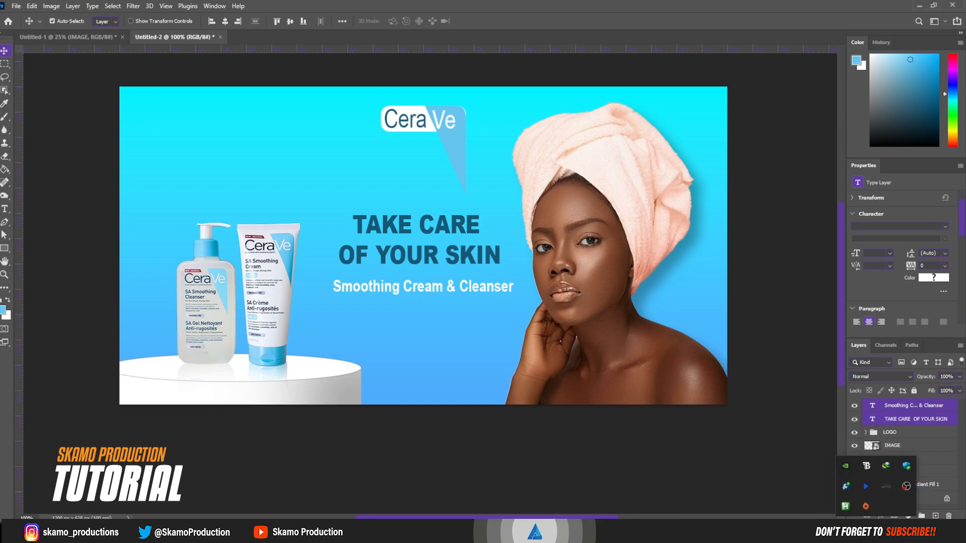
{"action": "left_click", "coordinate": [525, 449]}
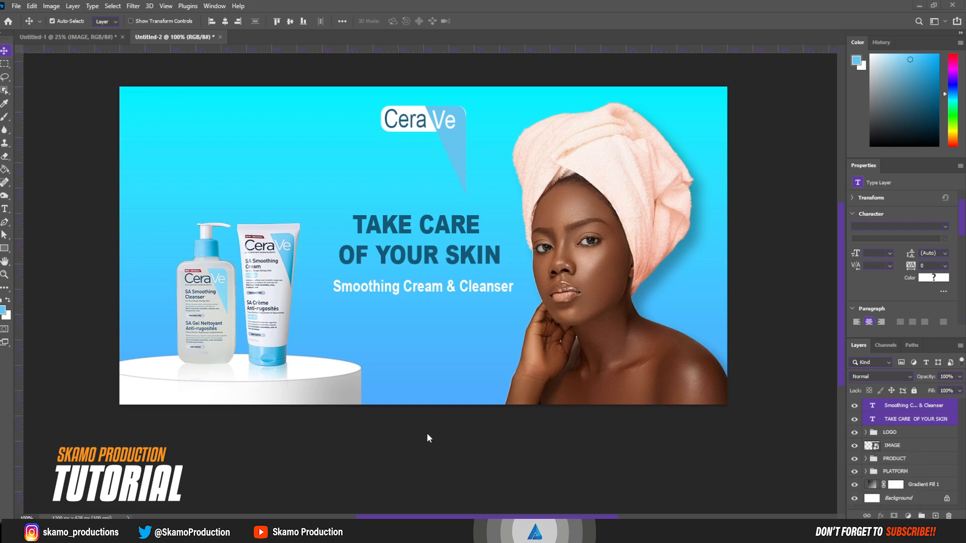
- Fit the whole banner to the screen to review the layout, and switch back to the Move tool
{"action": "key", "text": "z"}
{"action": "right_click", "coordinate": [357, 355]}
{"action": "left_click", "coordinate": [379, 361]}
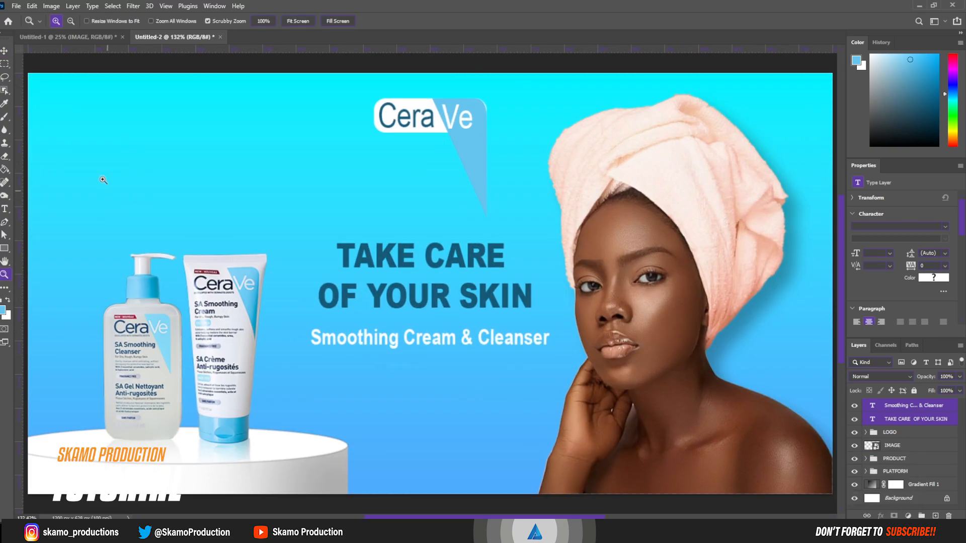
{"action": "left_click", "coordinate": [5, 51]}
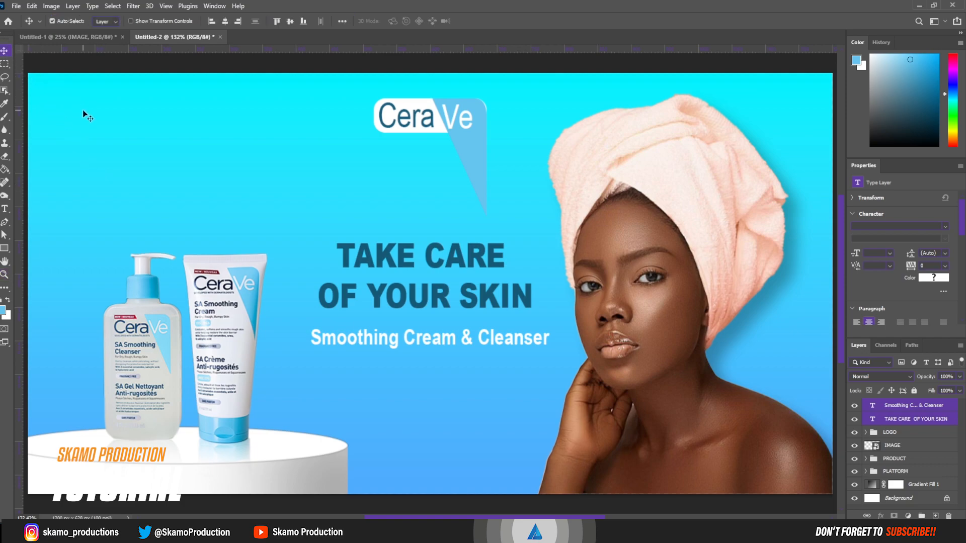